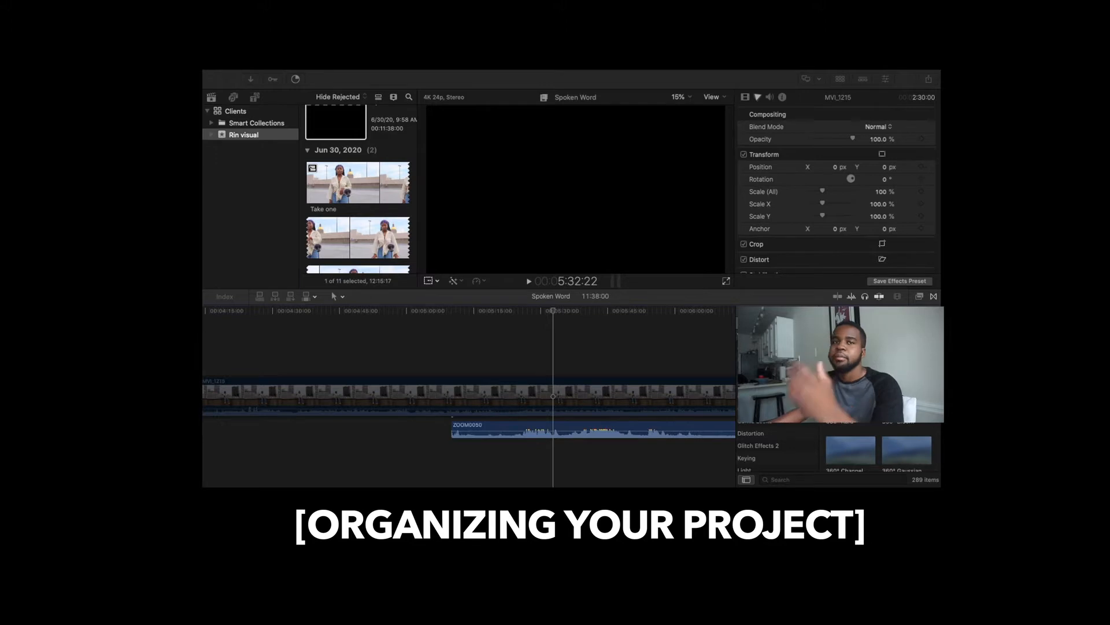
# - Switch to the Finder window of the Rin SPoken word folder, open the CLips folder and preview MVI_1213.MP4
pyautogui.press('super+Tab')
pyautogui.moveTo(605, 252); pyautogui.dragTo(587, 127)
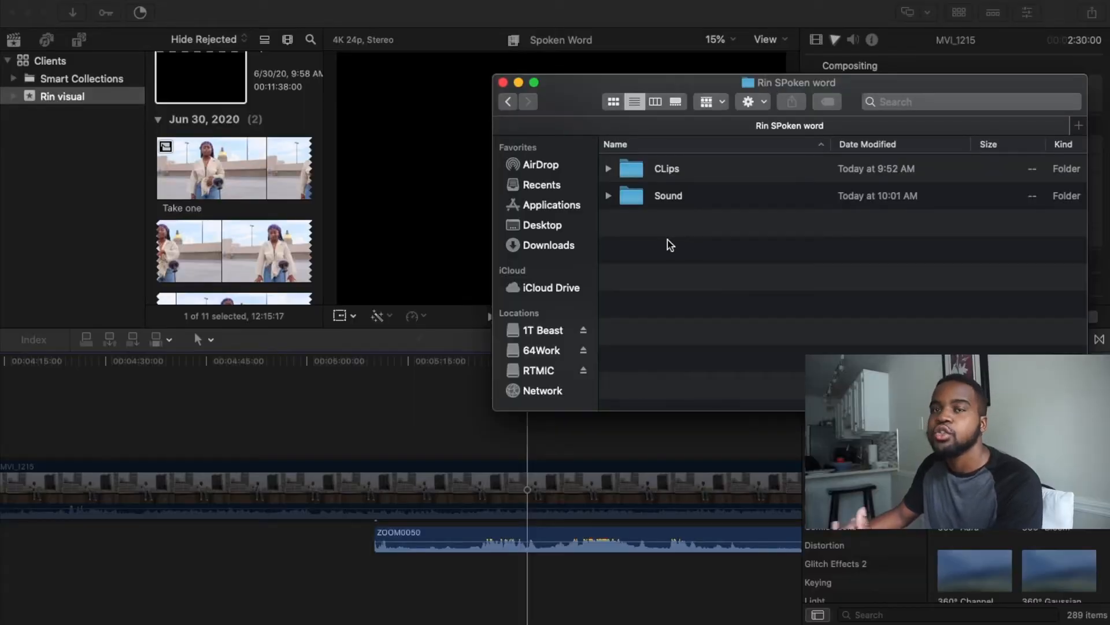
pyautogui.doubleClick(654, 169)
pyautogui.click(653, 173)
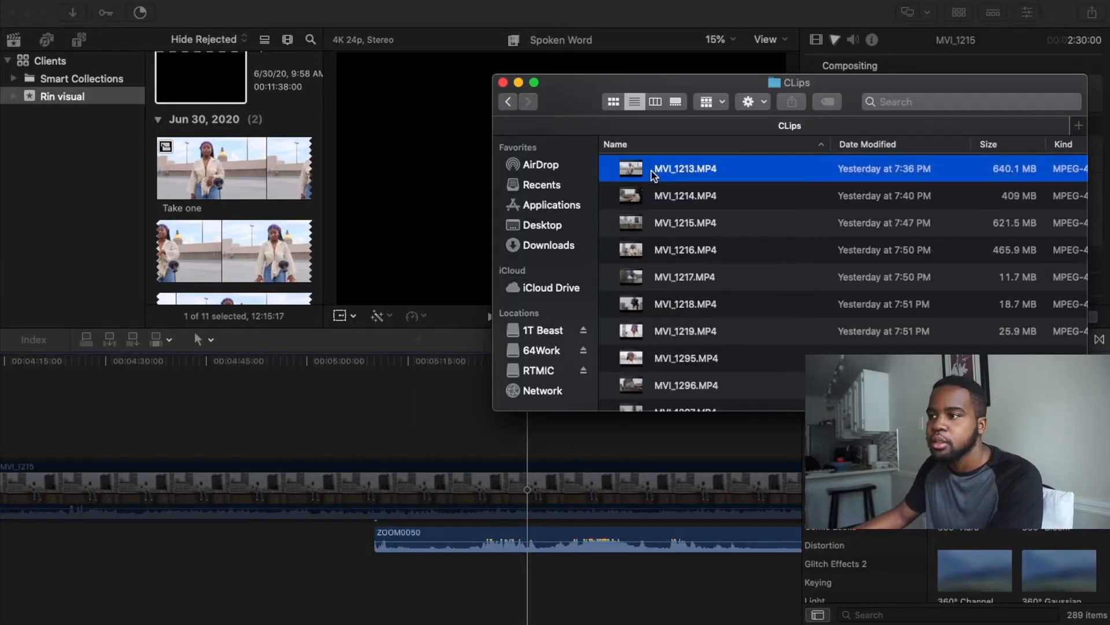
pyautogui.press('space')
pyautogui.press('space')
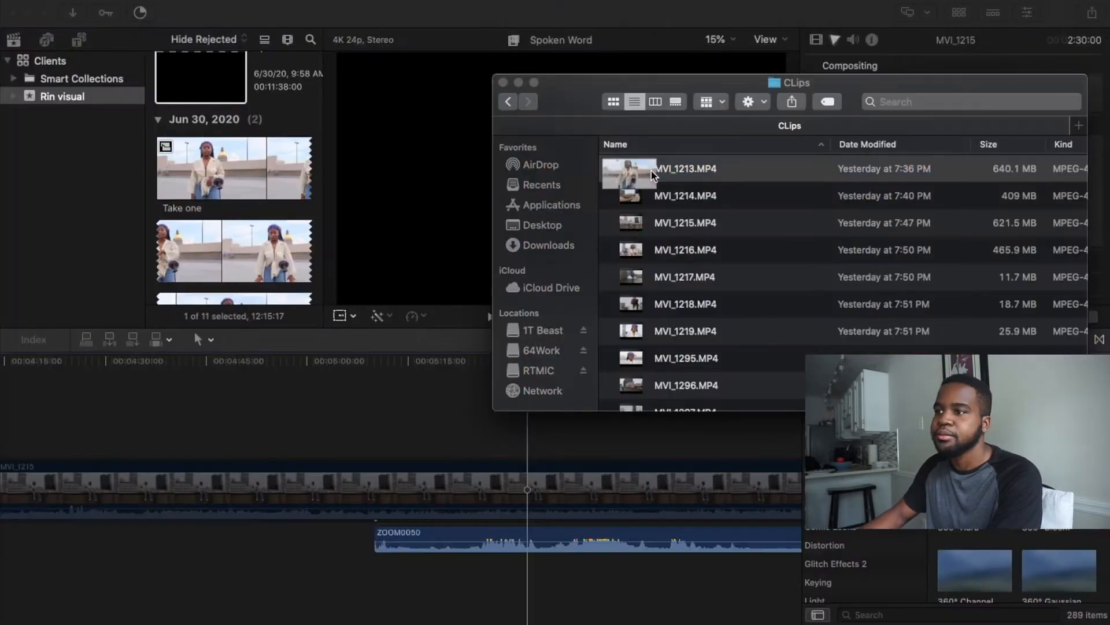
pyautogui.press('Down')
# - Open the Sound folder, listen to a preview of ZOOM0049.WAV, and close the Finder window
pyautogui.click(508, 102)
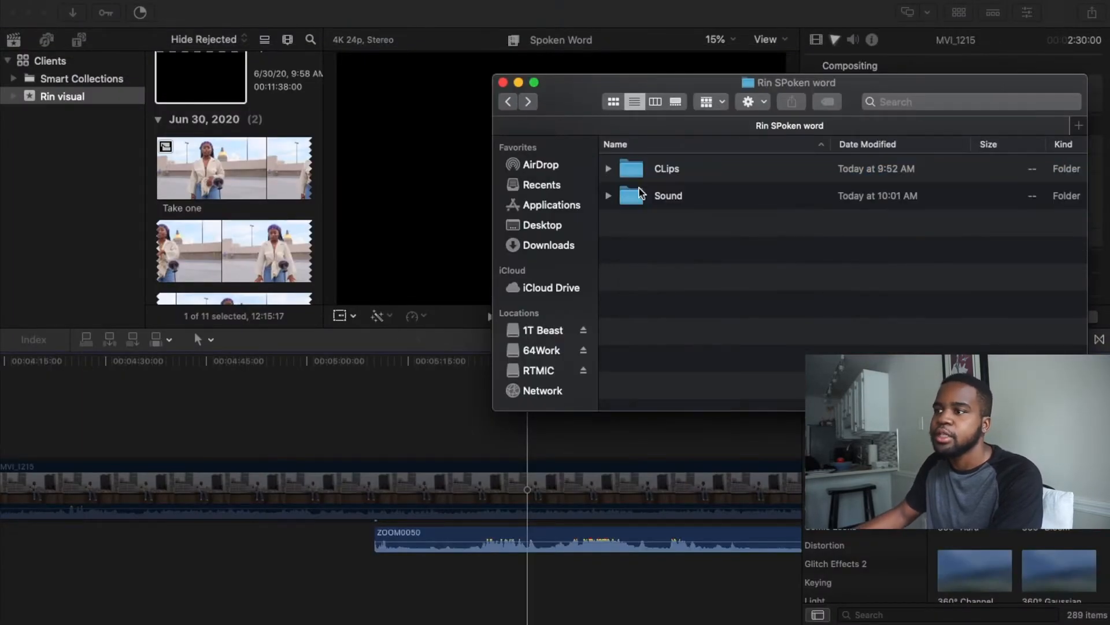
pyautogui.doubleClick(641, 194)
pyautogui.click(649, 244)
pyautogui.press('space')
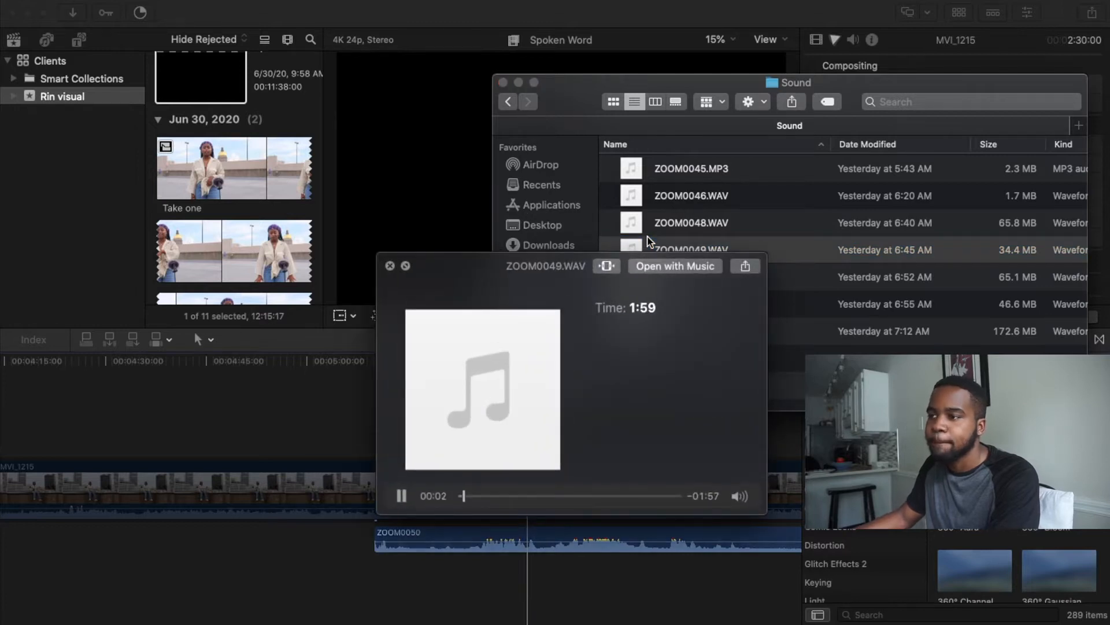
pyautogui.press('space')
pyautogui.click(503, 82)
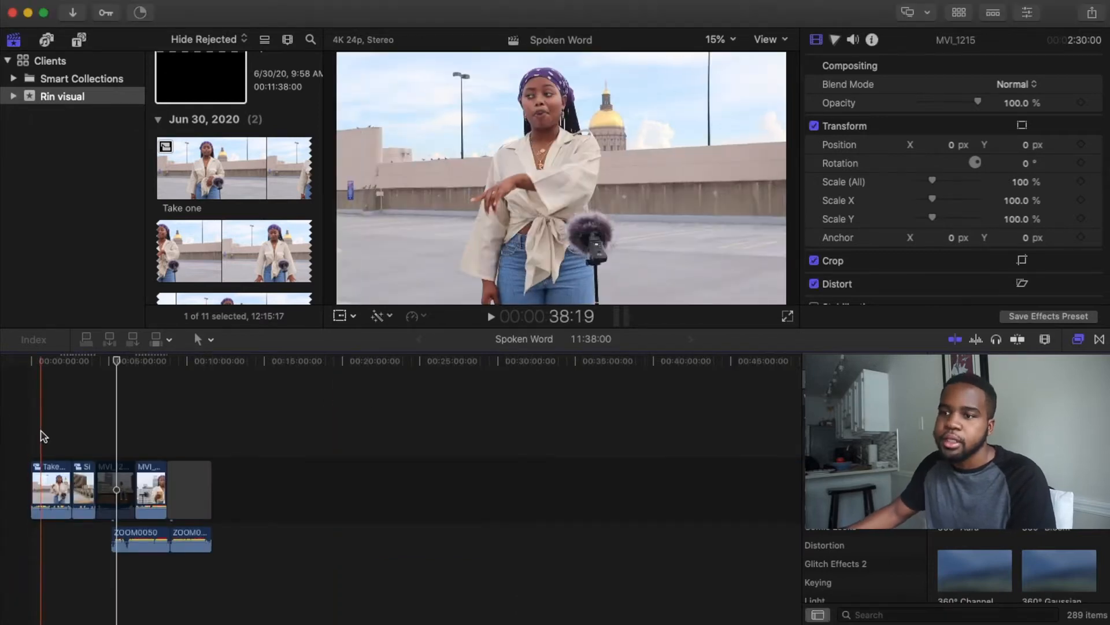
# - Open the Take one compound clip to view its video and audio layers, and return to the Spoken Word project
pyautogui.press('Home')
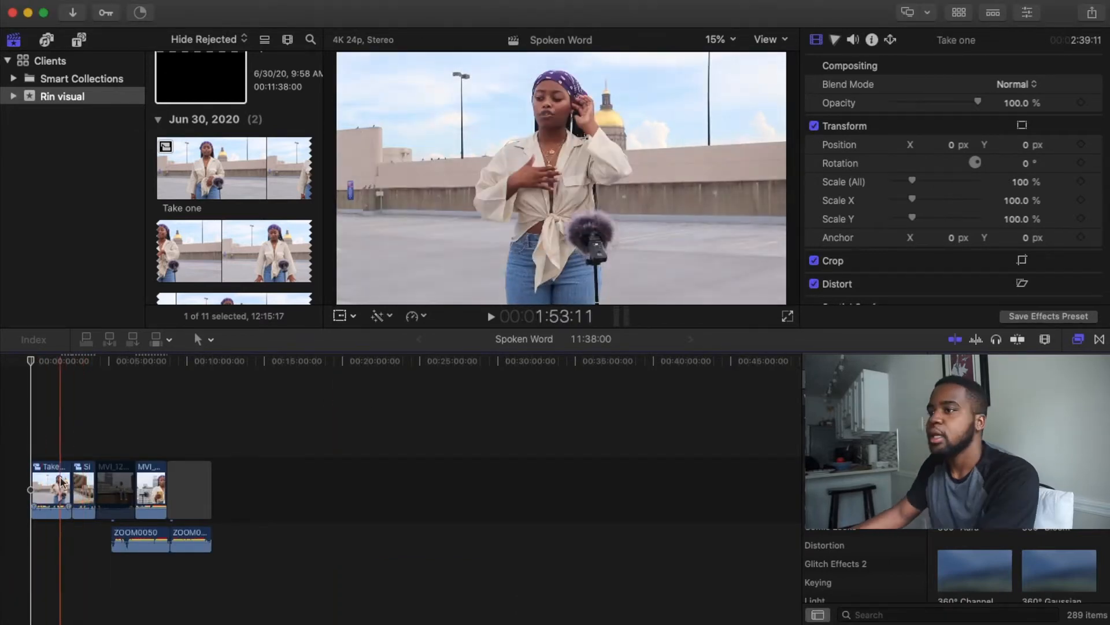
pyautogui.doubleClick(55, 486)
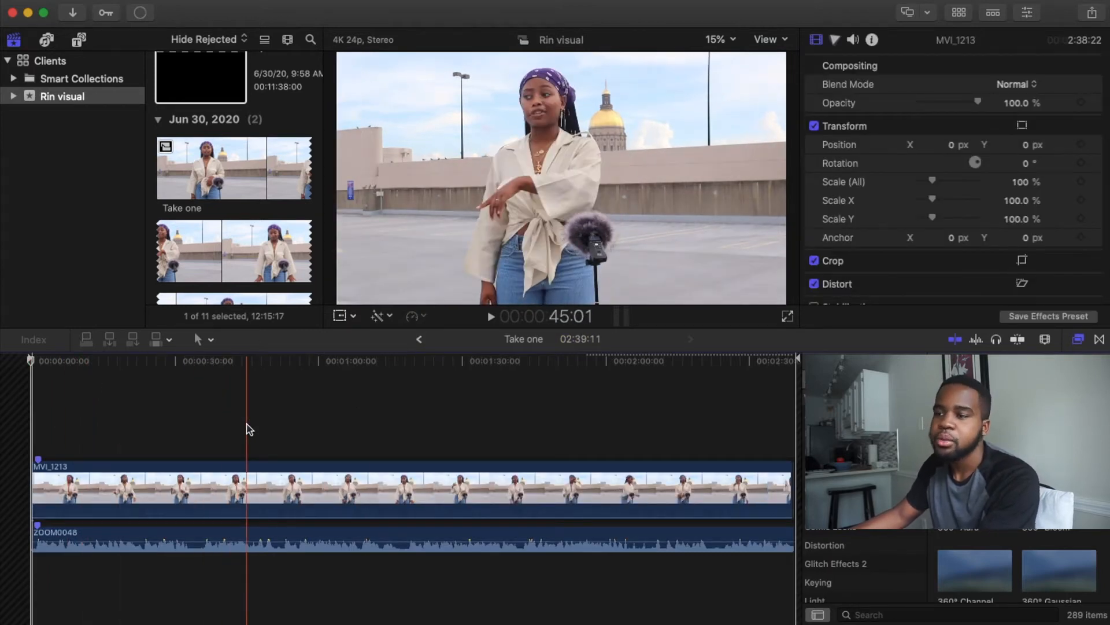
pyautogui.click(420, 341)
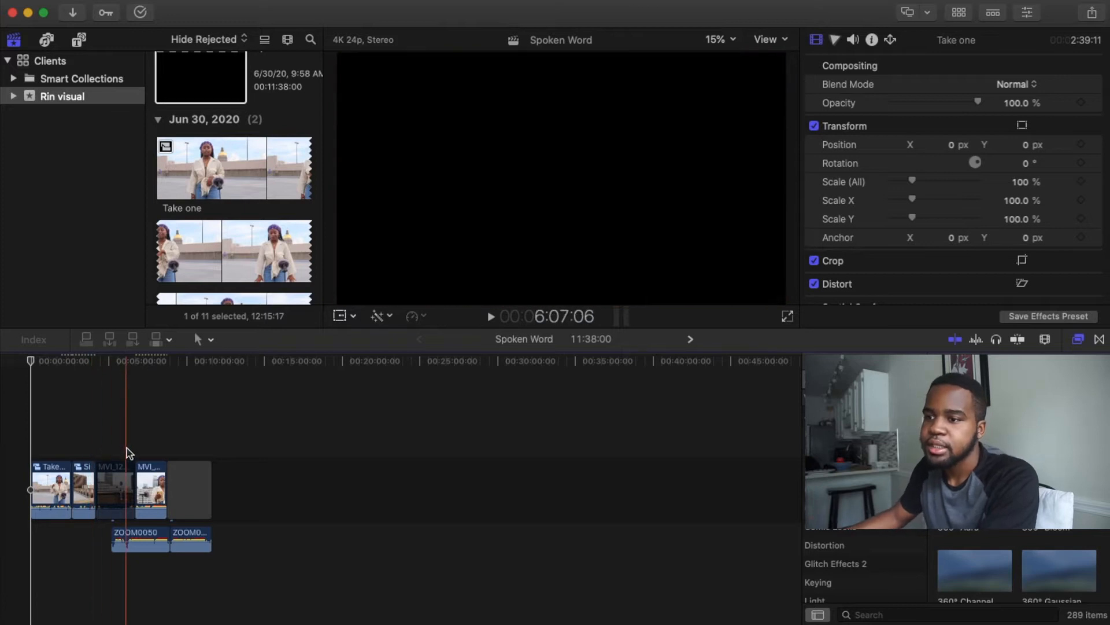
# - Enable the MVI_1215 clip and move the ZOOM0050 audio clip so both start at about the same point
pyautogui.click(107, 485)
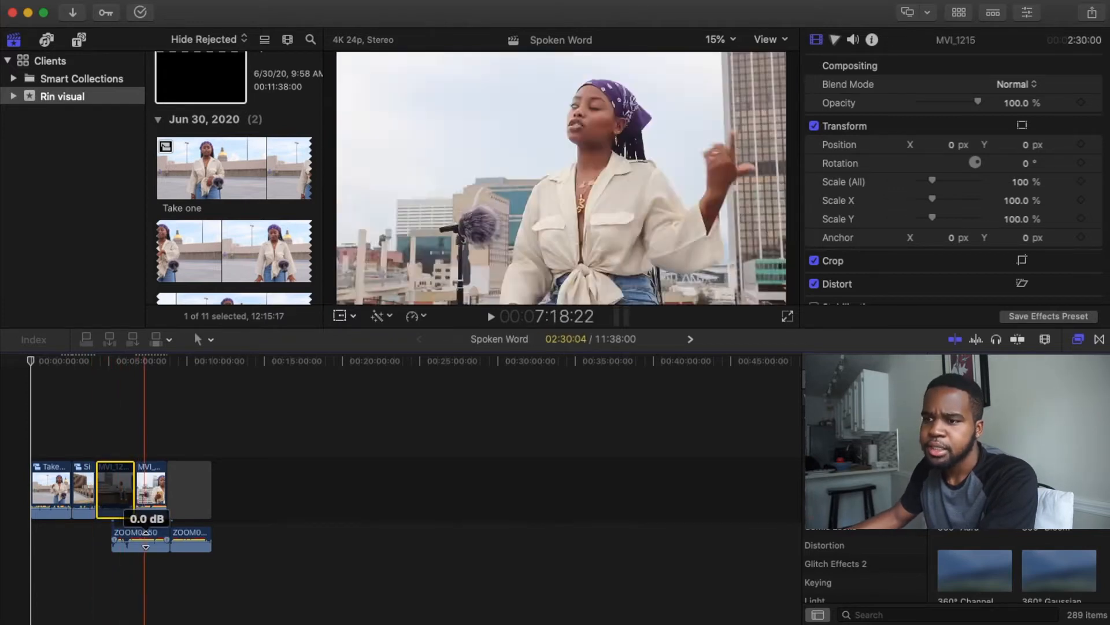
pyautogui.click(146, 537)
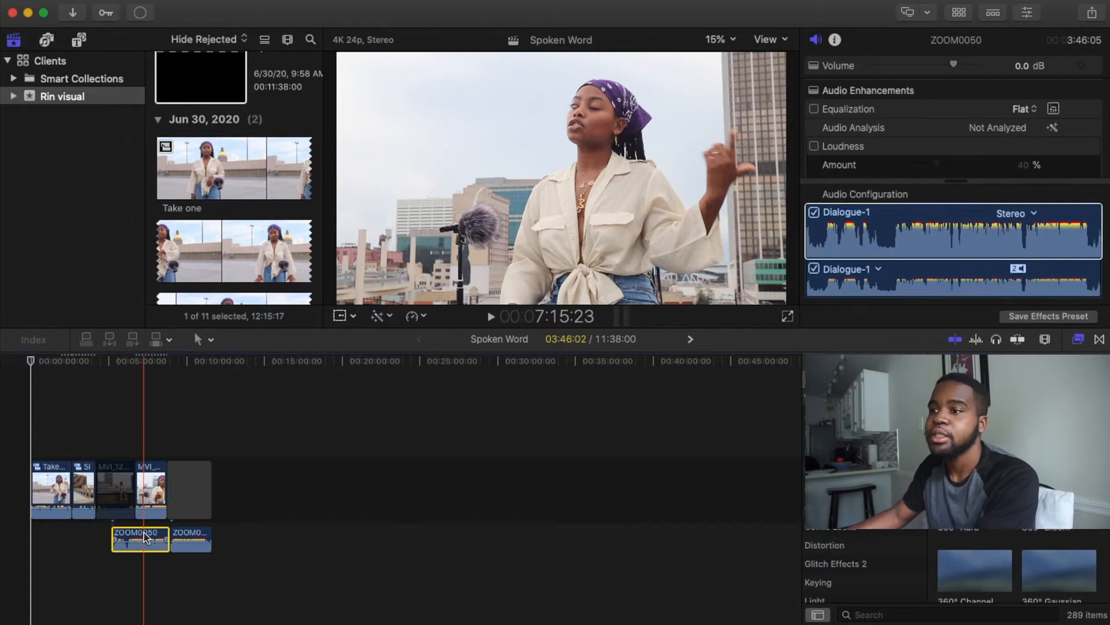
pyautogui.moveTo(155, 537); pyautogui.dragTo(140, 539)
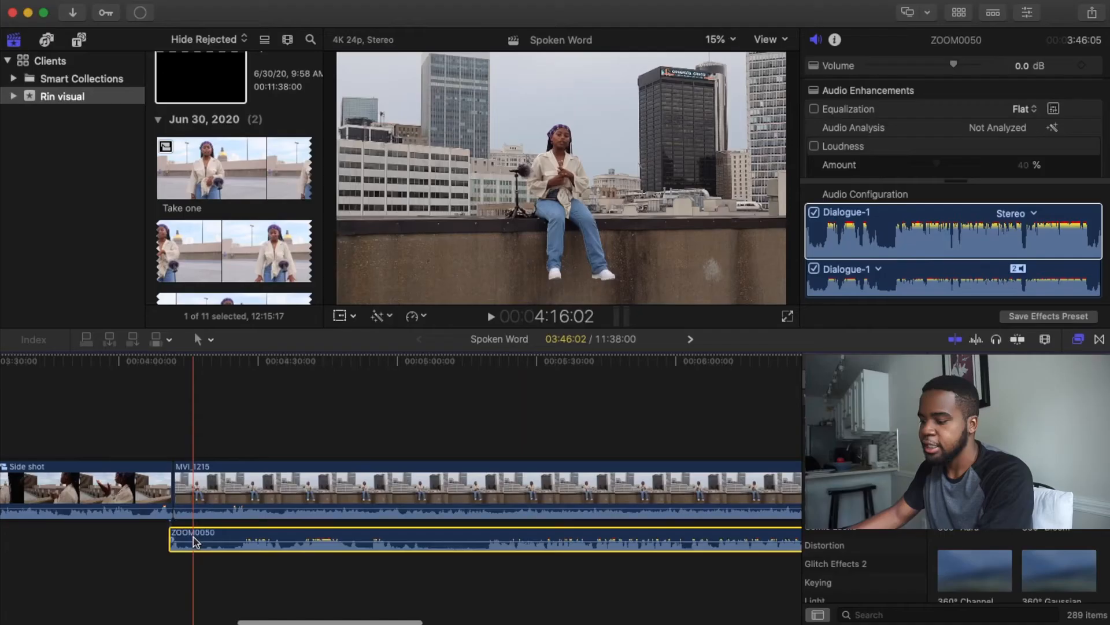
# - Disable the ZOOM0050 audio clip so that only the camera sound of MVI_1215 is heard
pyautogui.press('v')
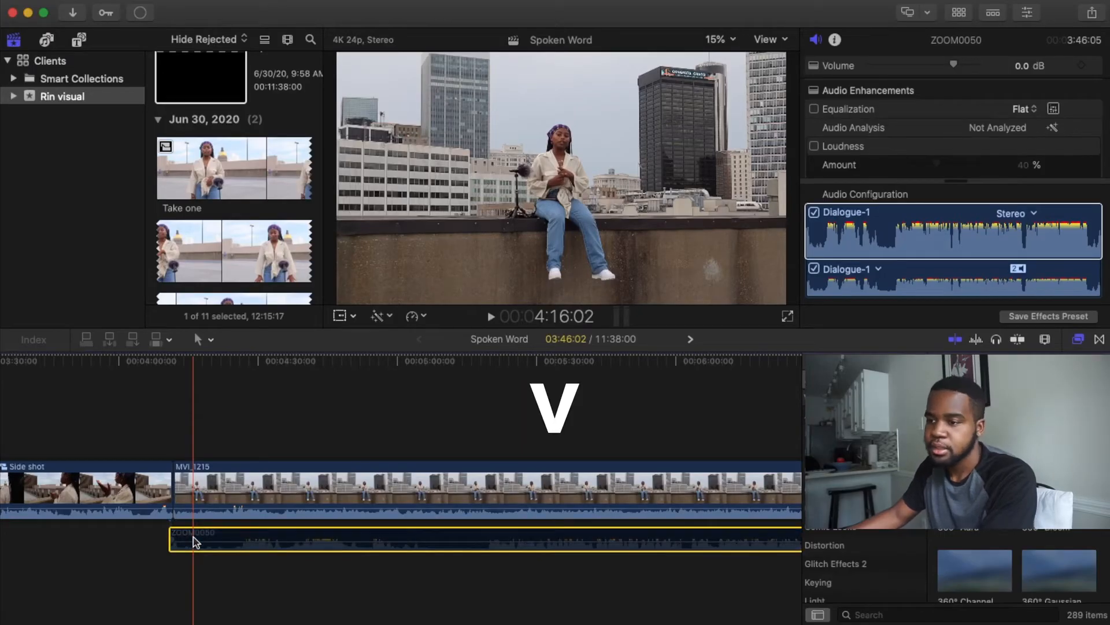
pyautogui.press('v')
pyautogui.press('v')
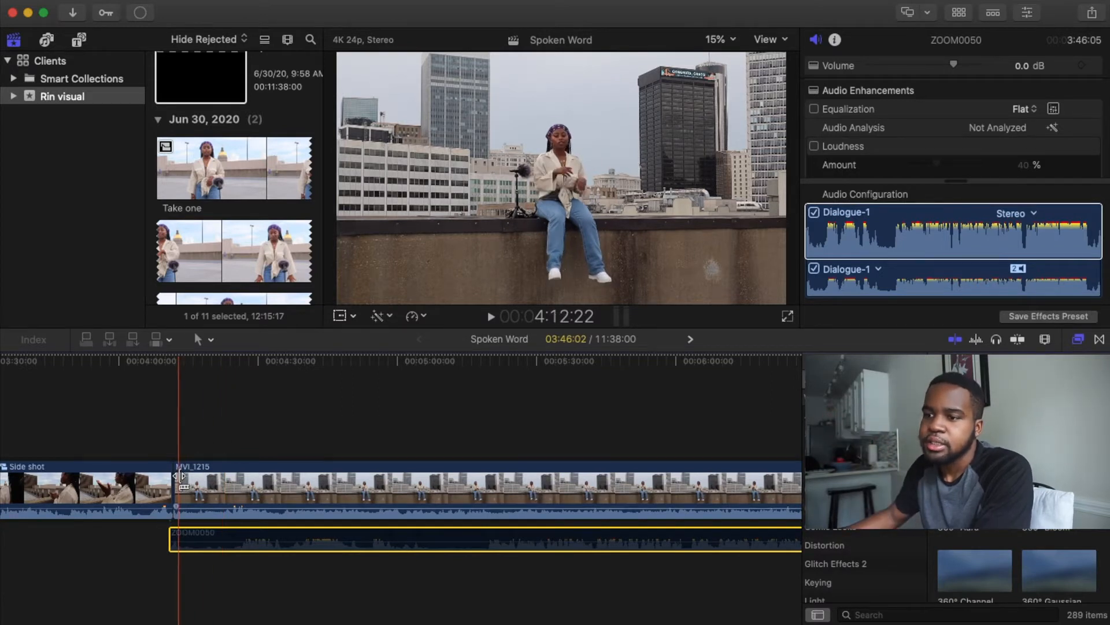
# - Extend the start of MVI_1215 back to include the phone slate, play that section, and undo the extension
pyautogui.moveTo(174, 481); pyautogui.dragTo(149, 481)
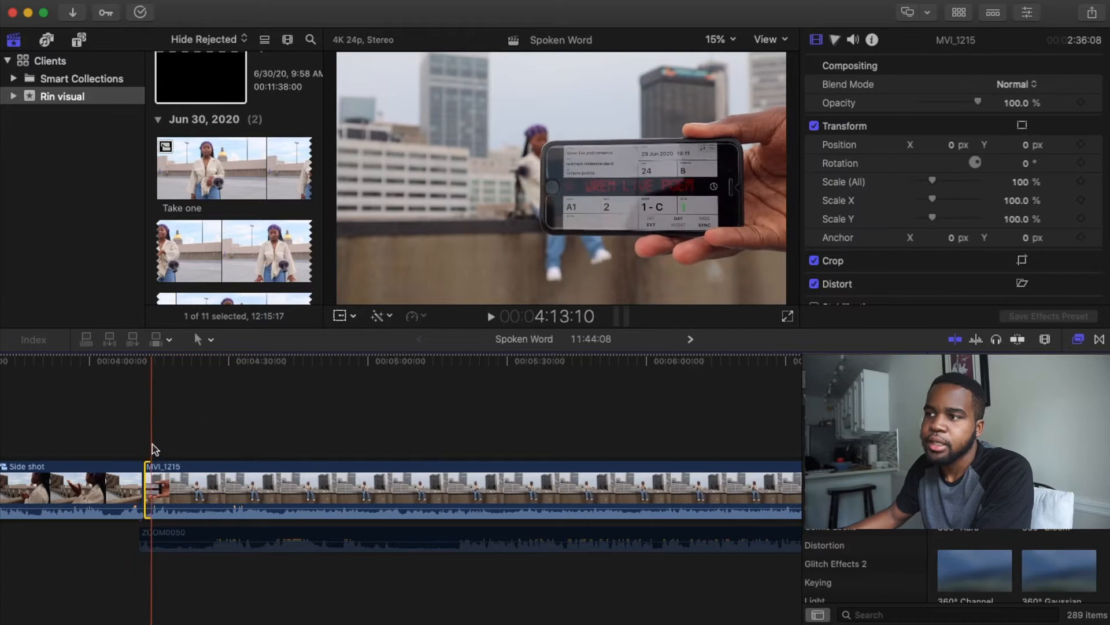
pyautogui.press('space')
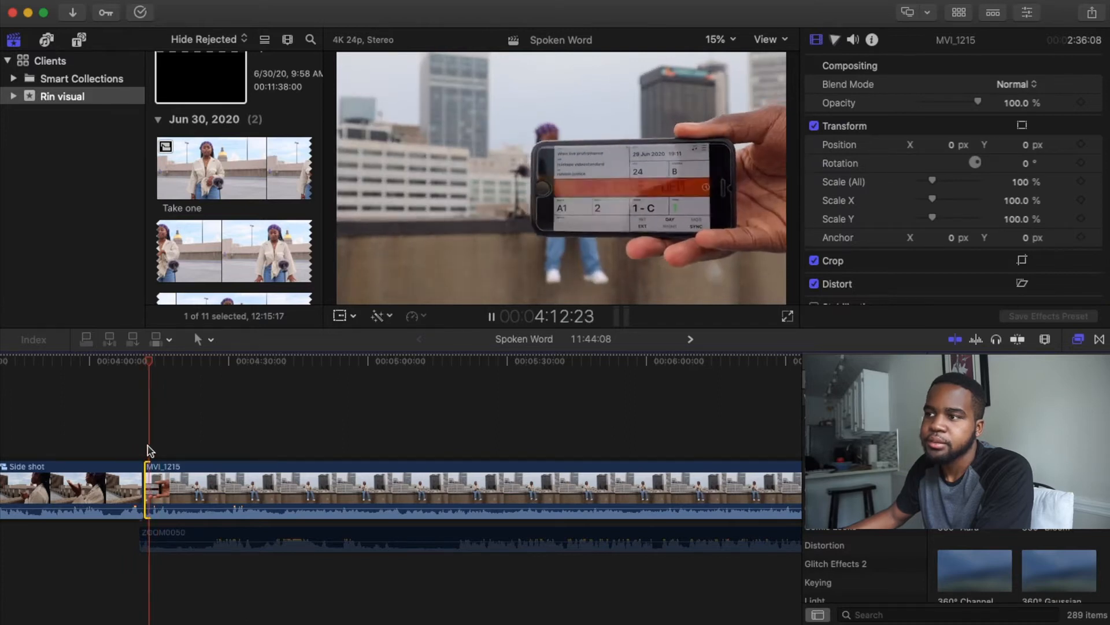
pyautogui.press('space')
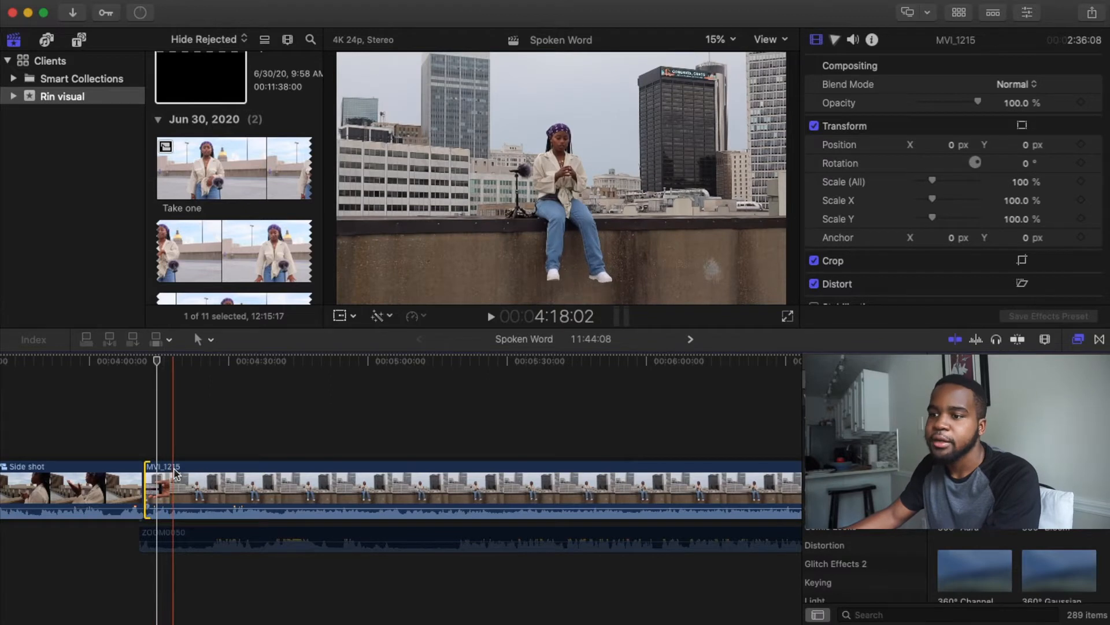
pyautogui.press('super+z')
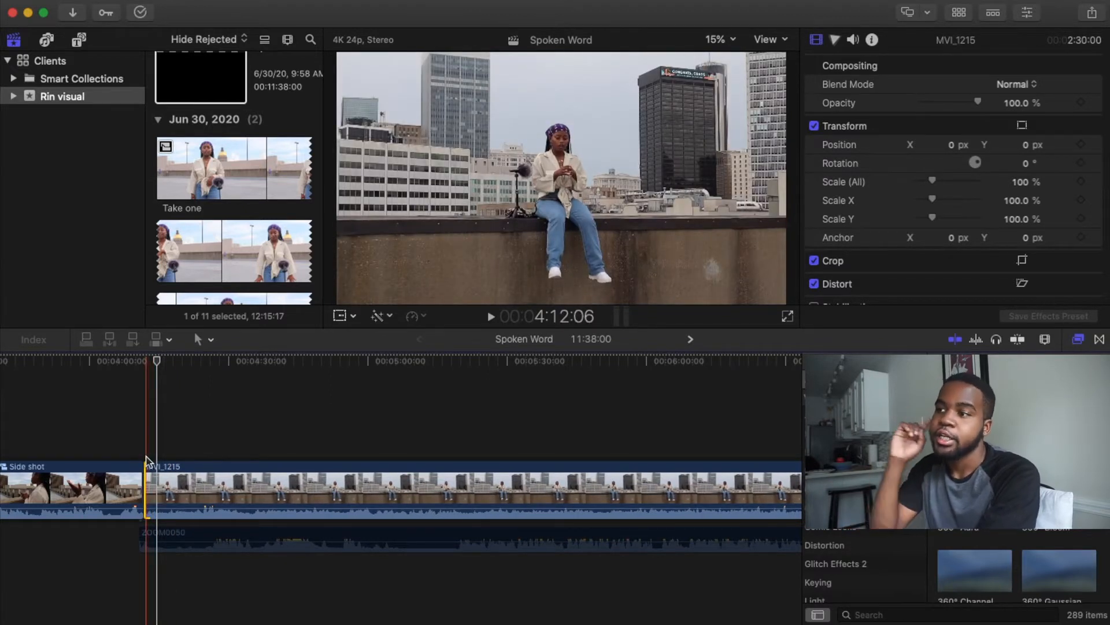
# - Play the opening of MVI_1215 repeatedly to find its first spoken word and add a marker at 4:12:22
pyautogui.press('space')
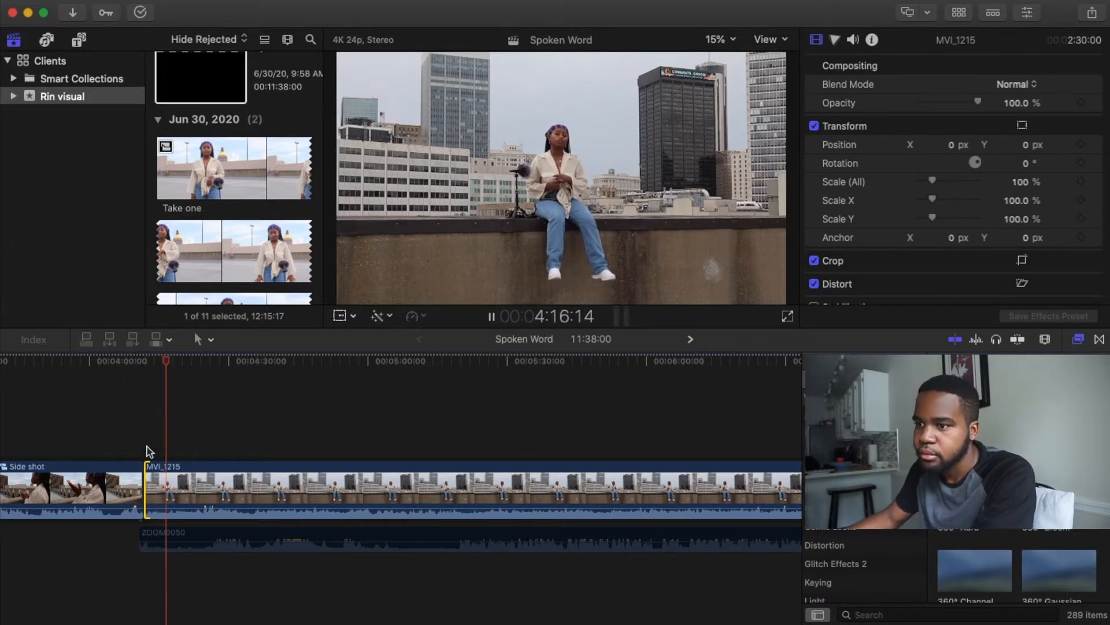
pyautogui.click(149, 451)
pyautogui.press('space')
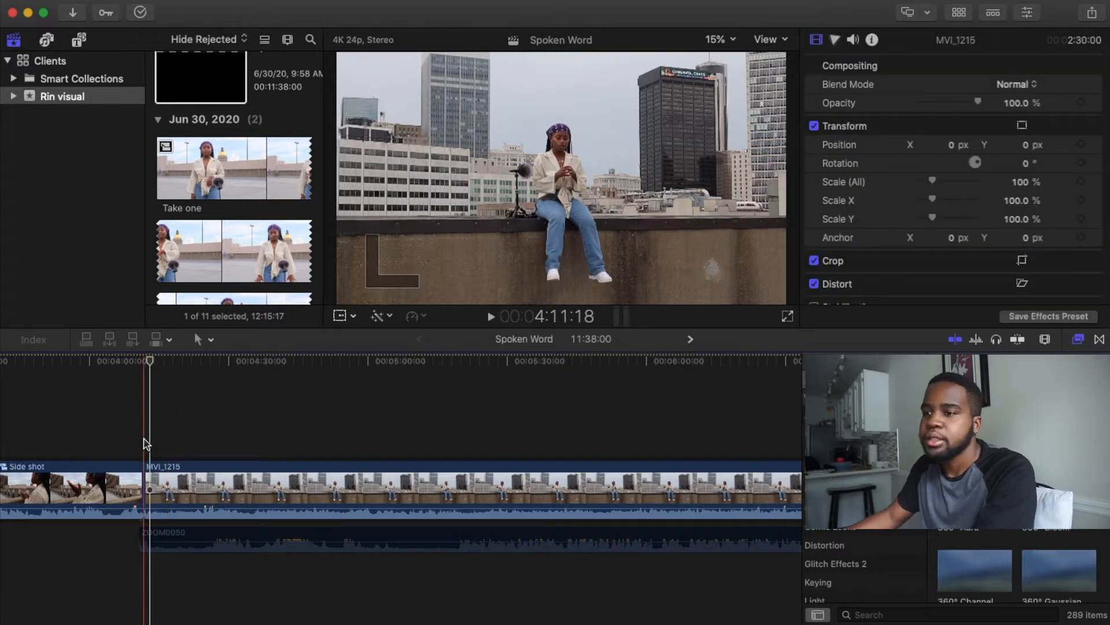
pyautogui.press('space')
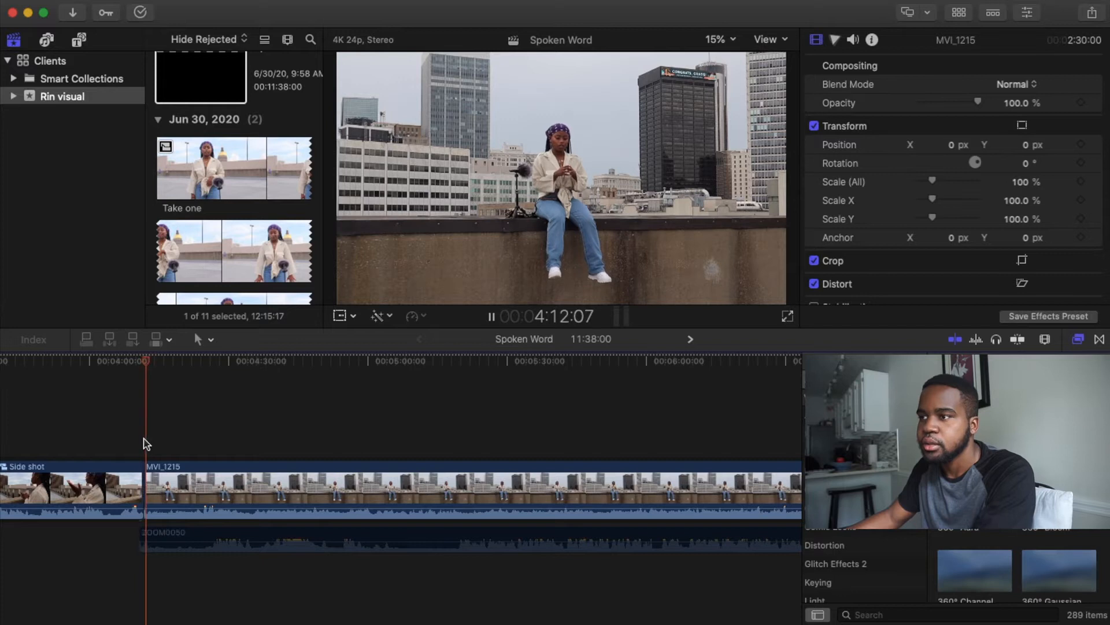
pyautogui.press('space')
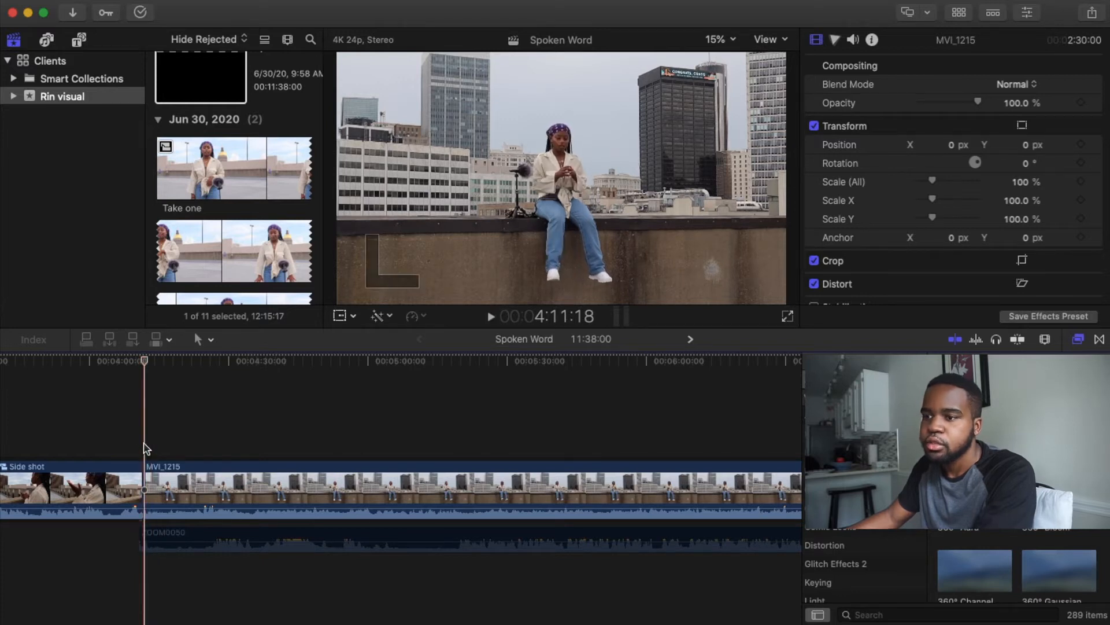
pyautogui.press('space')
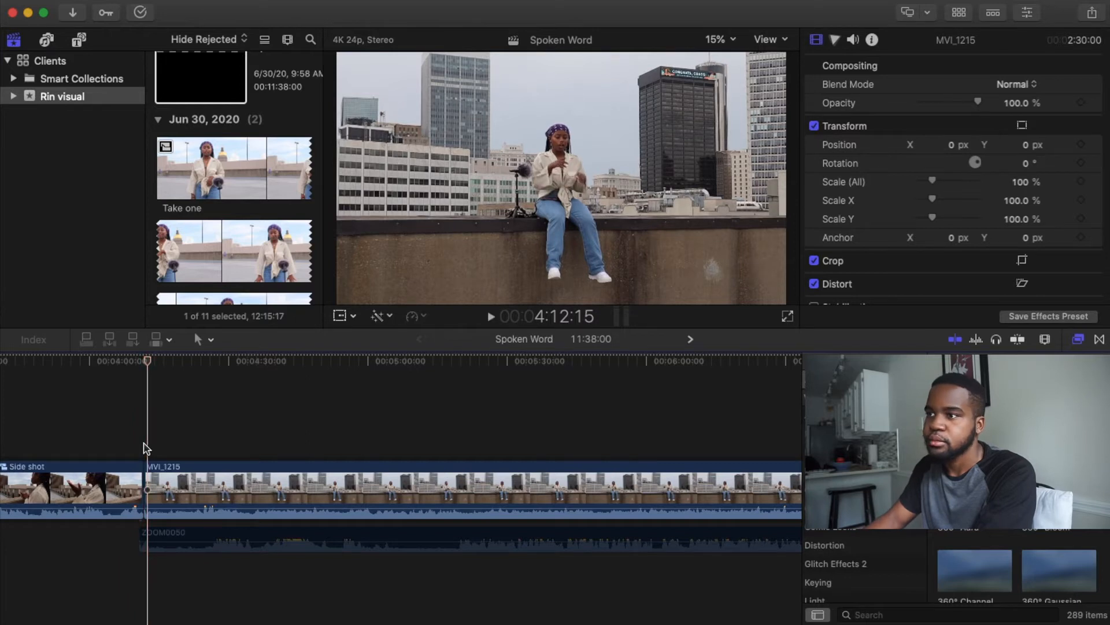
pyautogui.press('space')
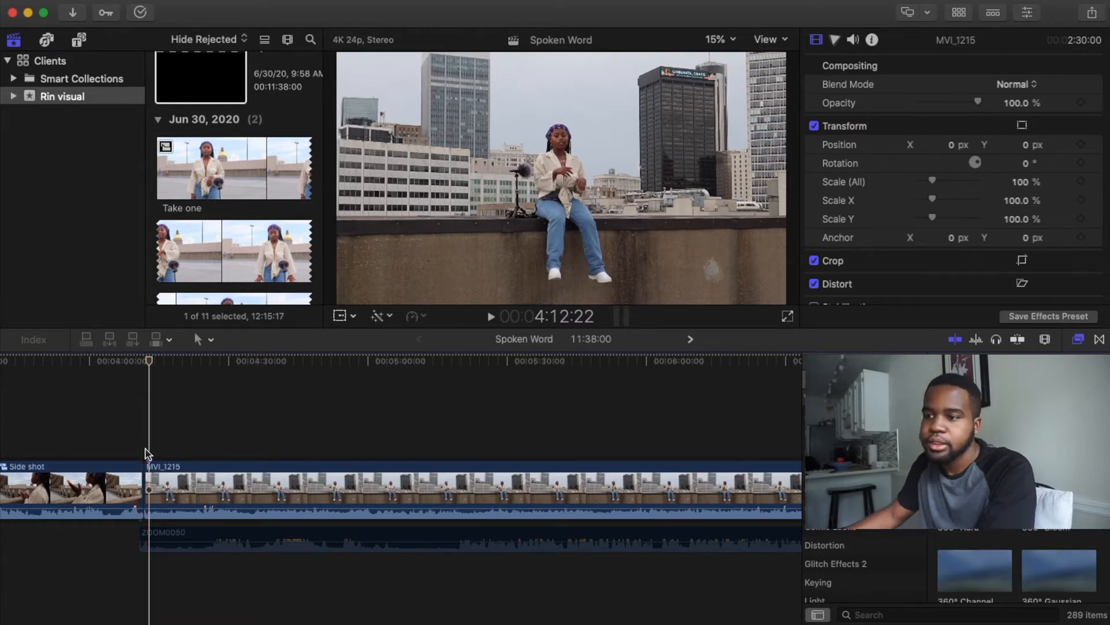
pyautogui.press('m')
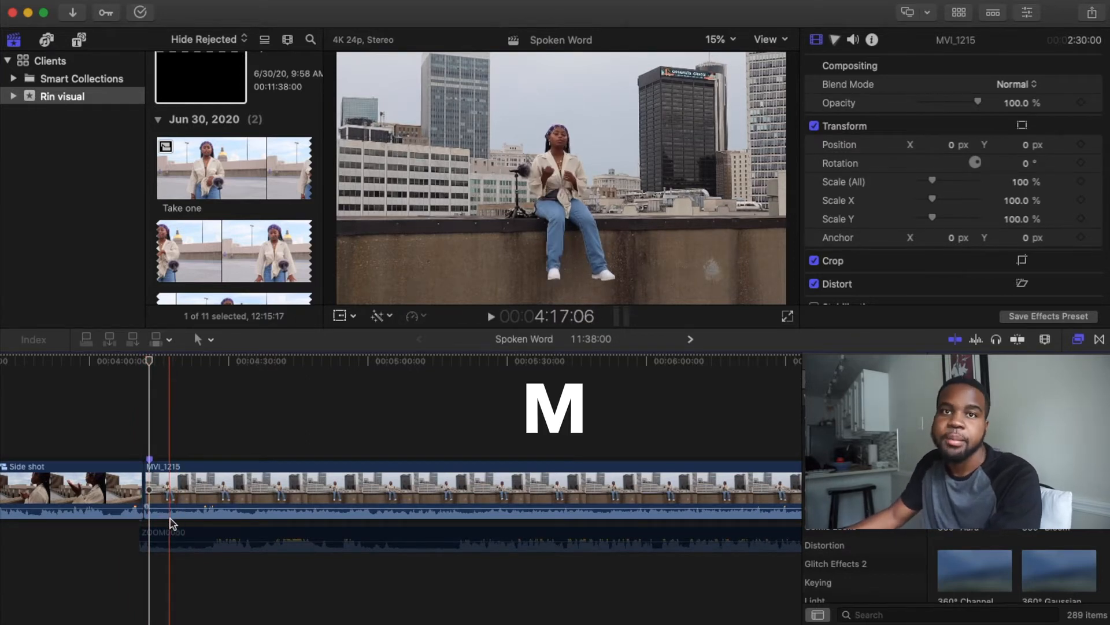
# - Disable the MVI_1215 clip and enable the ZOOM0050 audio clip beneath it
pyautogui.click(191, 539)
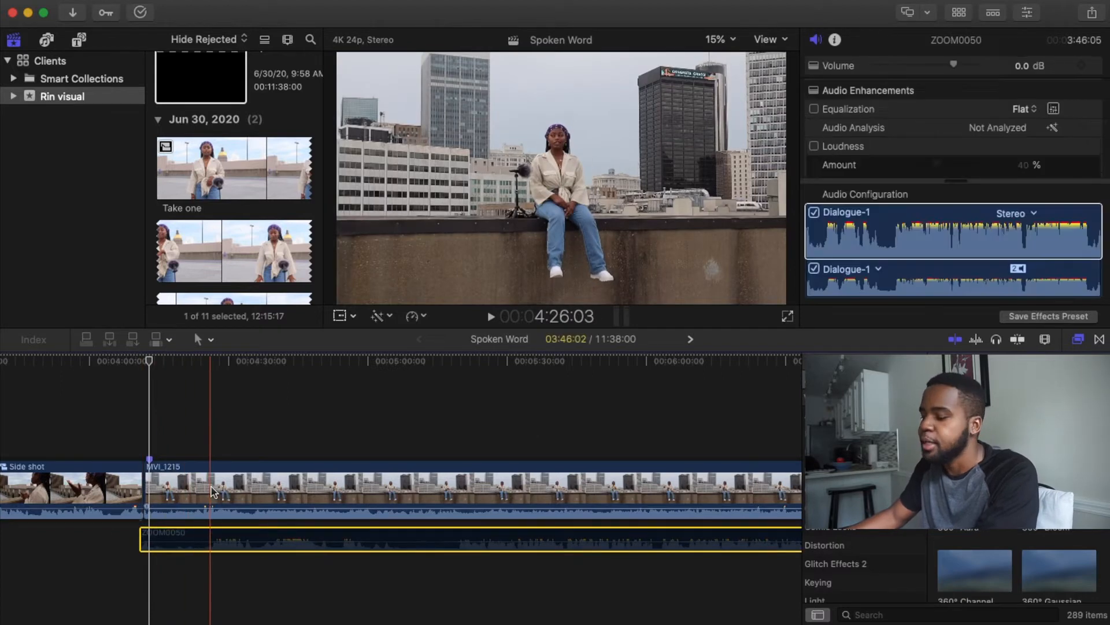
pyautogui.click(213, 491)
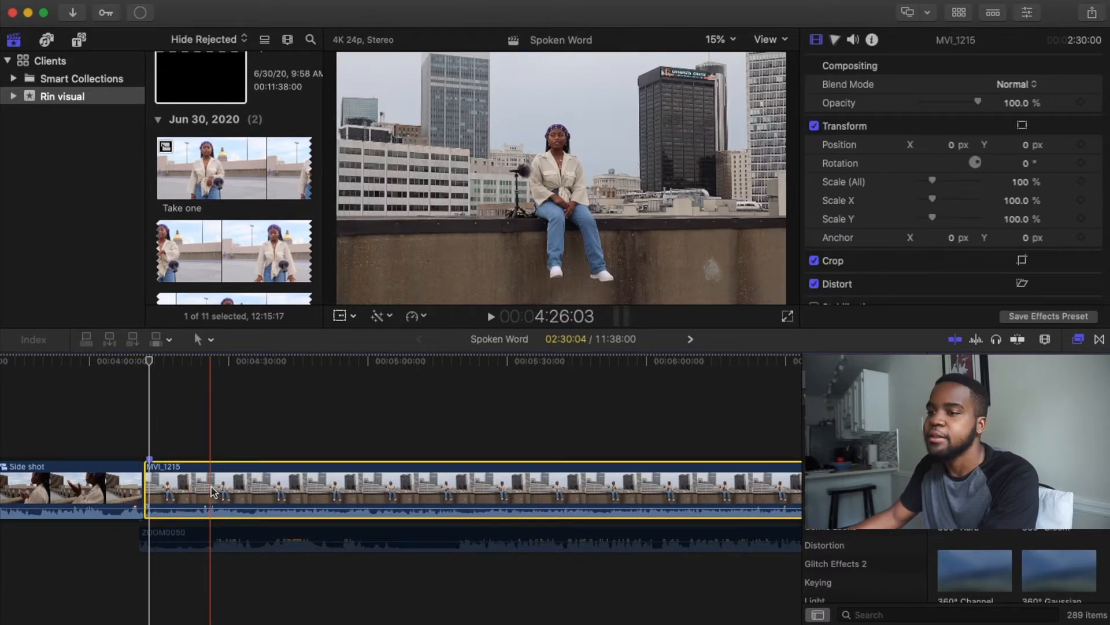
pyautogui.press('v')
pyautogui.click(214, 539)
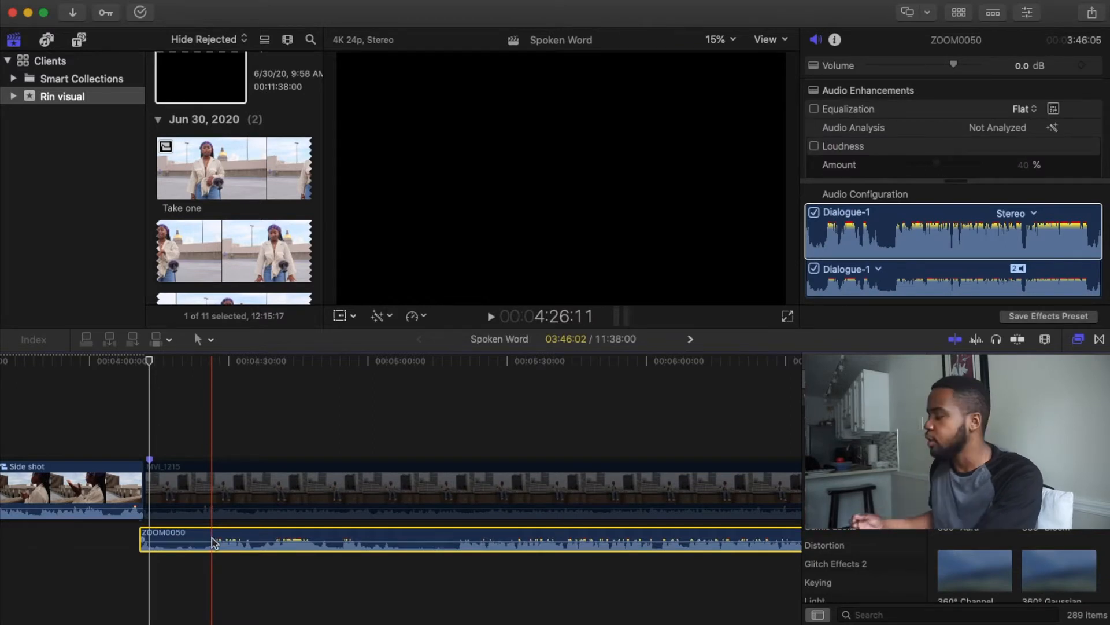
# - Play ZOOM0050 and trim the unused opening off the audio clip, up to just before the poem's first word
pyautogui.press('space')
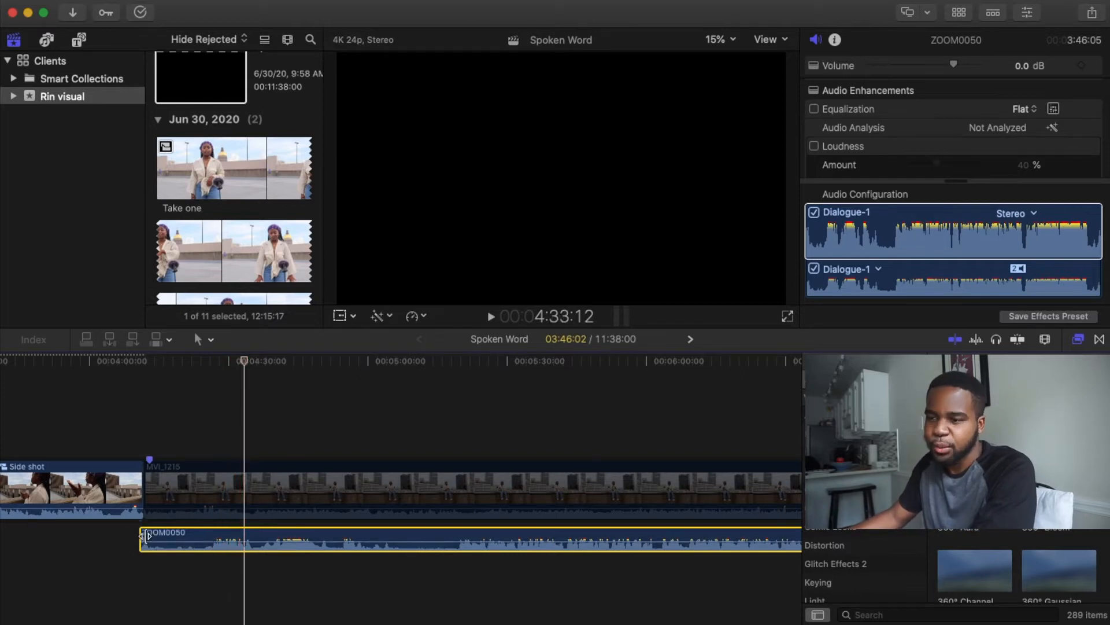
pyautogui.moveTo(146, 535); pyautogui.dragTo(174, 538)
pyautogui.press('space')
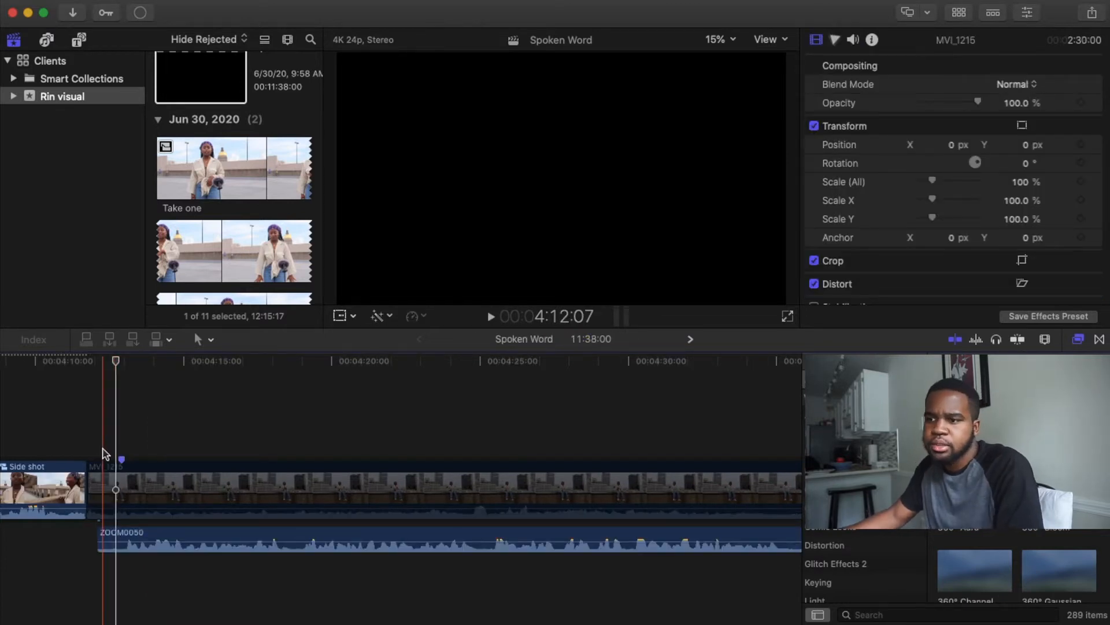
# - Shift ZOOM0050 along the timeline so its first spoken word lines up with the marker on MVI_1215
pyautogui.press('super+equal')
pyautogui.press('super+equal')
pyautogui.press('super+equal')
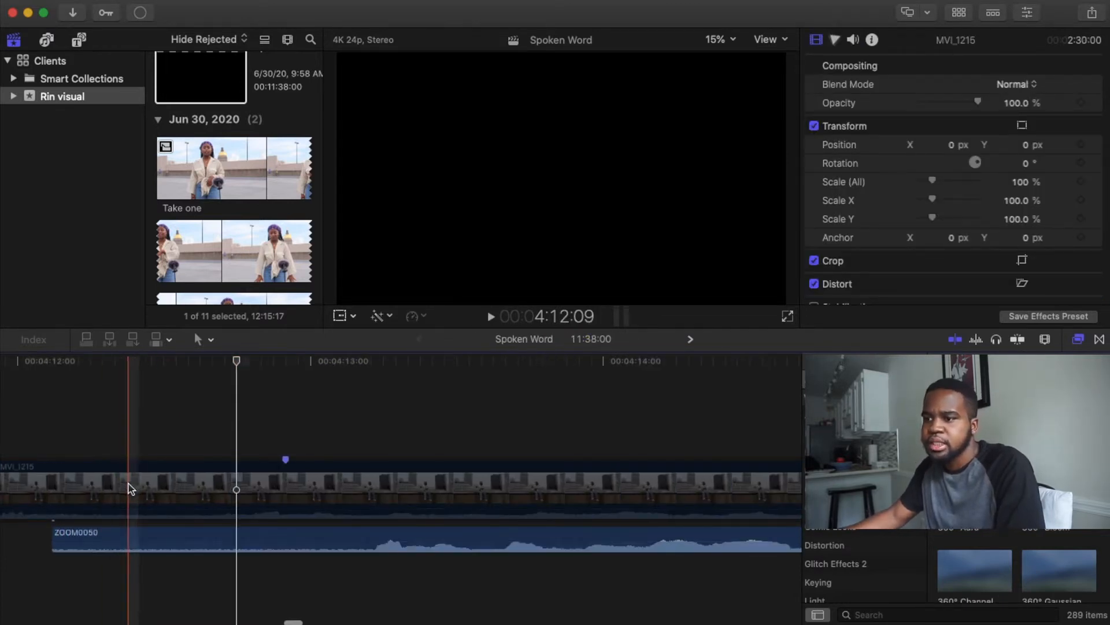
pyautogui.press('super+minus')
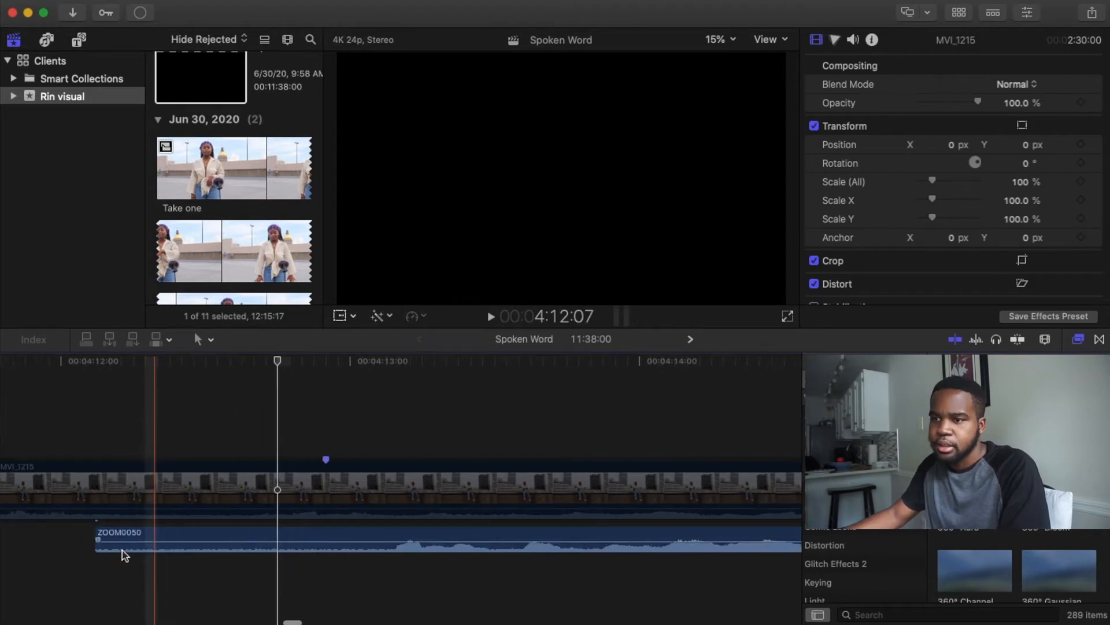
pyautogui.moveTo(197, 538); pyautogui.dragTo(289, 535)
pyautogui.moveTo(371, 533); pyautogui.dragTo(269, 539)
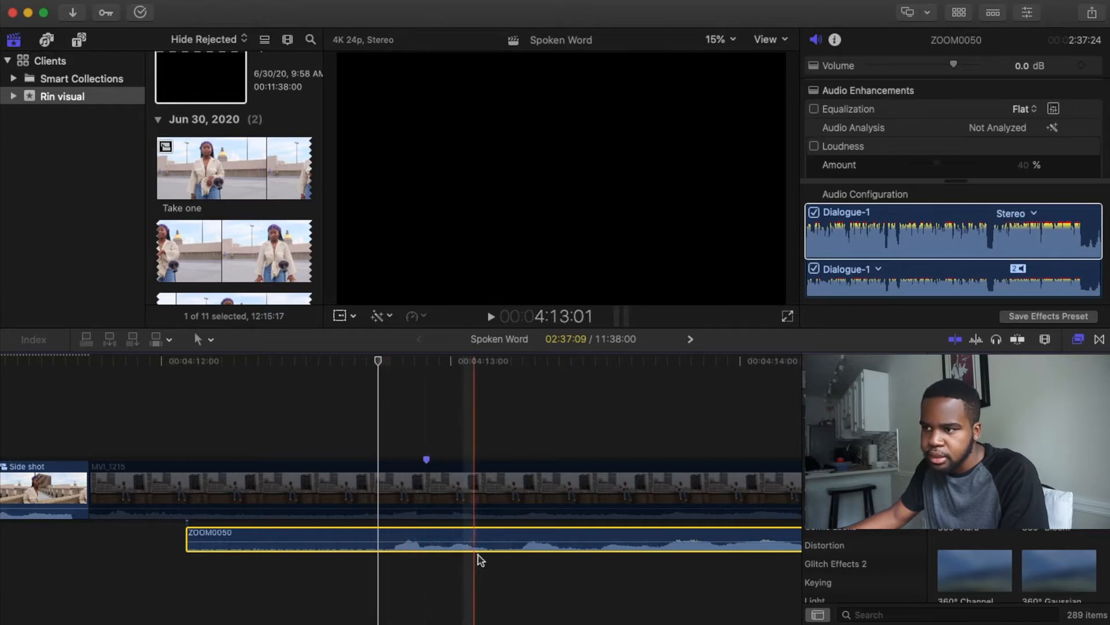
pyautogui.hscroll(3, 579, 556)
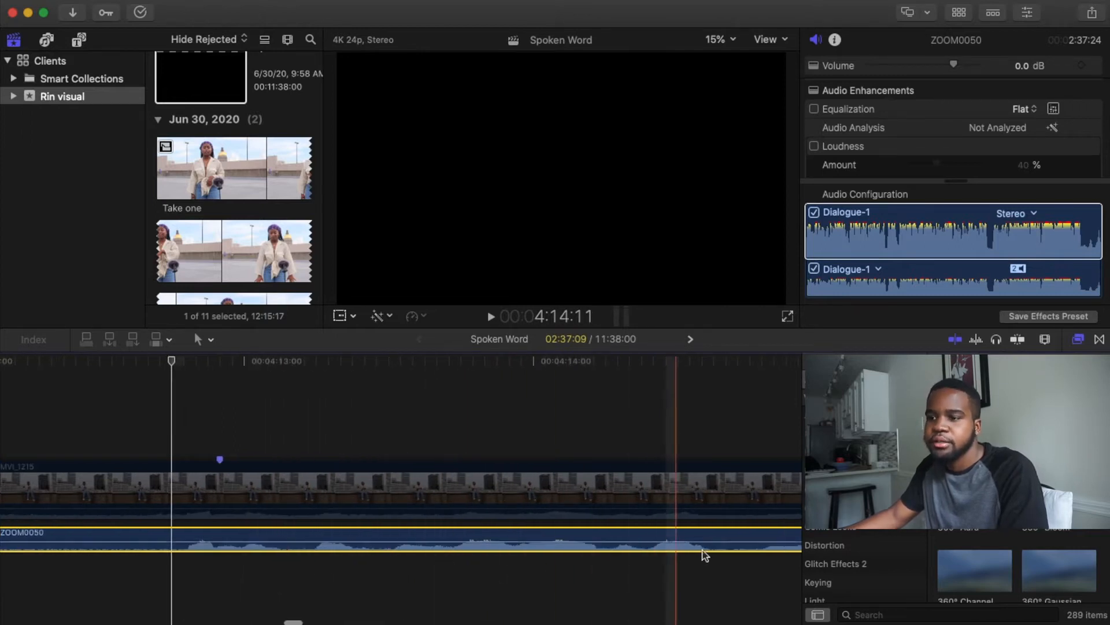
pyautogui.hscroll(-5, 197, 560)
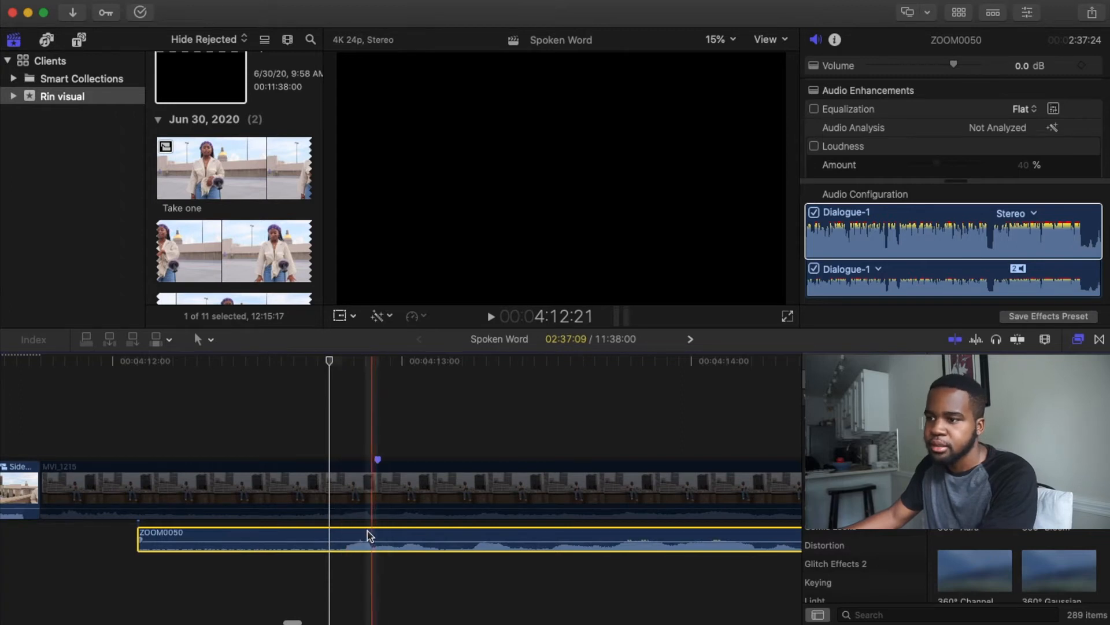
# - Enable the MVI_1215 clip again and play it together with ZOOM0050 to check the sync
pyautogui.click(301, 503)
pyautogui.press('space')
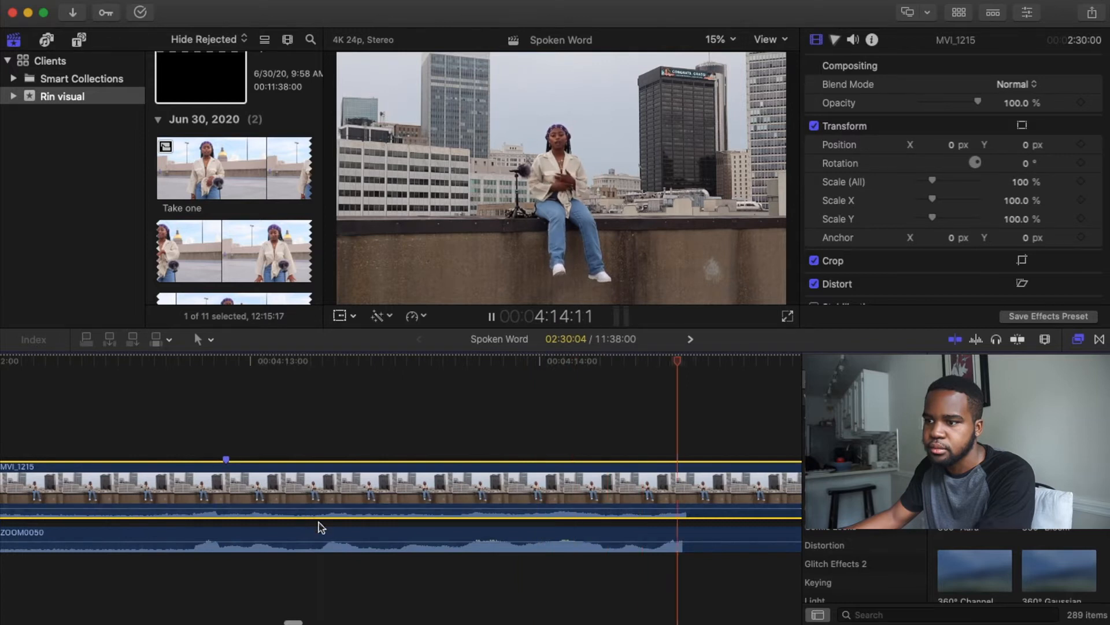
pyautogui.press('space')
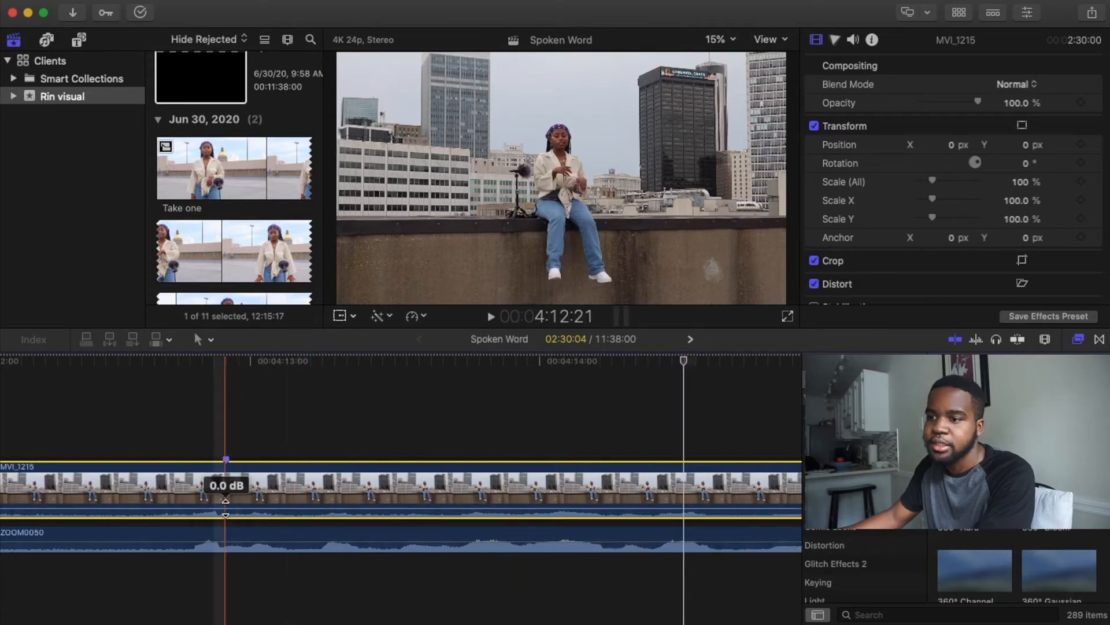
# - Silence MVI_1215's own audio to -∞ dB and play the opening with only the ZOOM0050 sound
pyautogui.moveTo(226, 500); pyautogui.dragTo(226, 515)
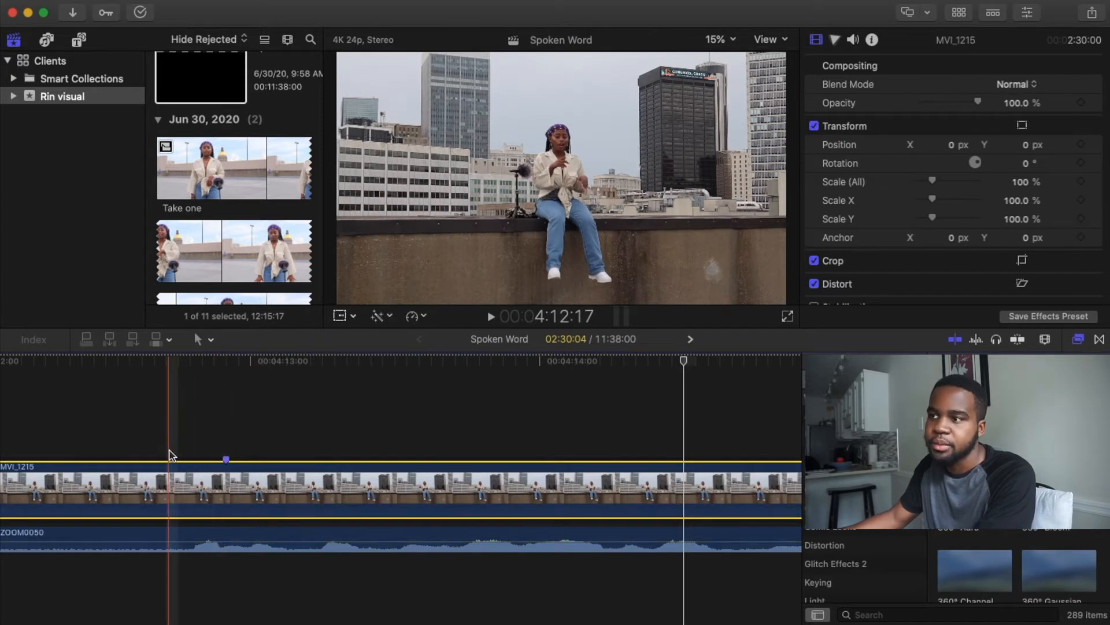
pyautogui.press('space')
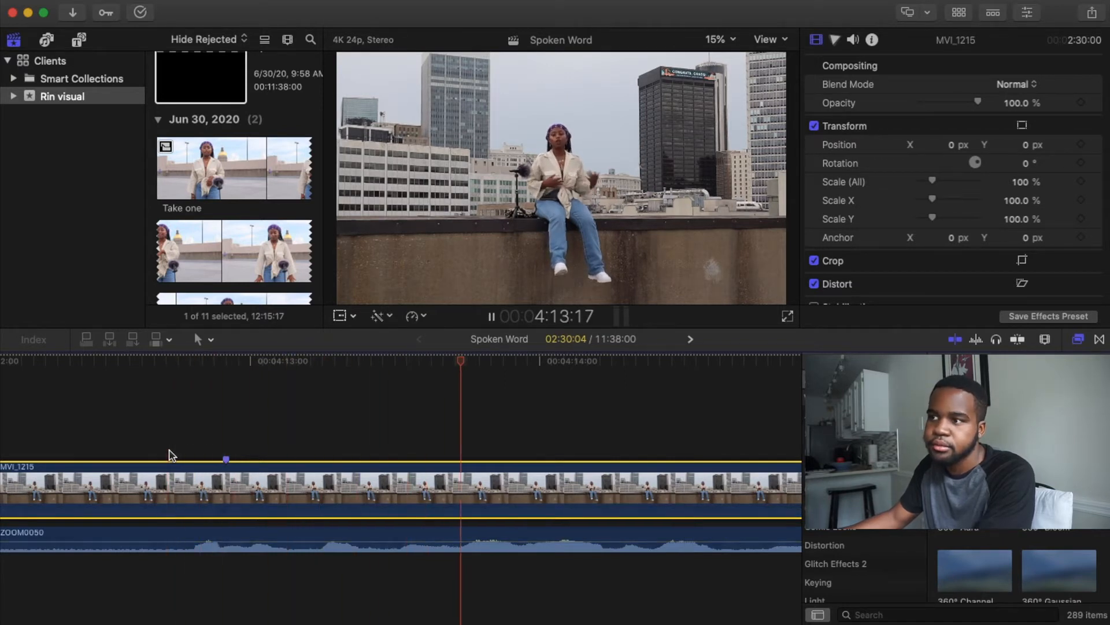
pyautogui.press('space')
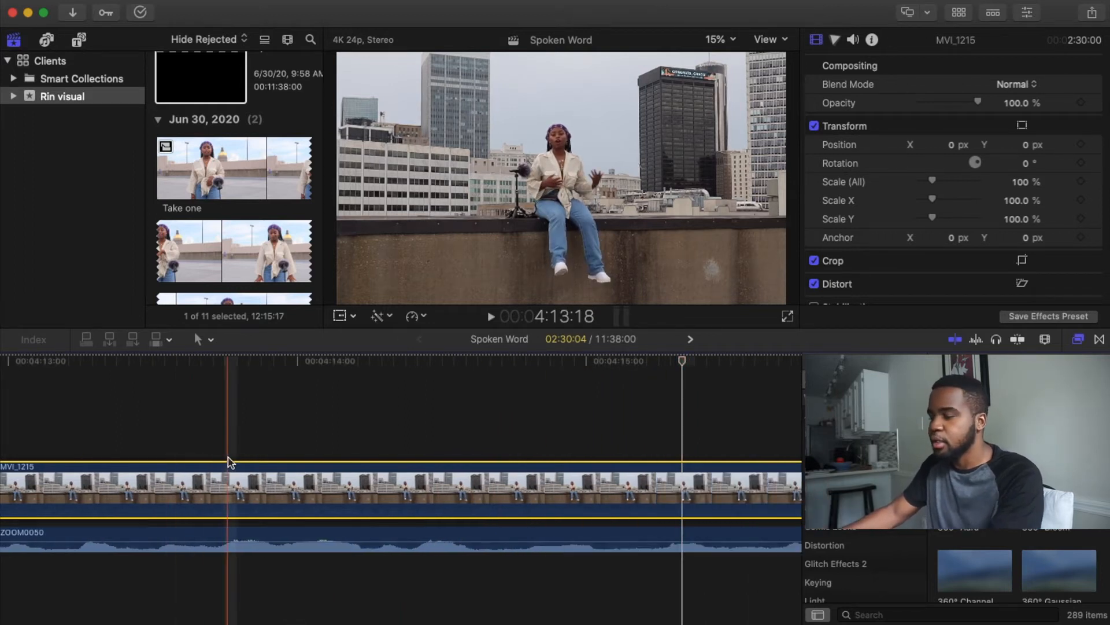
# - Bring back MVI_1215's camera audio, silence ZOOM0050 to -∞ dB, and play the section for comparison
pyautogui.press('super+minus')
pyautogui.press('super+minus')
pyautogui.press('super+minus')
pyautogui.press('super+minus')
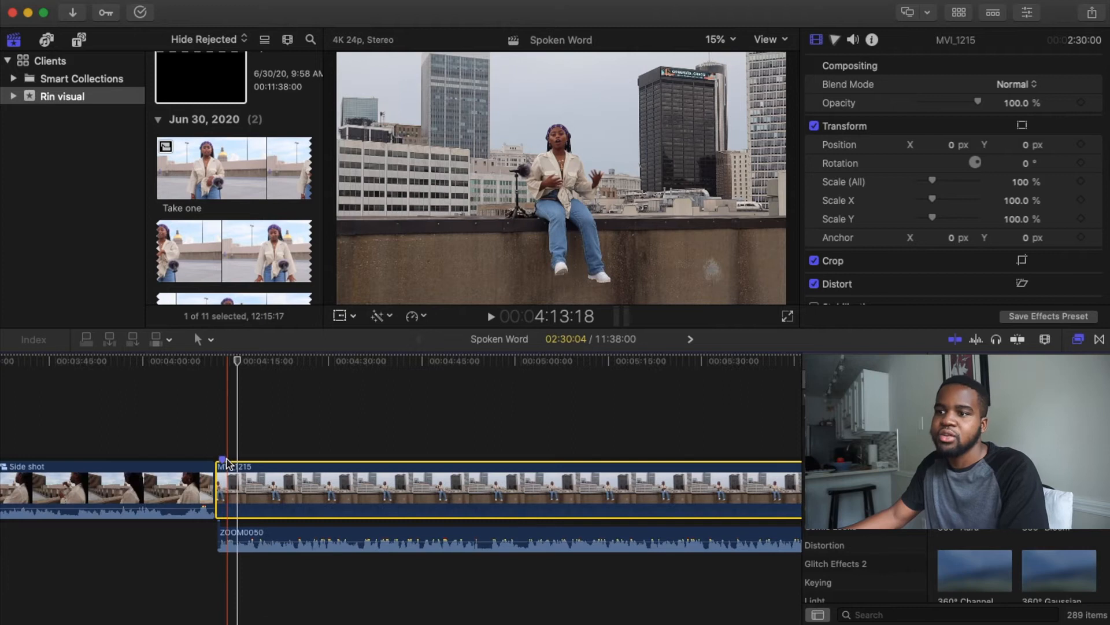
pyautogui.hscroll(-3, 218, 471)
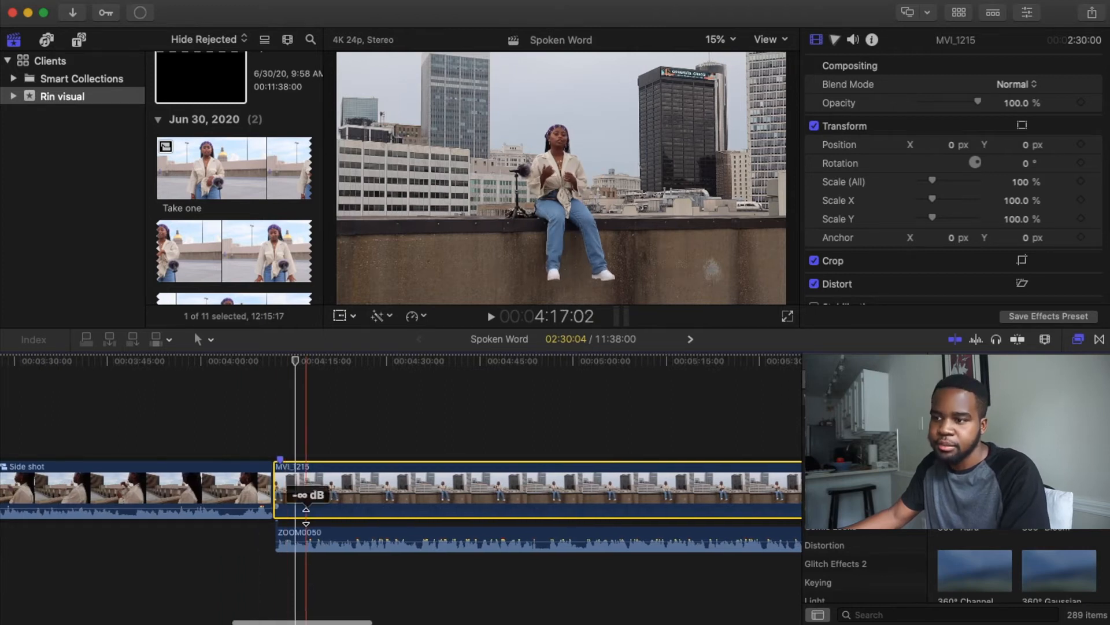
pyautogui.moveTo(306, 516); pyautogui.dragTo(314, 584)
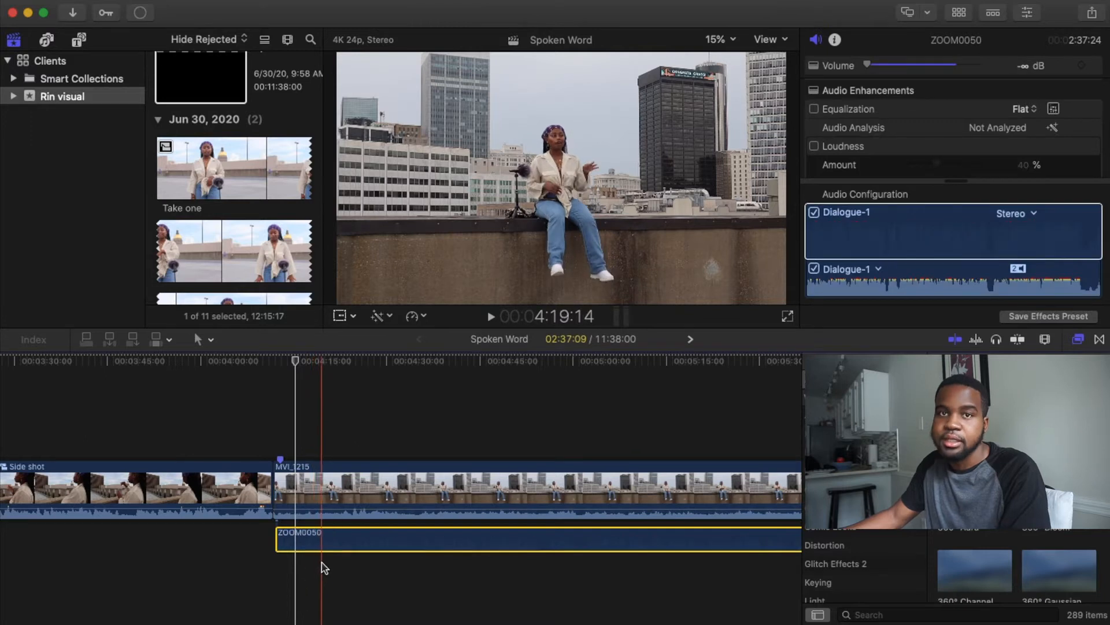
pyautogui.press('space')
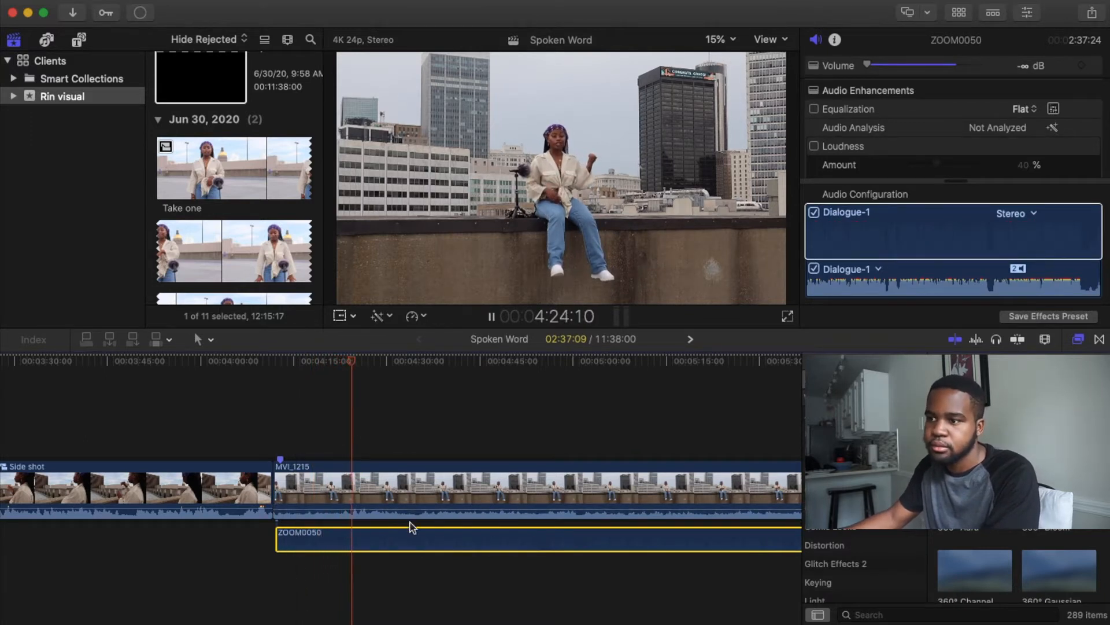
# - Silence MVI_1215's camera audio again and play the section with ZOOM0050's volume at -3.0 dB
pyautogui.press('space')
pyautogui.moveTo(381, 542); pyautogui.dragTo(386, 516)
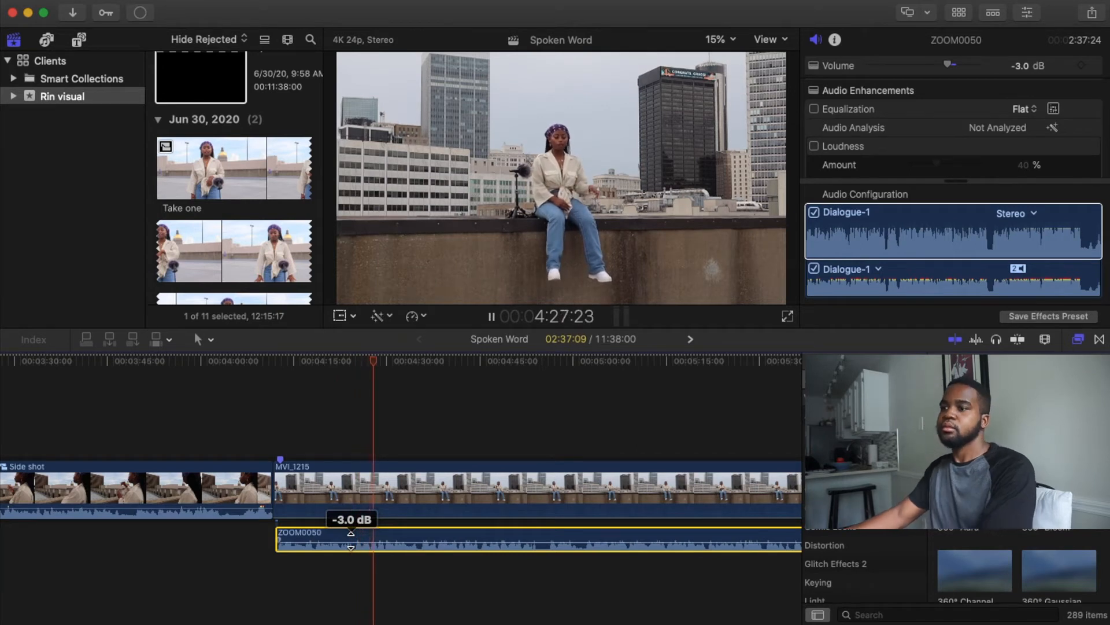
pyautogui.press('space')
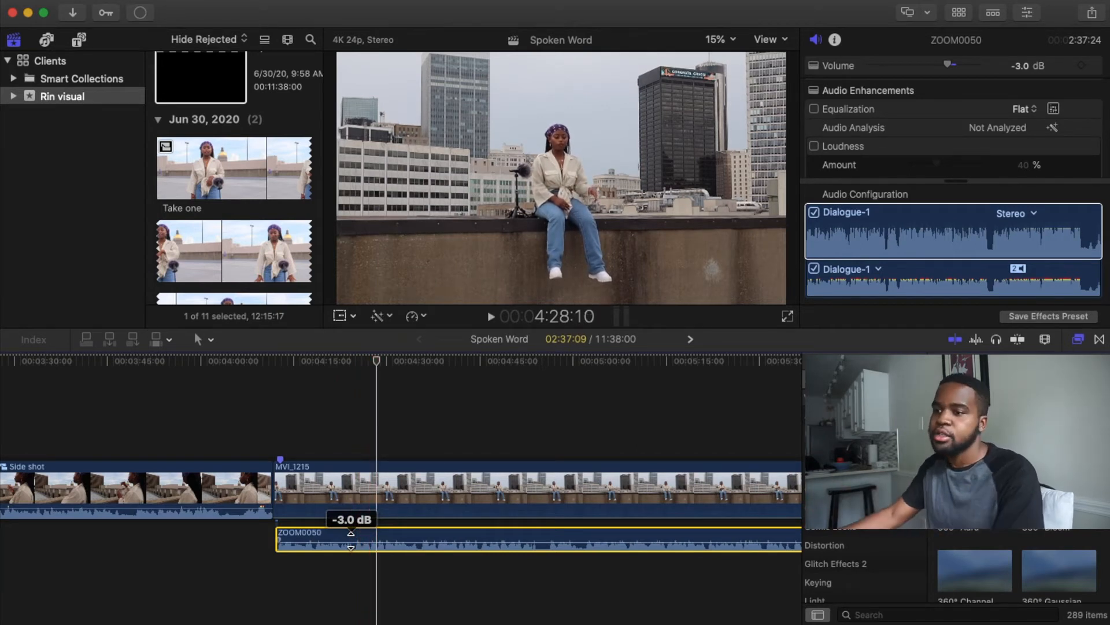
# - Trim the end of ZOOM0050 back so it finishes together with MVI_1215
pyautogui.hotkey('shift', 'z')
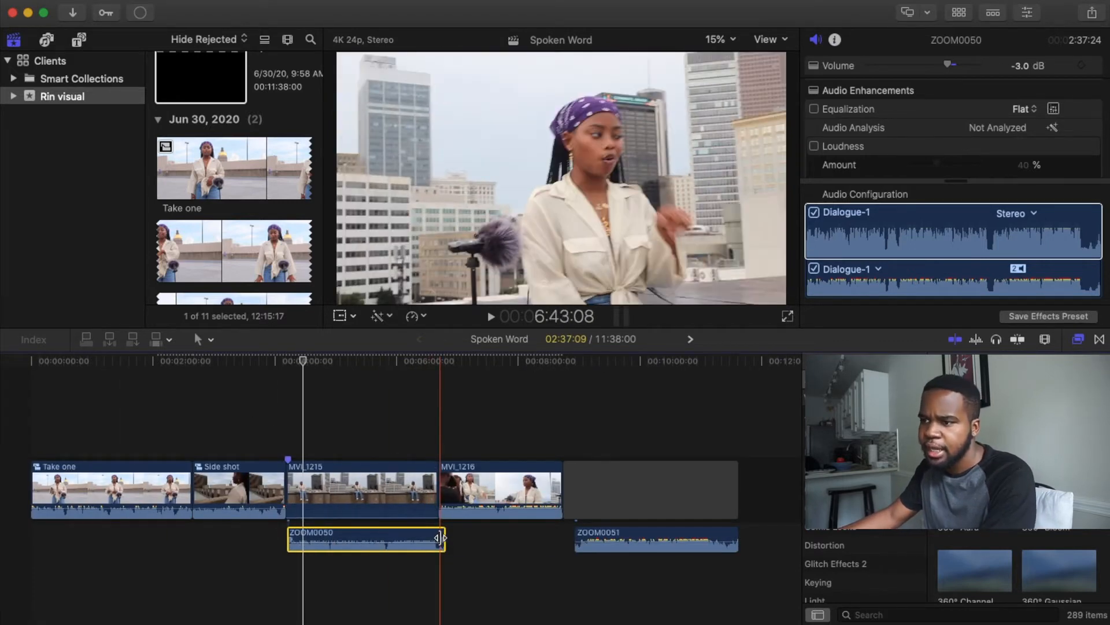
pyautogui.moveTo(445, 539); pyautogui.dragTo(434, 540)
pyautogui.press('super+equal')
pyautogui.press('super+equal')
pyautogui.press('super+equal')
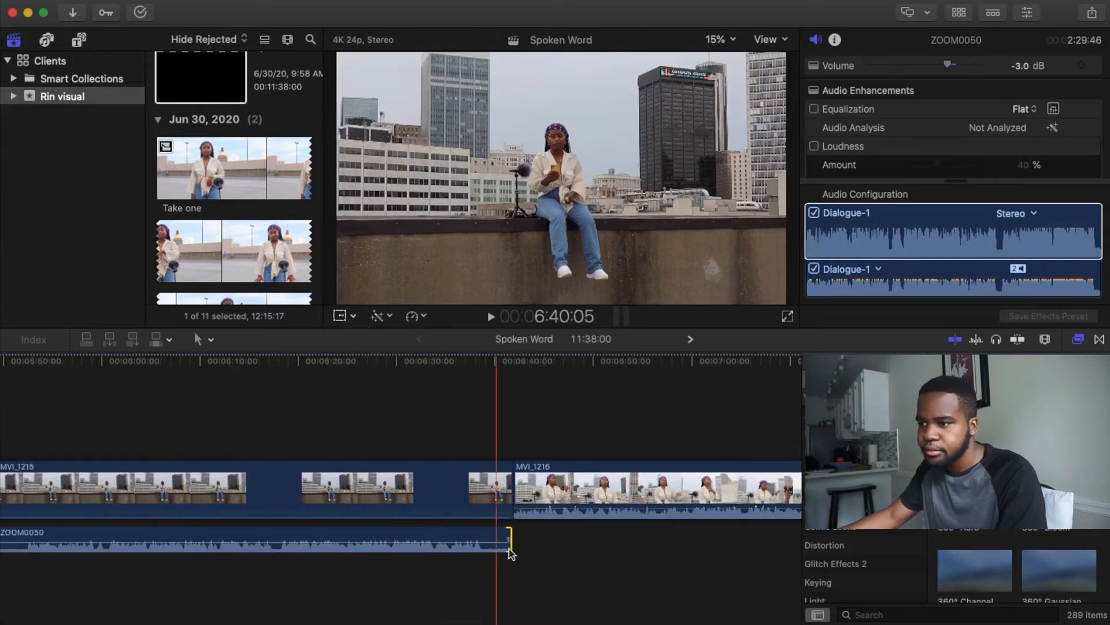
pyautogui.moveTo(510, 536); pyautogui.dragTo(512, 537)
# - Combine MVI_1215 and ZOOM0050 into a new compound clip named Wide in the Rin visual event
pyautogui.hscroll(-15, 297, 513)
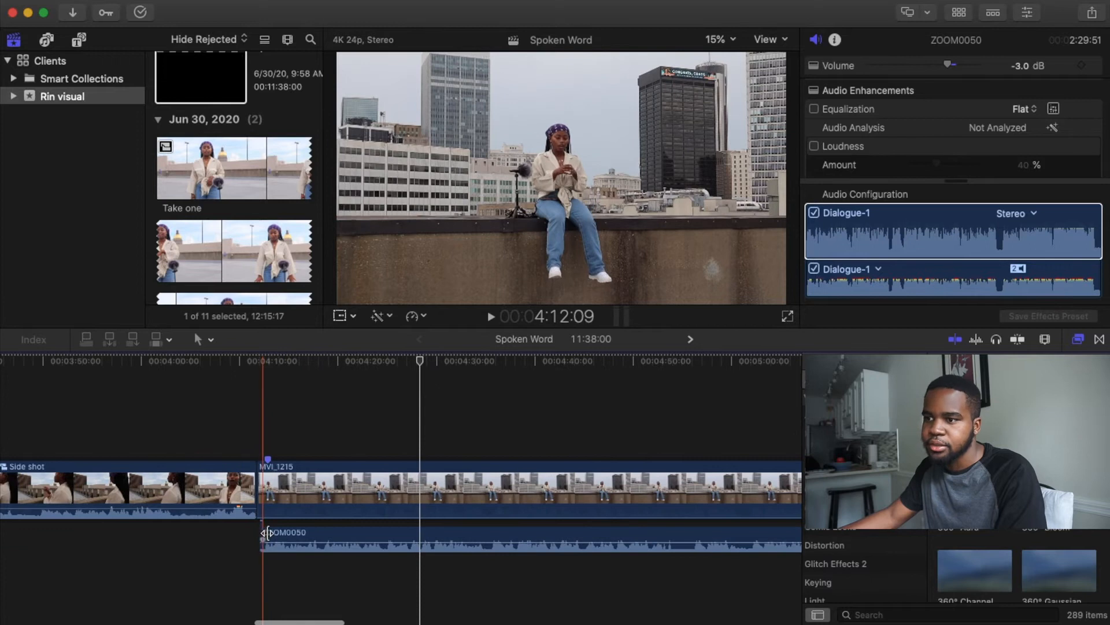
pyautogui.moveTo(347, 424); pyautogui.dragTo(355, 554)
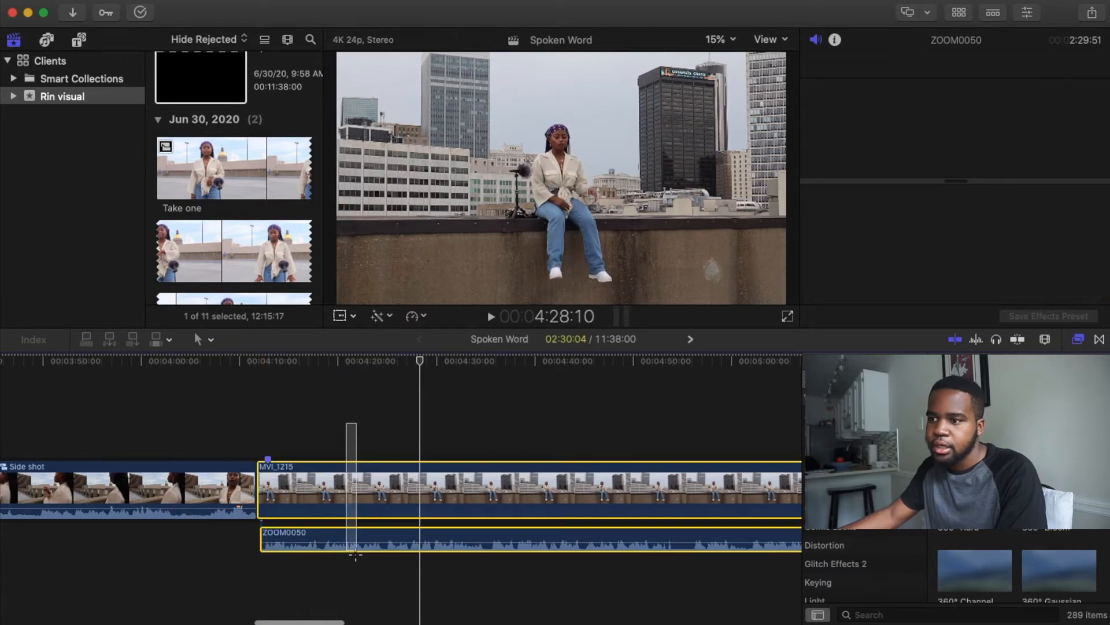
pyautogui.rightClick(363, 487)
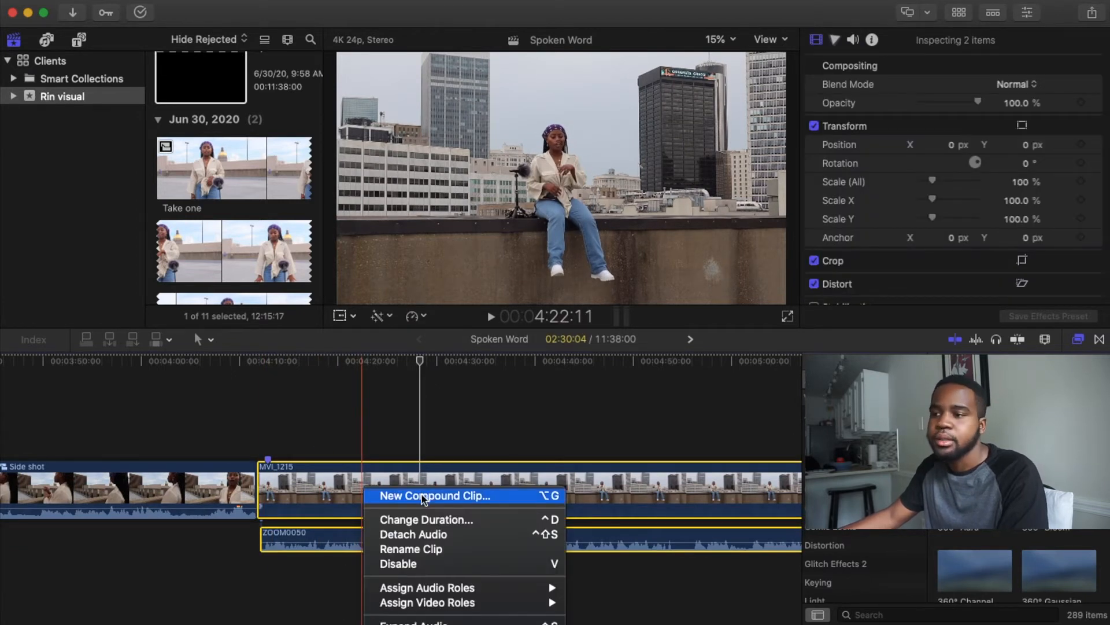
pyautogui.click(424, 495)
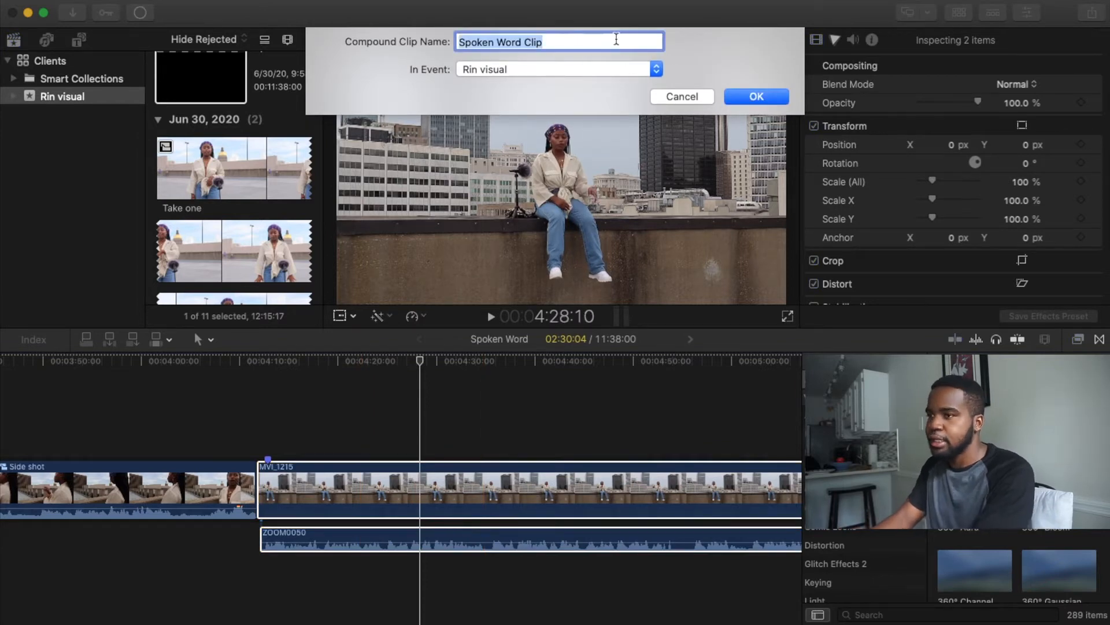
pyautogui.write('Wide')
pyautogui.press('Return')
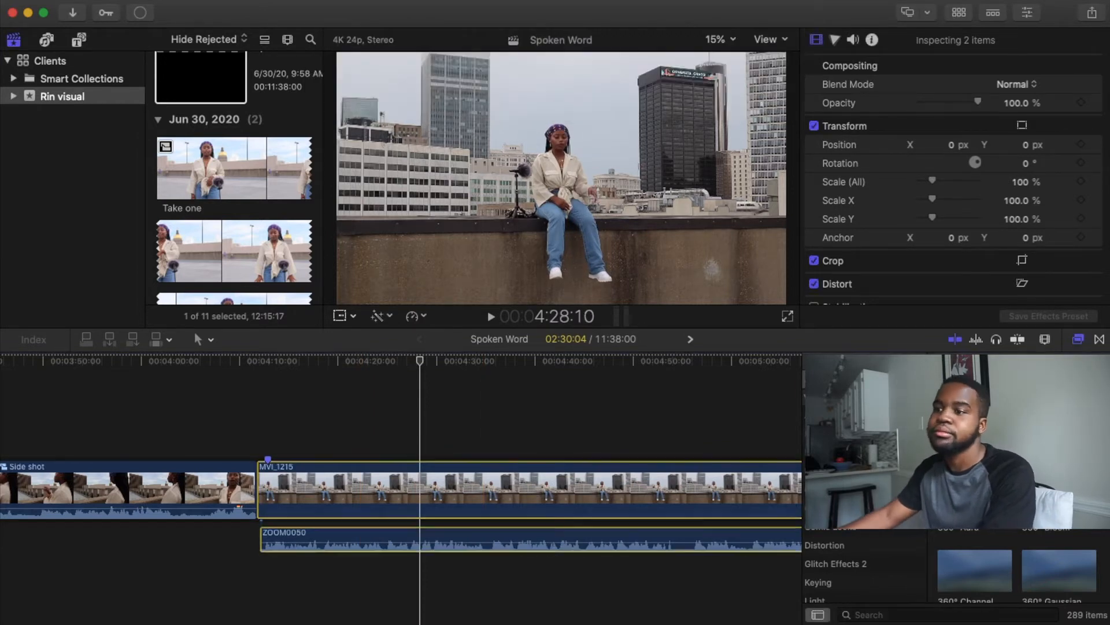
pyautogui.hscroll(5, 527, 404)
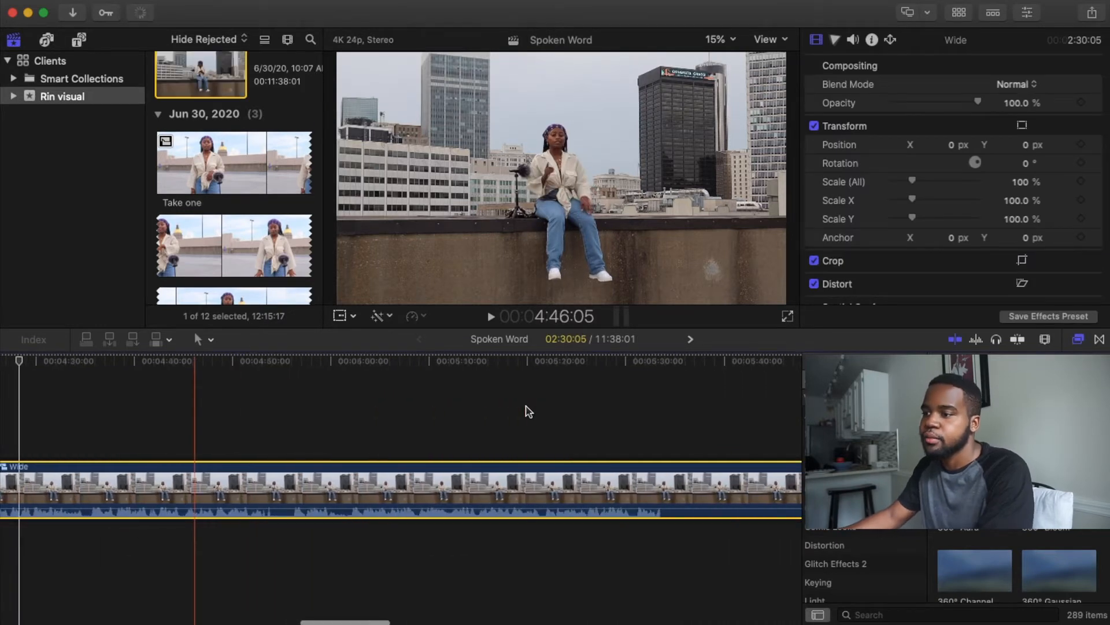
pyautogui.press('super+minus')
pyautogui.press('super+minus')
pyautogui.press('super+minus')
pyautogui.press('super+minus')
pyautogui.press('super+minus')
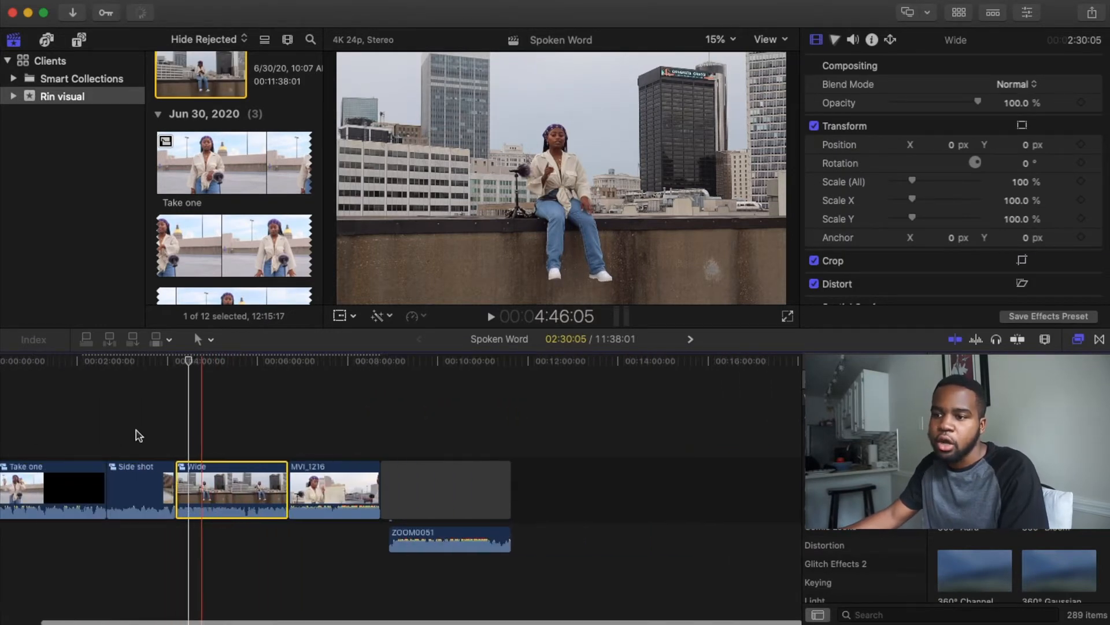
pyautogui.hscroll(-1, 135, 435)
pyautogui.hscroll(-1, 115, 446)
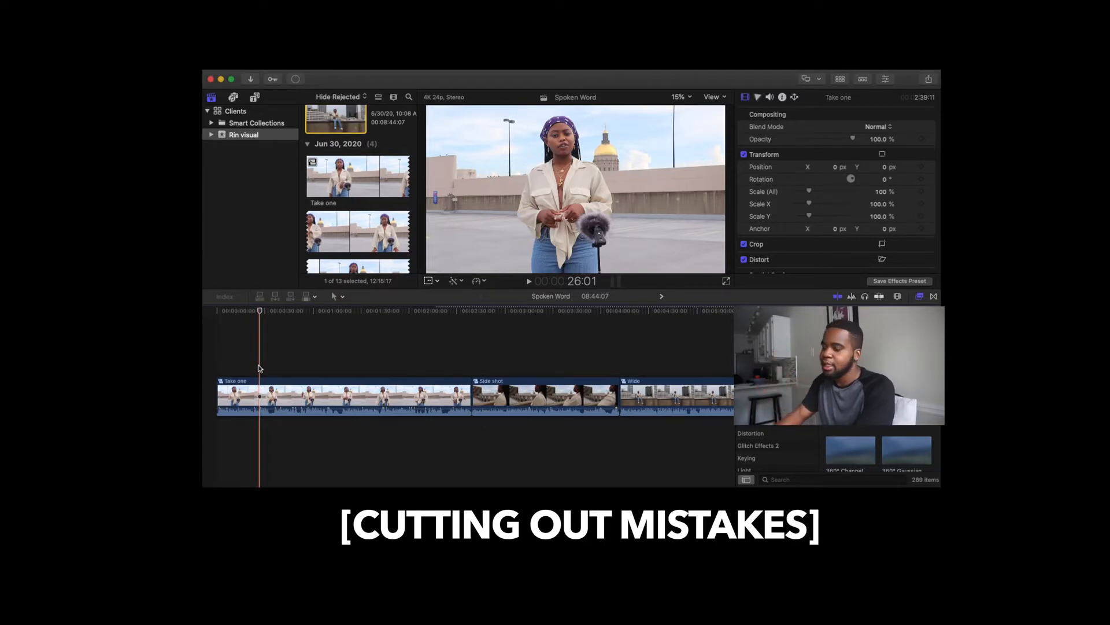
# - Play Take one from about 0:26 to 0:38 to locate the flubbed line and its restart
pyautogui.press('space')
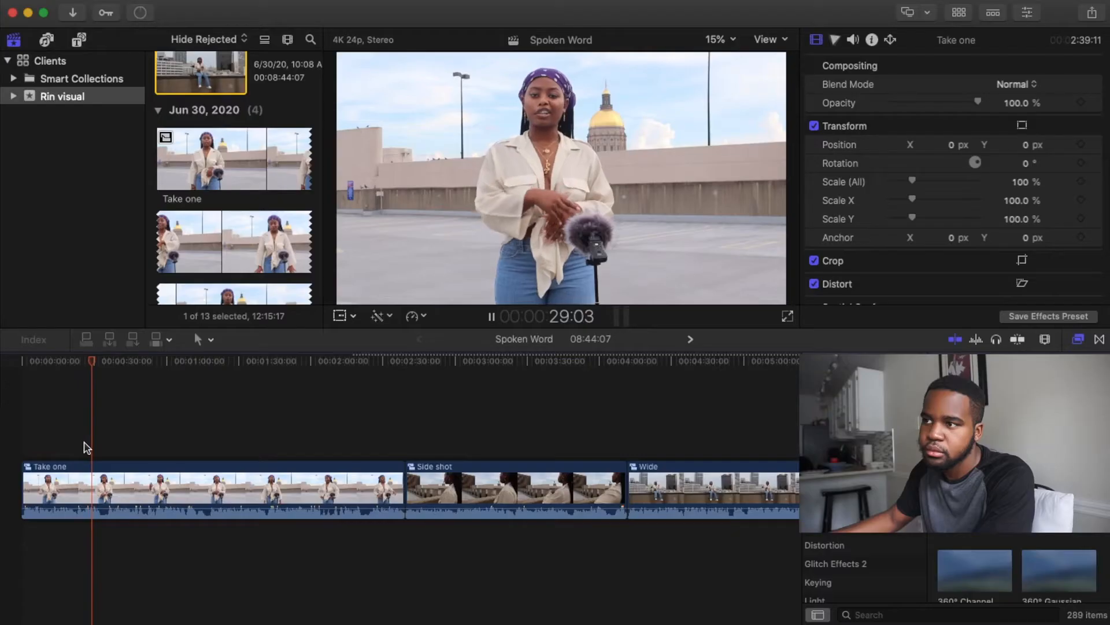
pyautogui.press('super+equal')
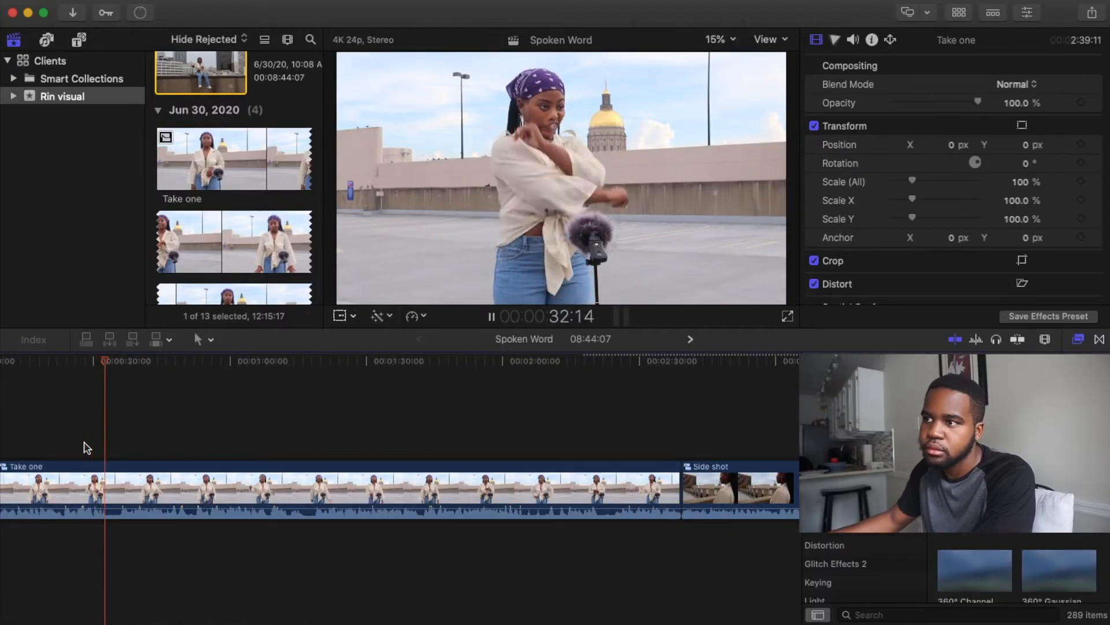
pyautogui.press('space')
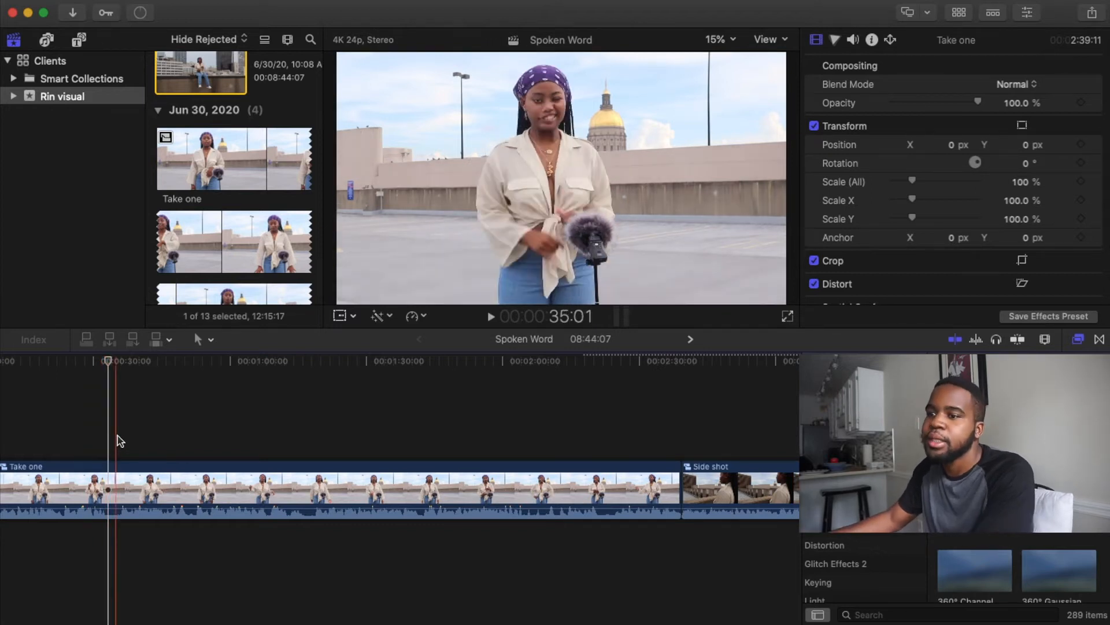
pyautogui.press('space')
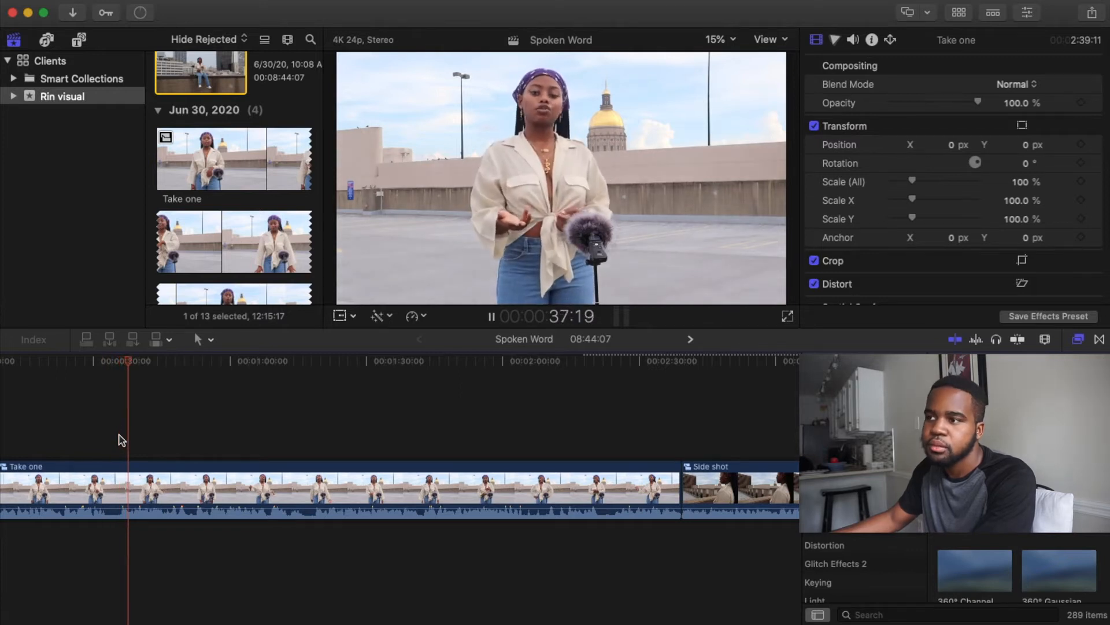
pyautogui.press('space')
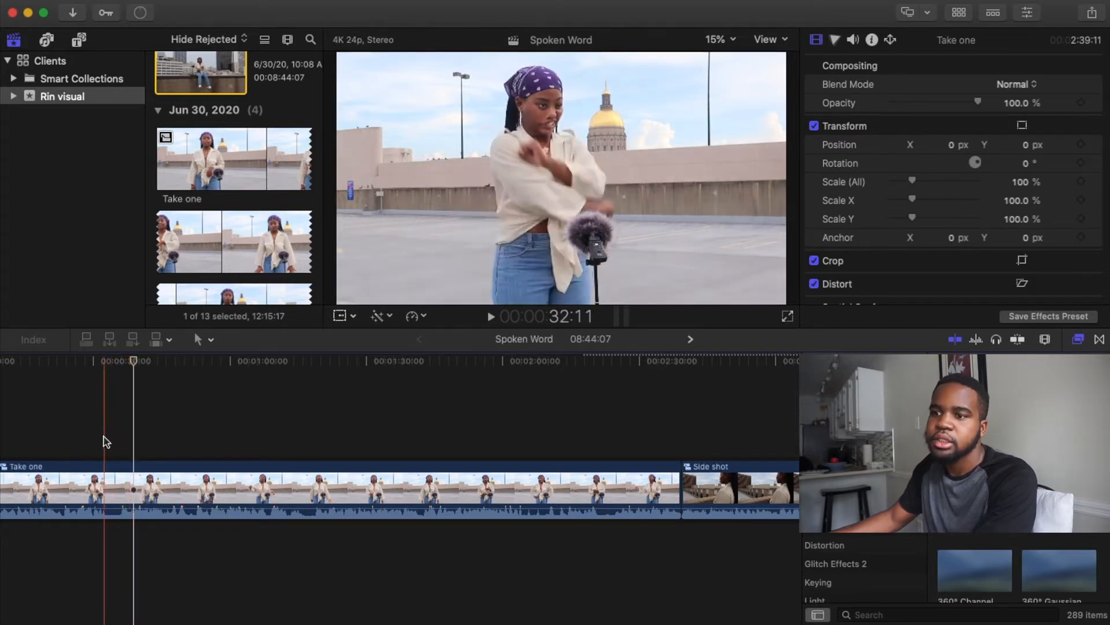
# - Cut the mistake out of Take one by deleting from about 23:11 to 35:23, and play on from the new cut
pyautogui.click(62, 432)
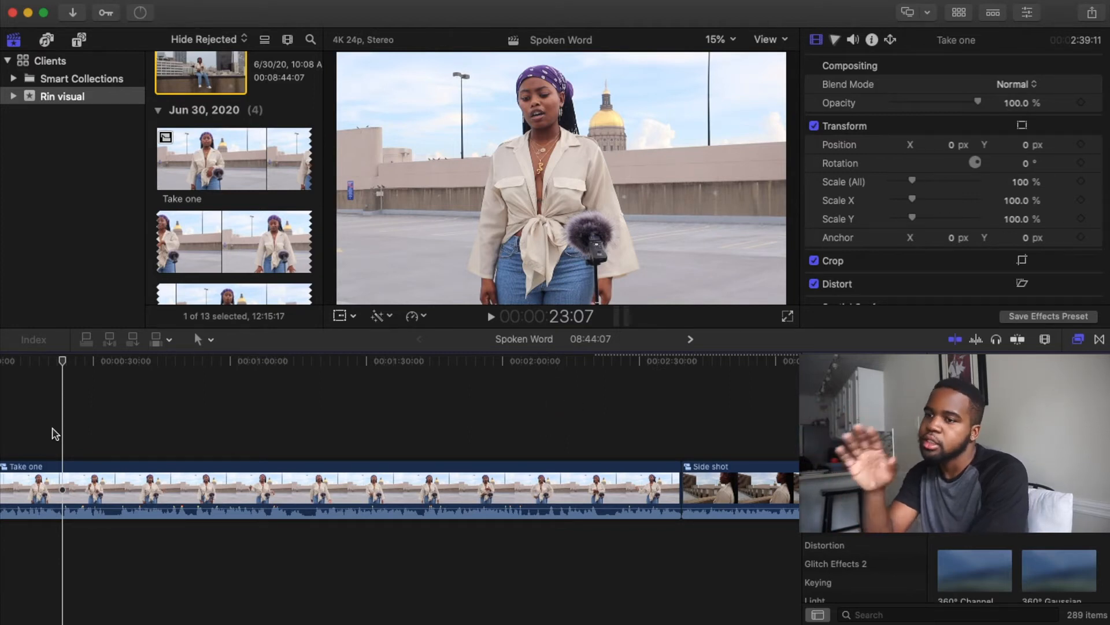
pyautogui.press('i')
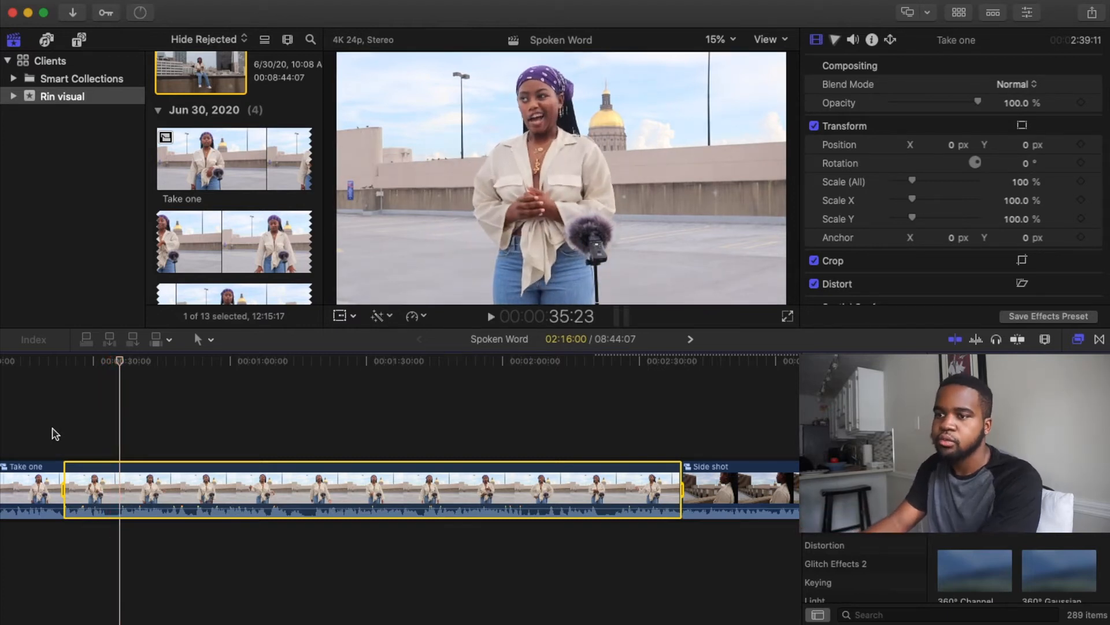
pyautogui.press('Delete')
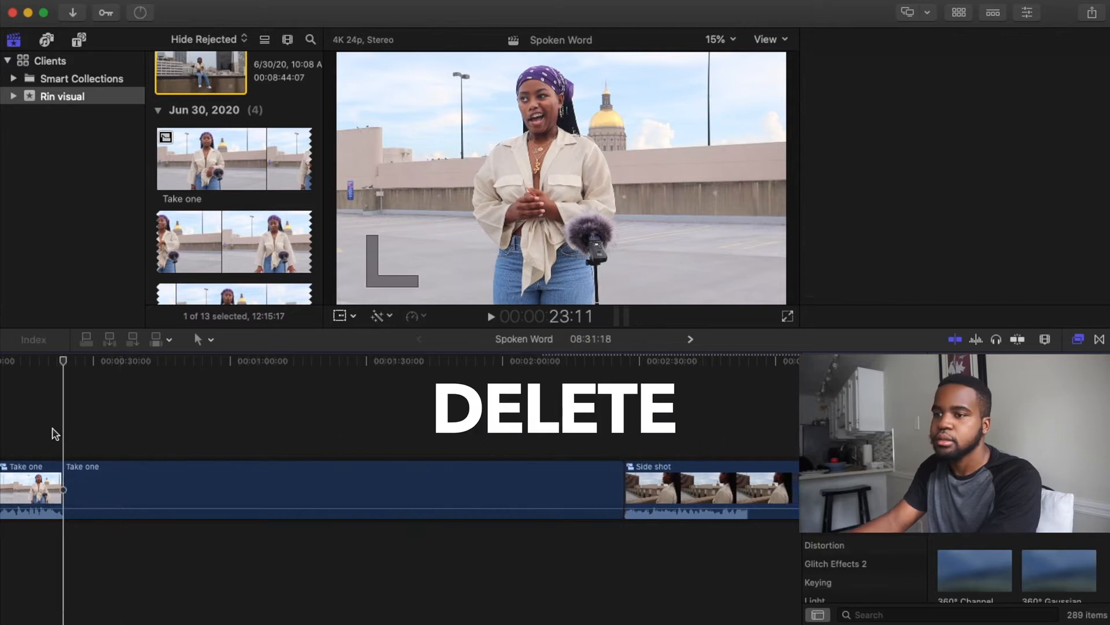
pyautogui.press('space')
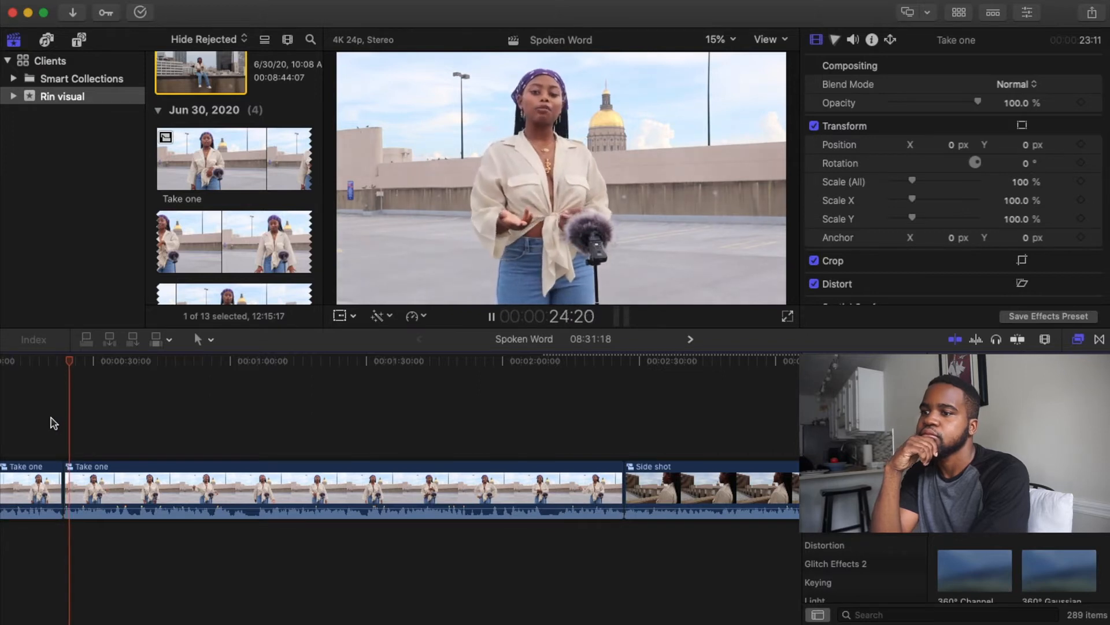
# - Trim the end of the first Take one segment back to 23:05, tightening the cut where the mistake was removed
pyautogui.press('space')
pyautogui.press('super+equal')
pyautogui.press('super+equal')
pyautogui.press('super+equal')
pyautogui.press('super+equal')
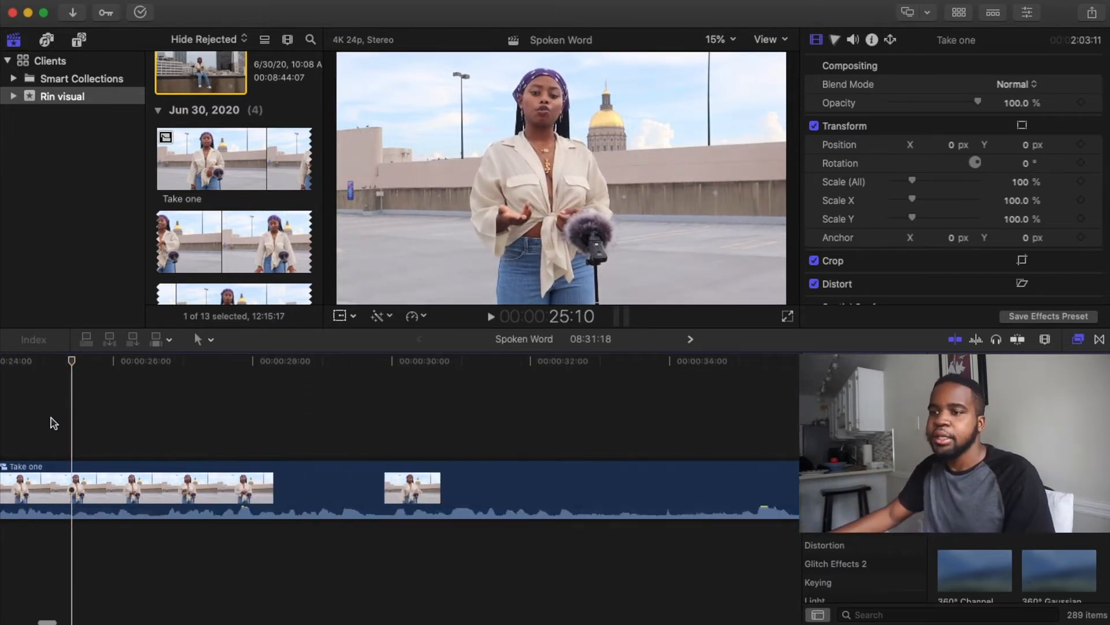
pyautogui.hscroll(-5, 50, 417)
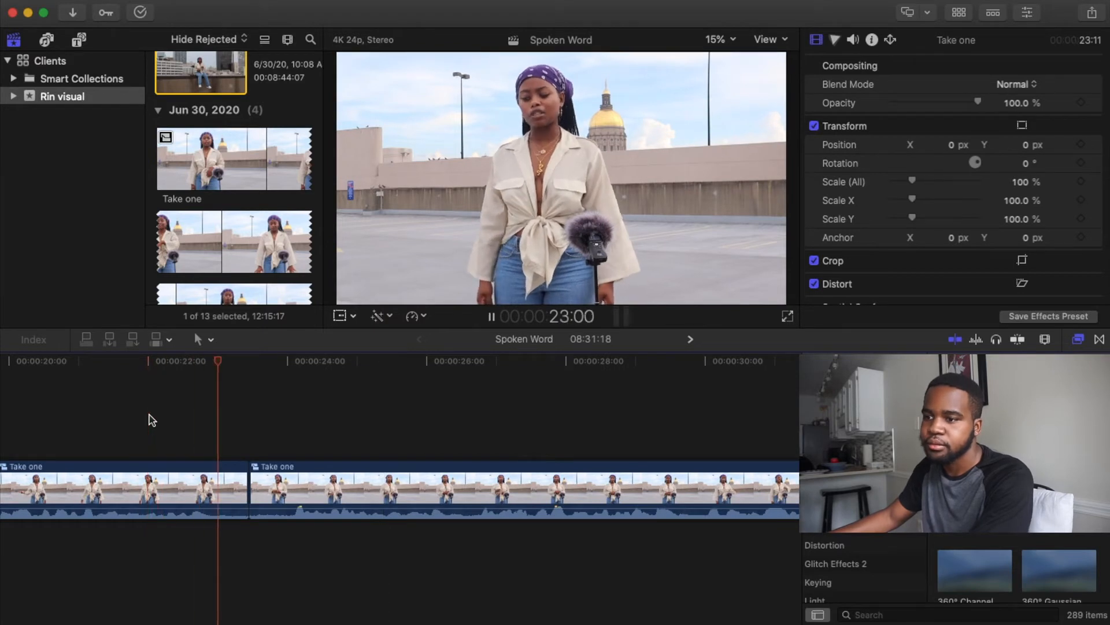
pyautogui.hotkey('alt', ']')
pyautogui.press('space')
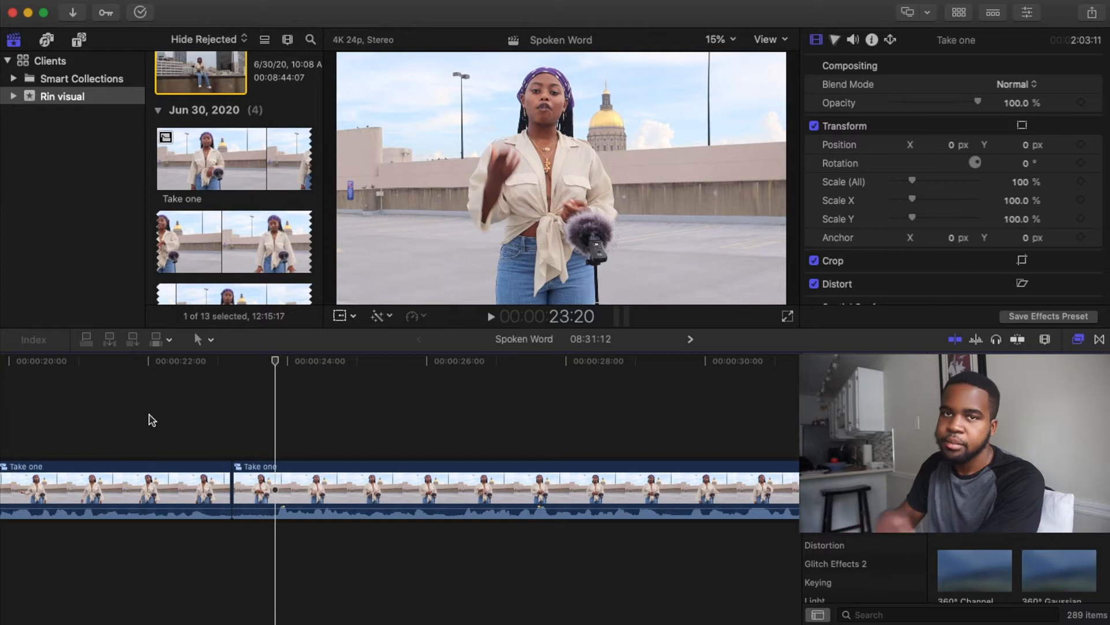
# - Trim the start of the second Take one segment to 23:20, extend it back by one frame, and play the cut through
pyautogui.hotkey('alt', '[')
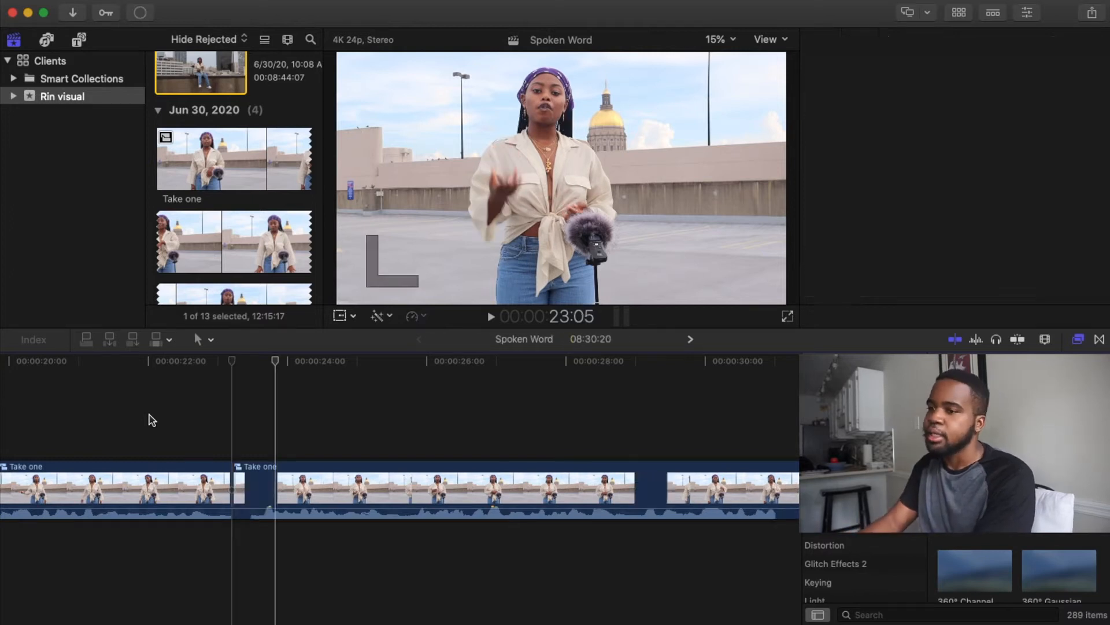
pyautogui.press('space')
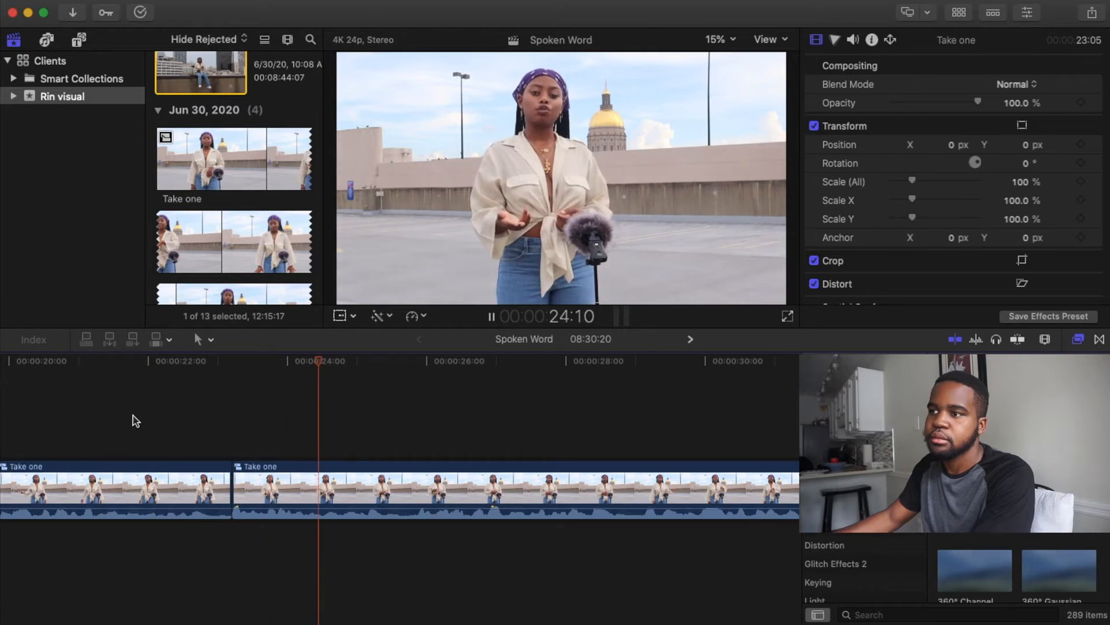
pyautogui.press('space')
pyautogui.moveTo(236, 480); pyautogui.dragTo(234, 479)
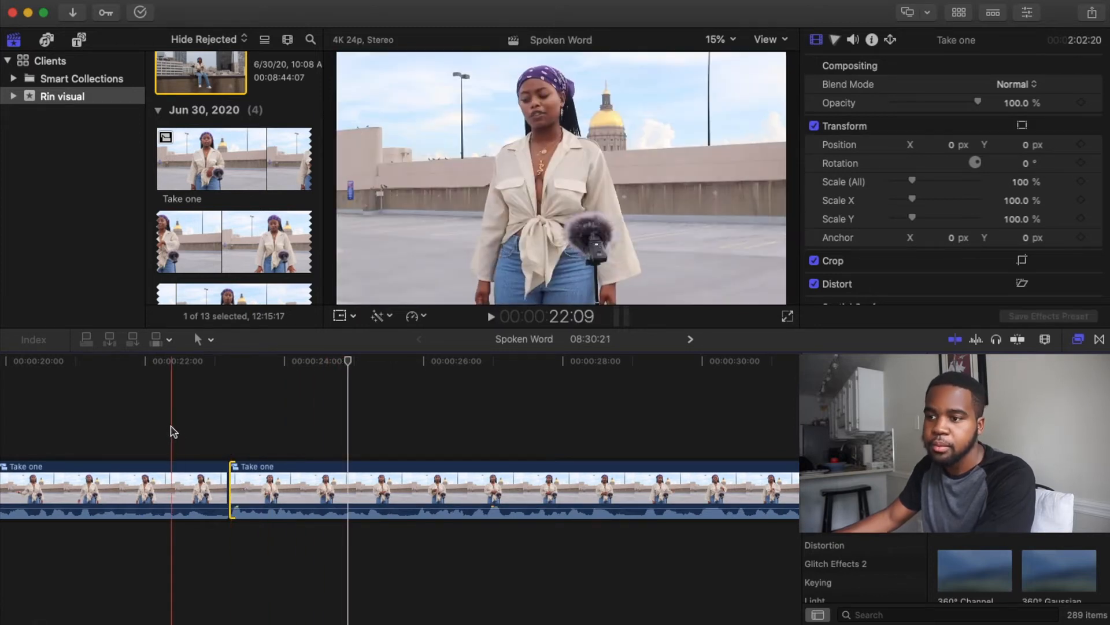
pyautogui.click(172, 431)
pyautogui.press('space')
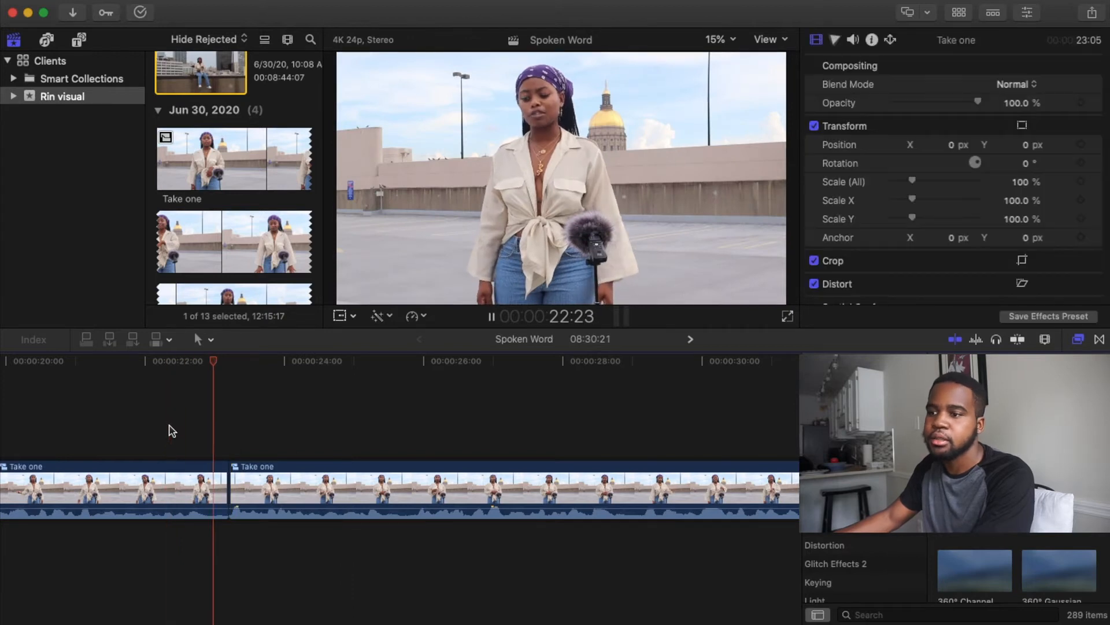
pyautogui.press('space')
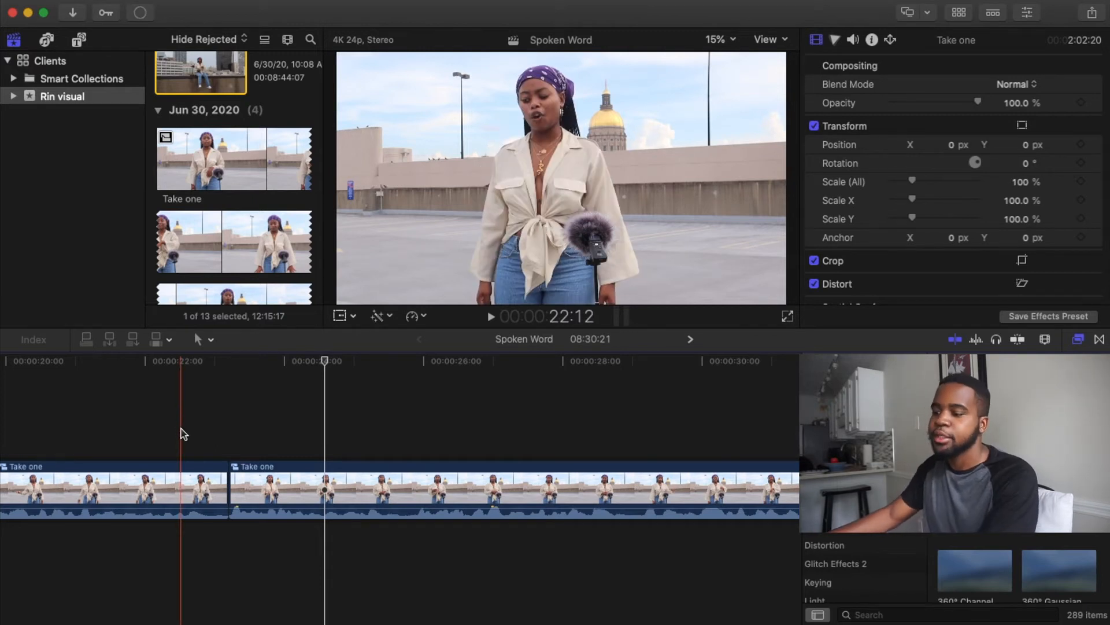
pyautogui.press('super+minus')
pyautogui.press('super+minus')
pyautogui.press('super+minus')
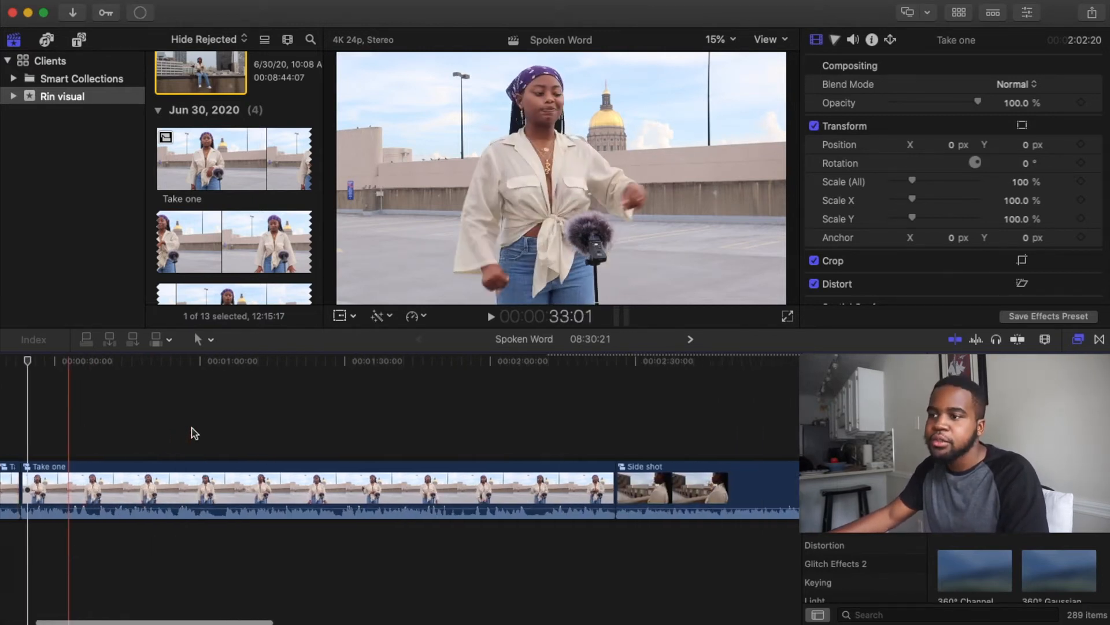
pyautogui.hscroll(2, 231, 431)
pyautogui.hscroll(10, 587, 456)
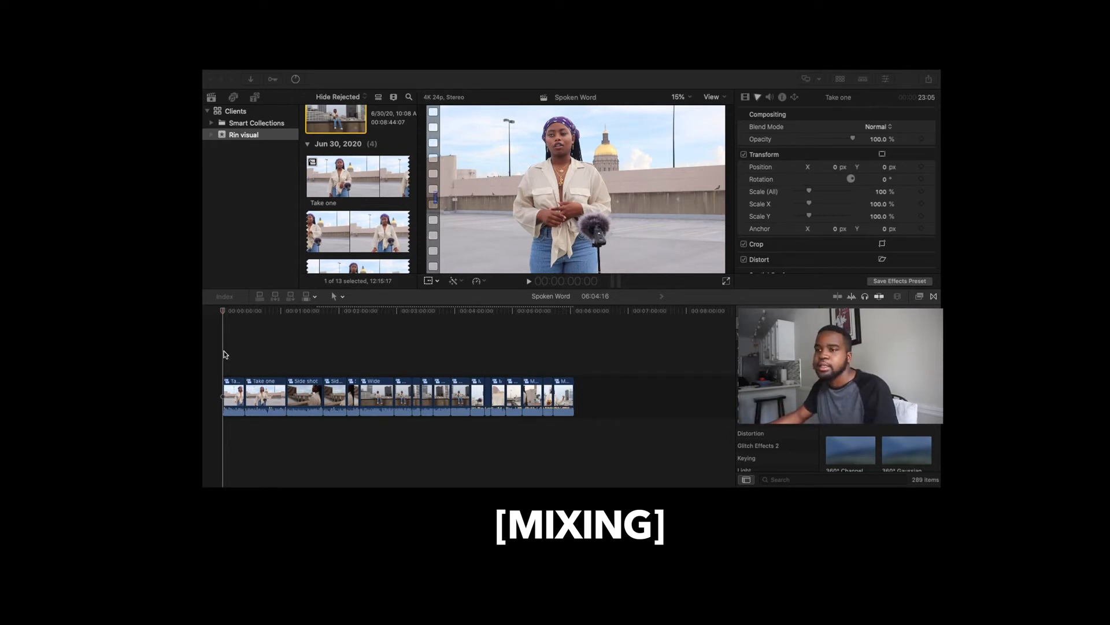
# - Play Take one from the beginning and place a marker at the end of the line at about 7:07
pyautogui.press('space')
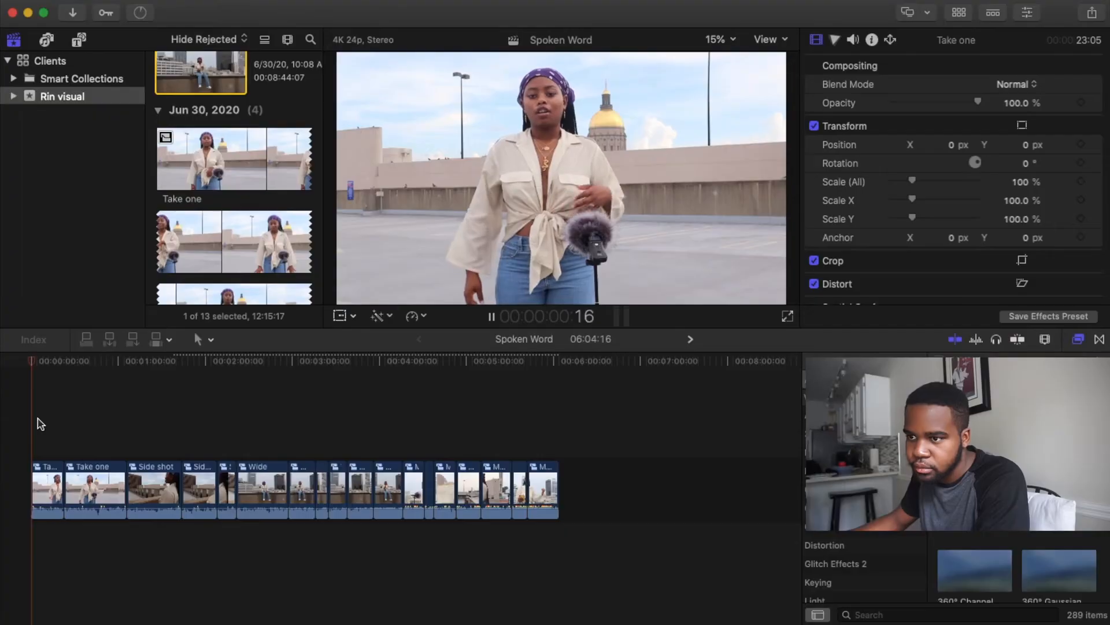
pyautogui.press('super+equal')
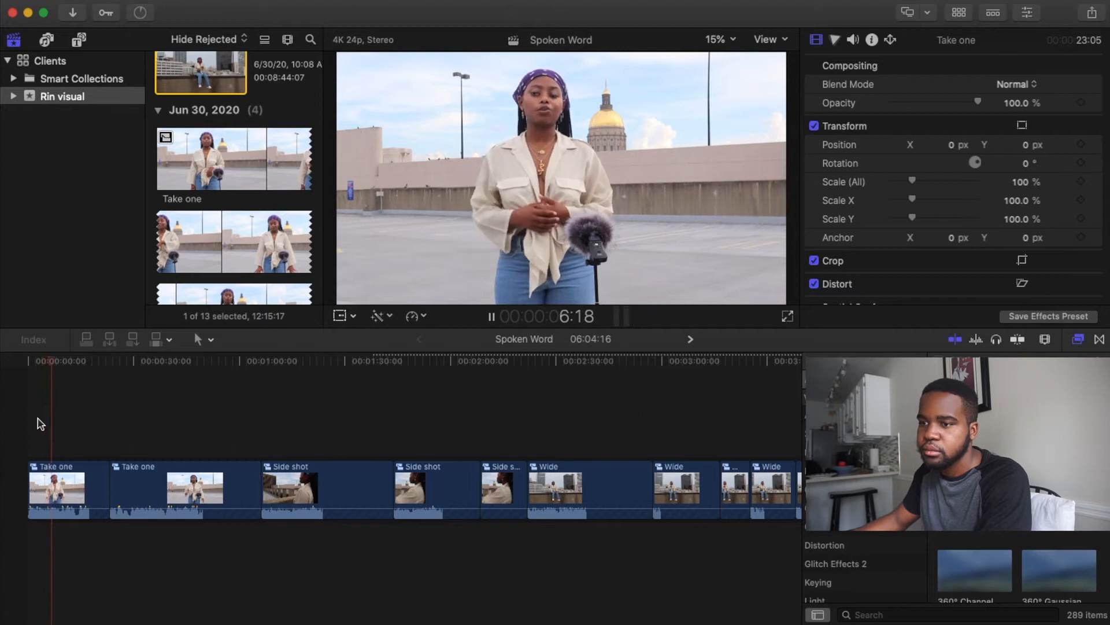
pyautogui.press('space')
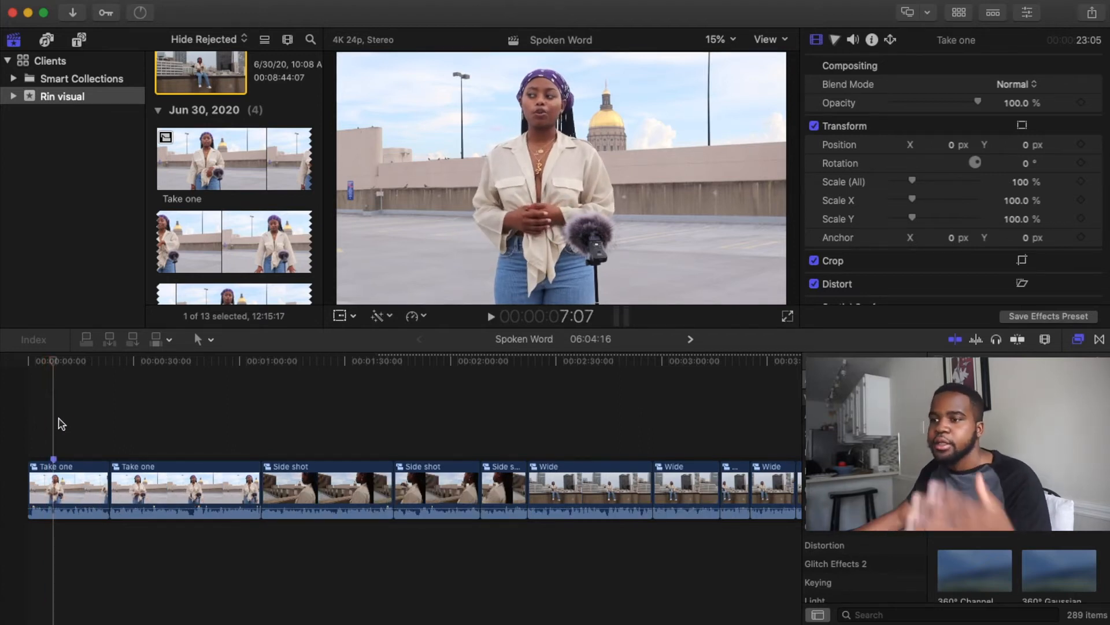
# - Play the first Side shot, mark its passage from about 1:12 to 1:18:03, and split the clip at 1:18:03
pyautogui.click(264, 421)
pyautogui.press('space')
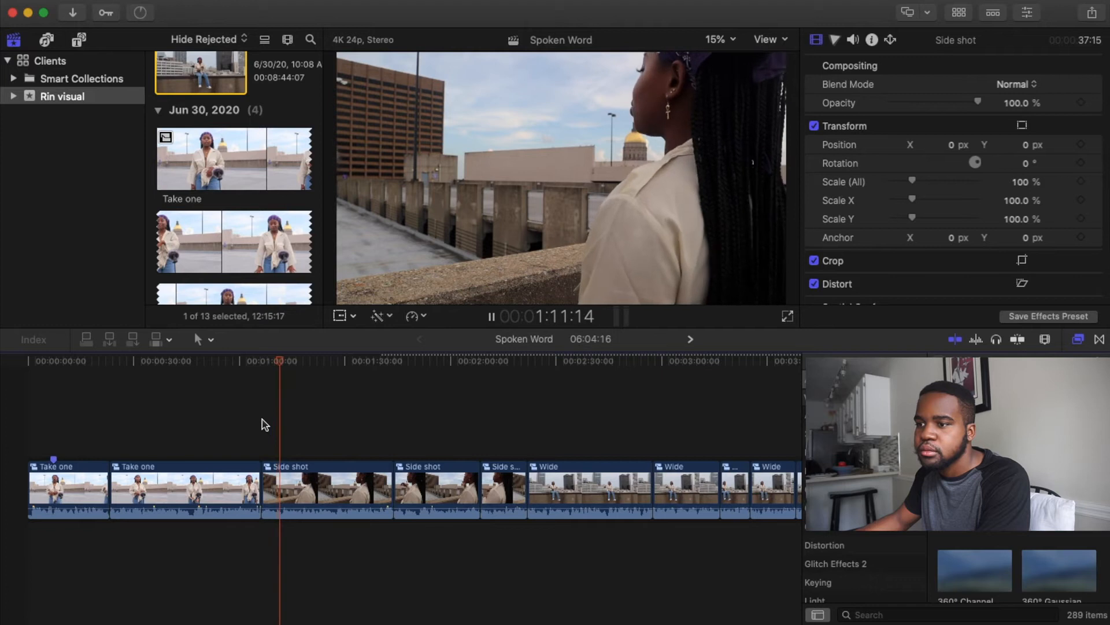
pyautogui.press('super+equal')
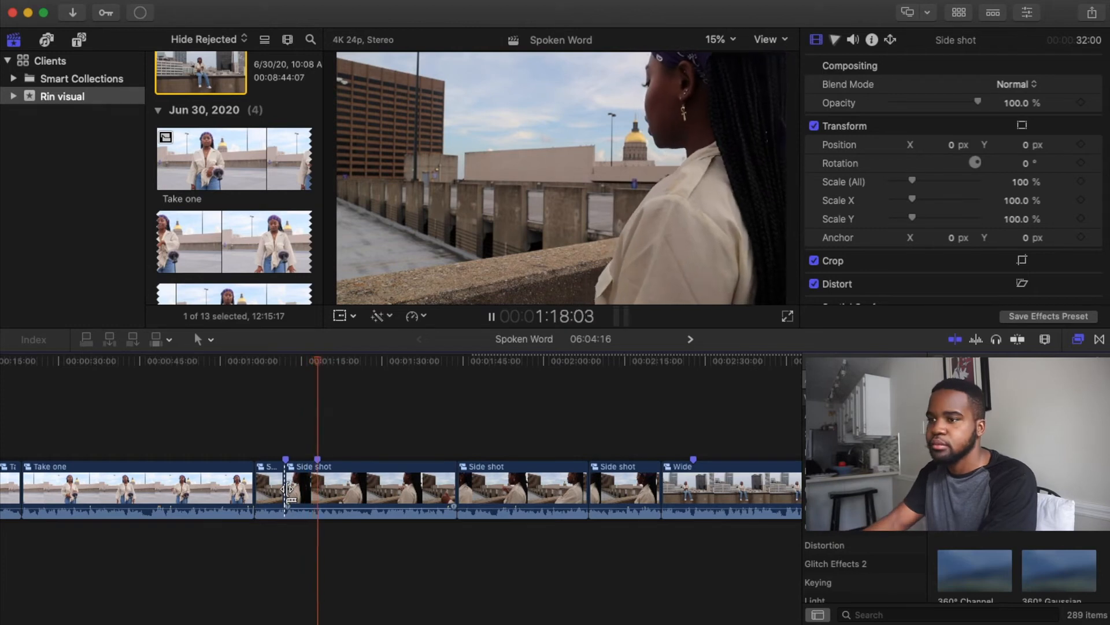
pyautogui.press('space')
pyautogui.press('m')
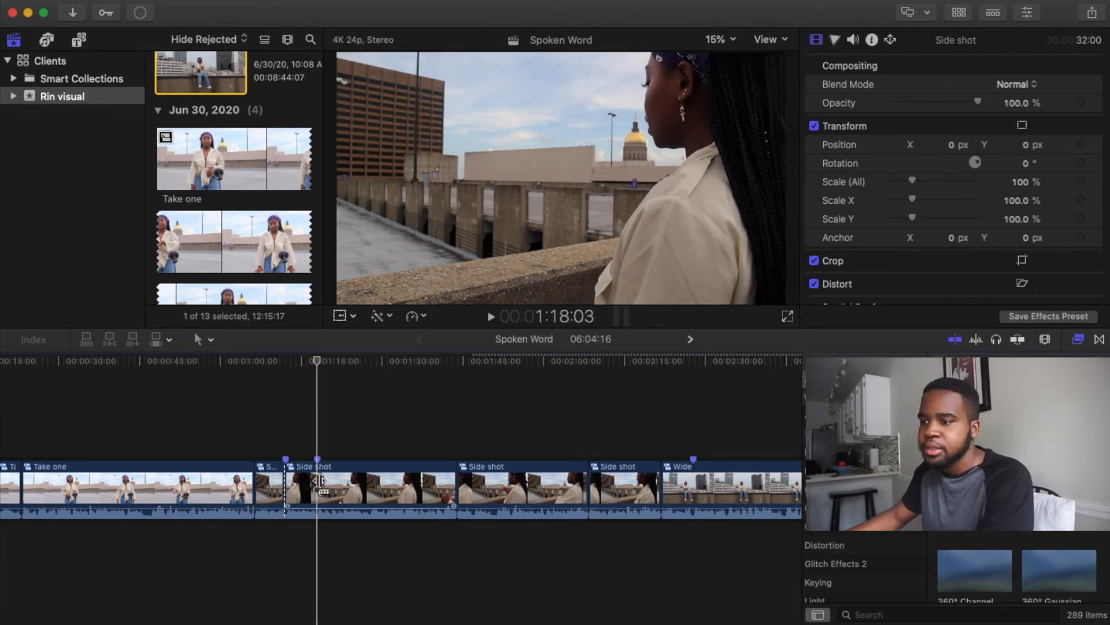
pyautogui.press('b')
pyautogui.click(320, 482)
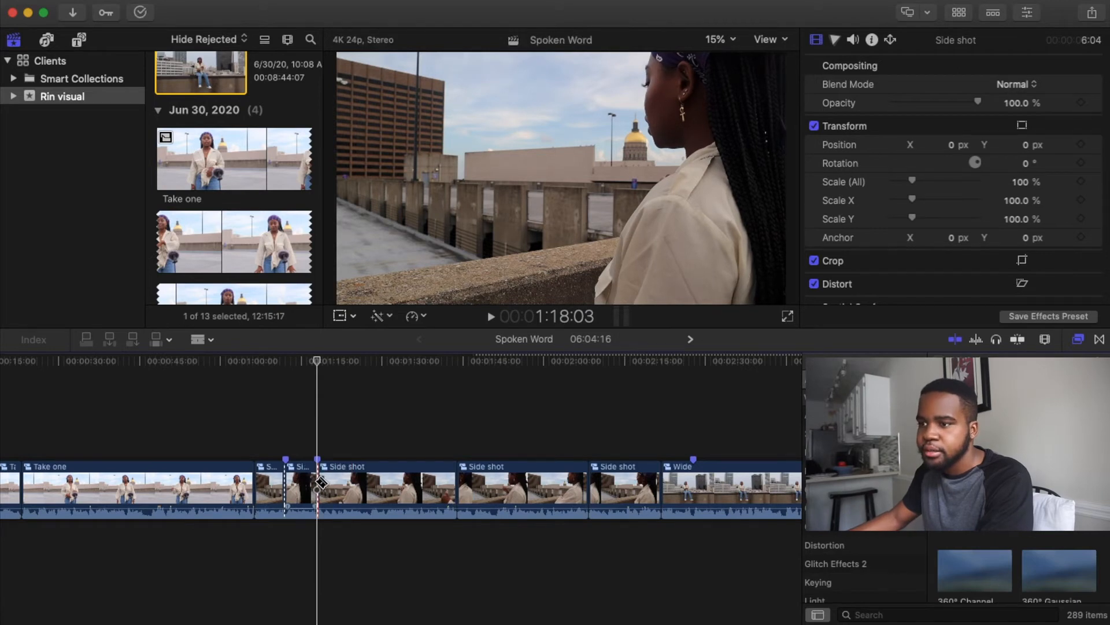
# - Play up to the marker in the first Take one clip and split the clip there at 7:08
pyautogui.press('a')
pyautogui.hscroll(-5, 64, 431)
pyautogui.press('space')
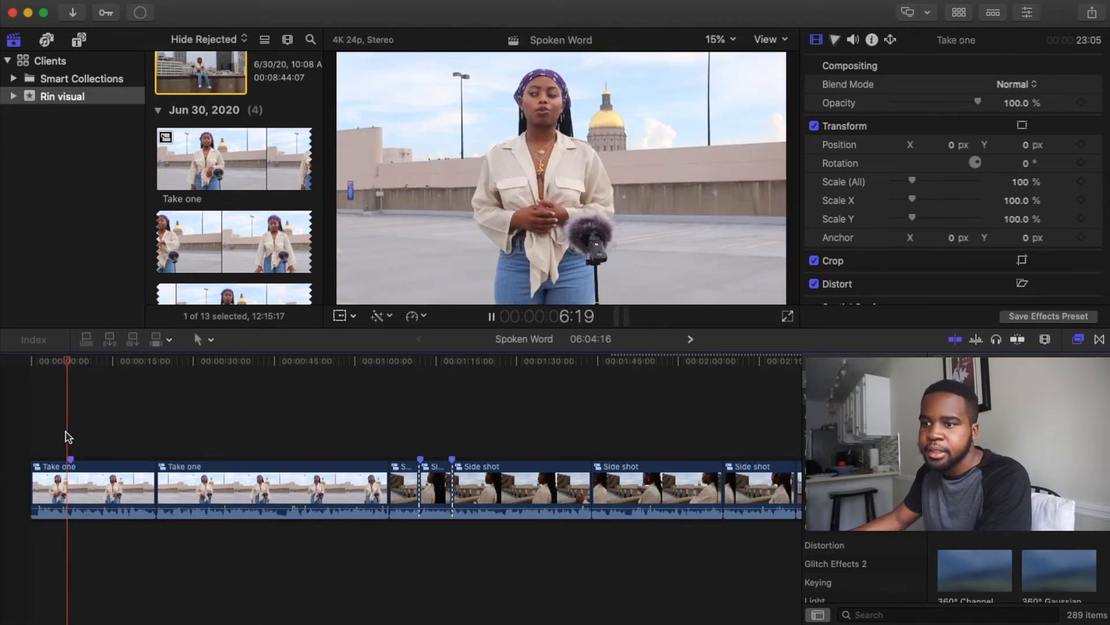
pyautogui.press('space')
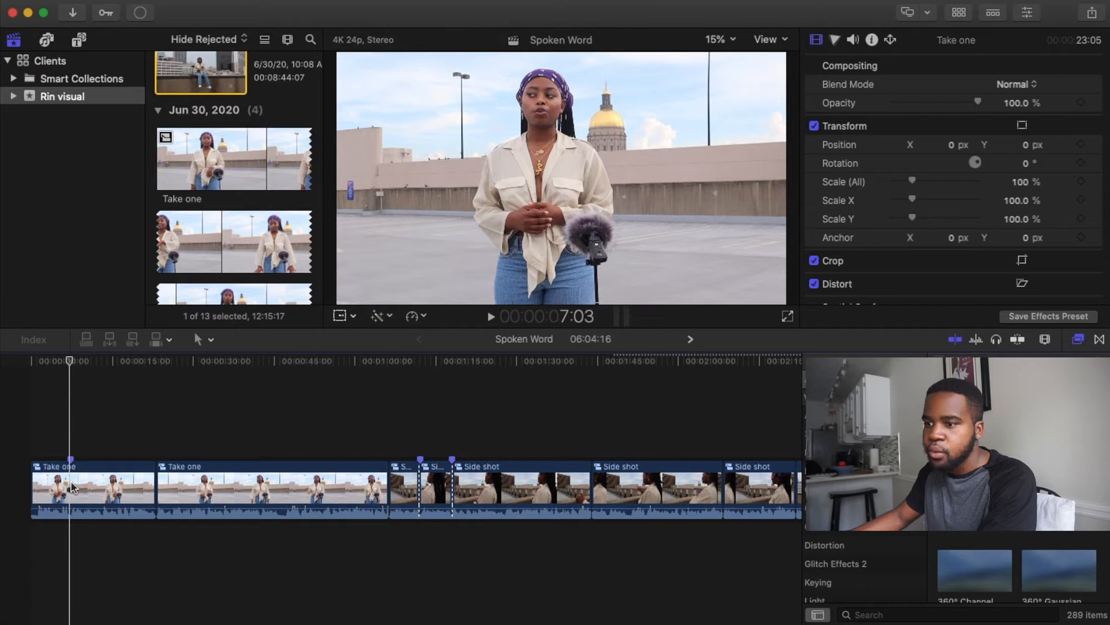
pyautogui.press('super+b')
# - Compare the marked Side shot passage with the same lines in Take one, and delete Take one's passage from 7:08 to 13:00
pyautogui.click(75, 362)
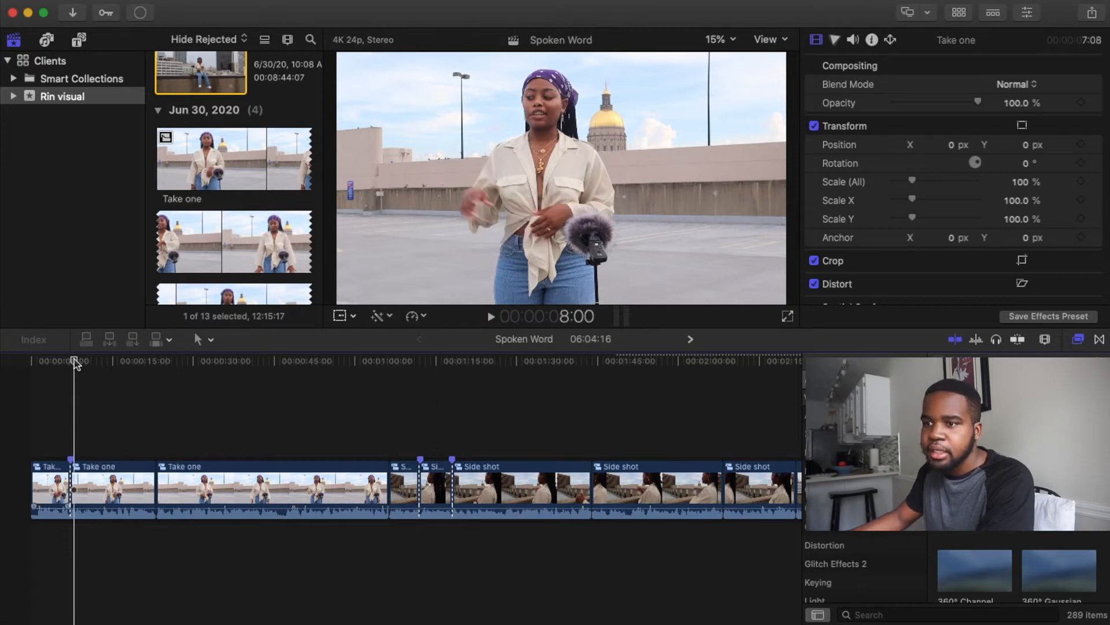
pyautogui.click(424, 417)
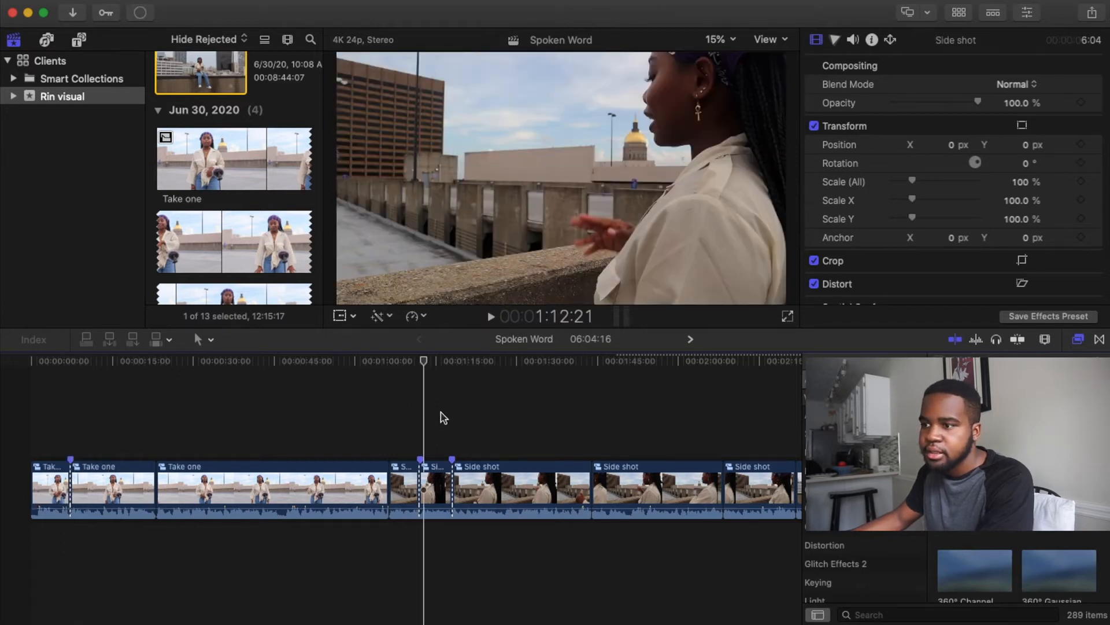
pyautogui.press('space')
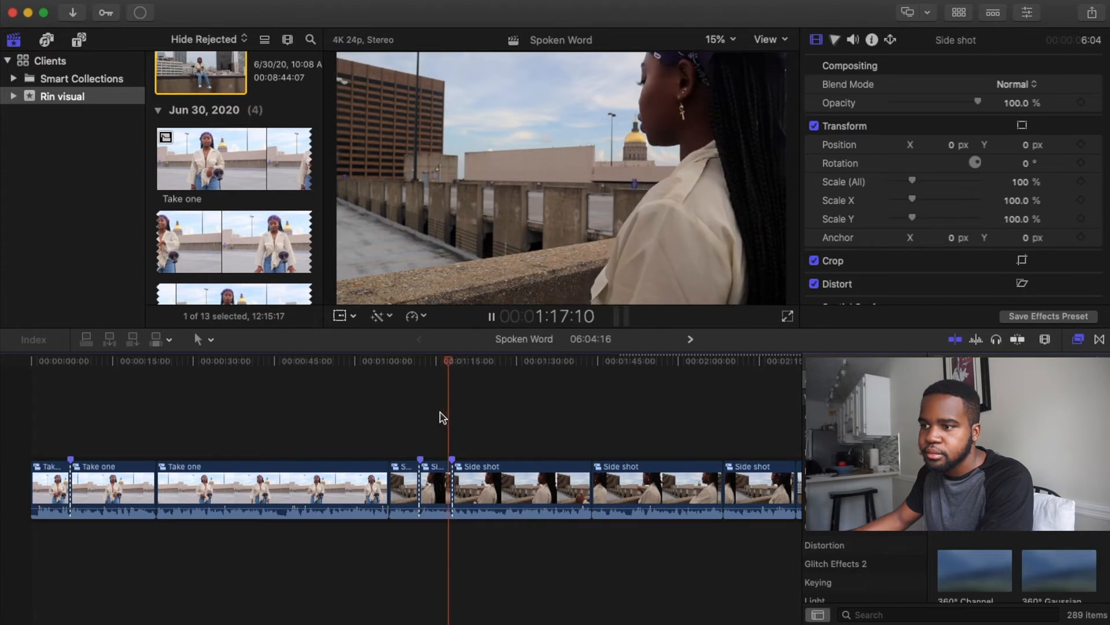
pyautogui.press('space')
pyautogui.click(79, 425)
pyautogui.press('space')
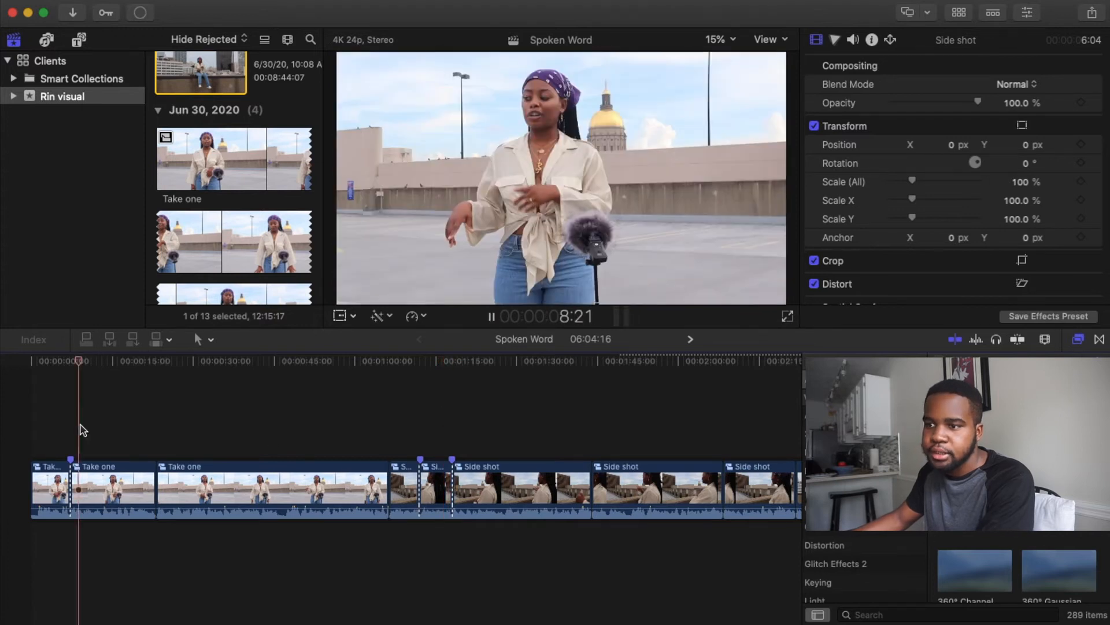
pyautogui.click(88, 481)
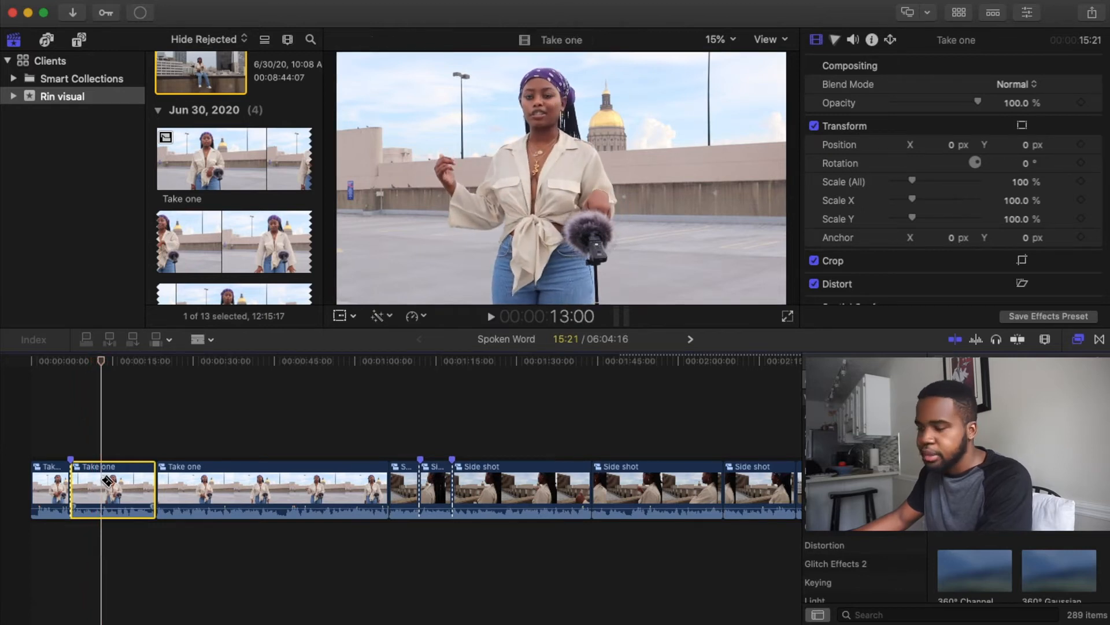
pyautogui.press('super+b')
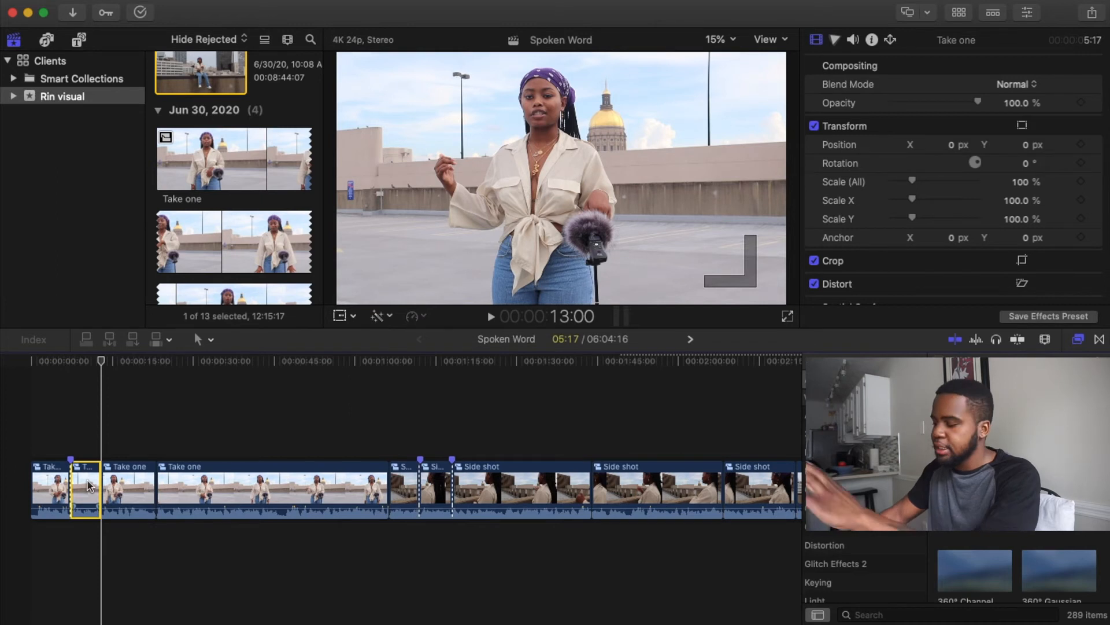
pyautogui.press('Delete')
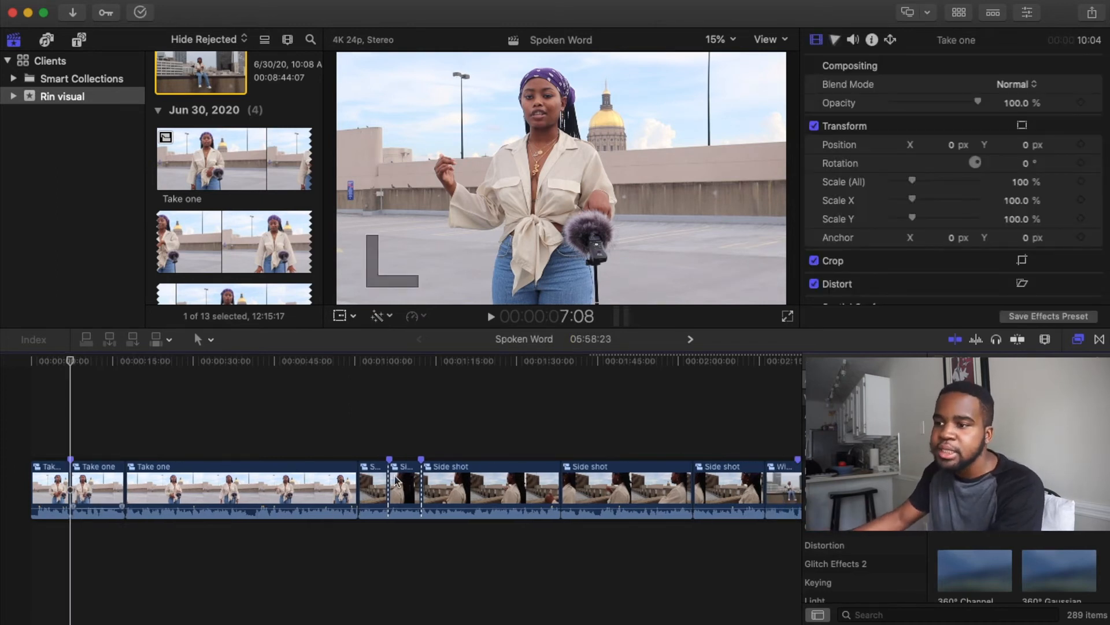
# - Move the short marked Side shot segment into the Take one cut at 7:08, and play the sequence from the start to check it
pyautogui.moveTo(395, 480); pyautogui.dragTo(67, 486)
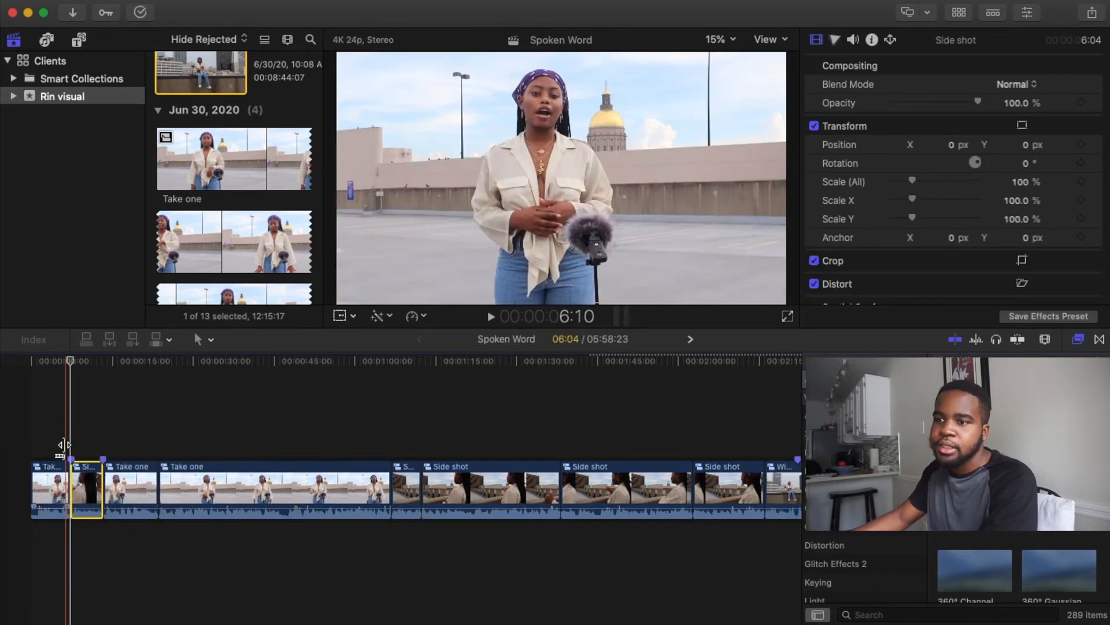
pyautogui.click(37, 435)
pyautogui.press('space')
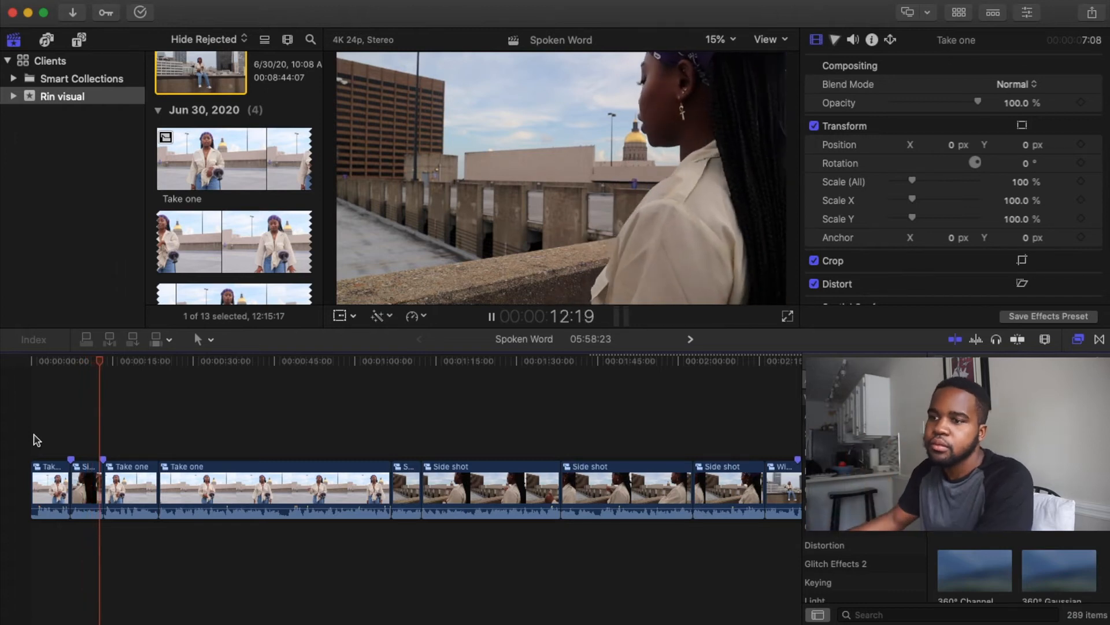
pyautogui.press('space')
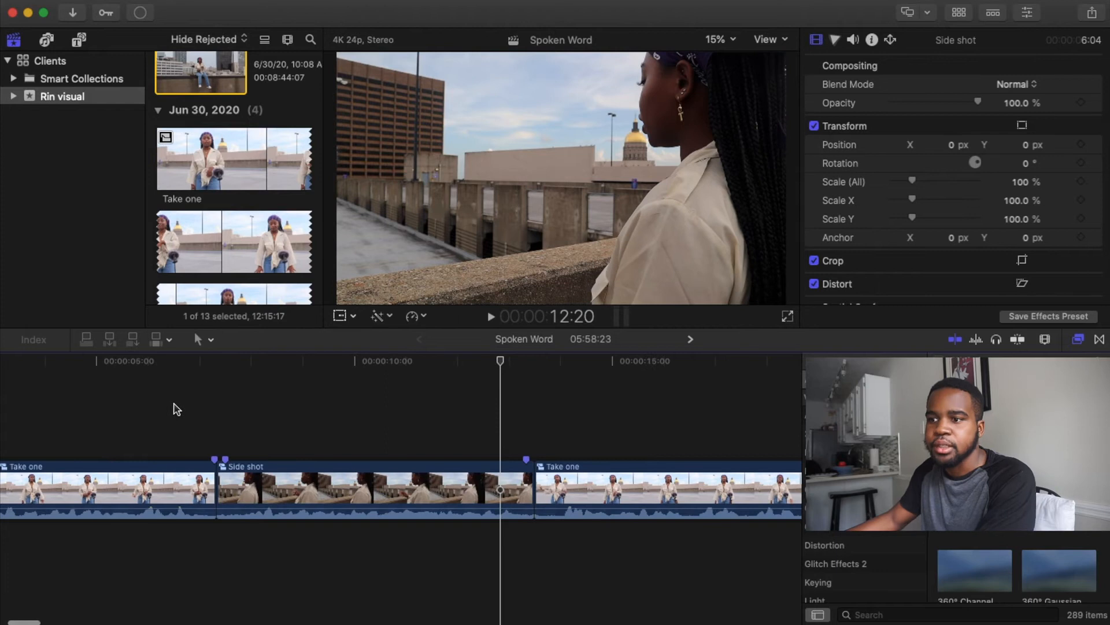
# - Replay the edit from 6:12, trim the start of the Take one segment following the Side shot to 14:00, and review the cut
pyautogui.click(173, 409)
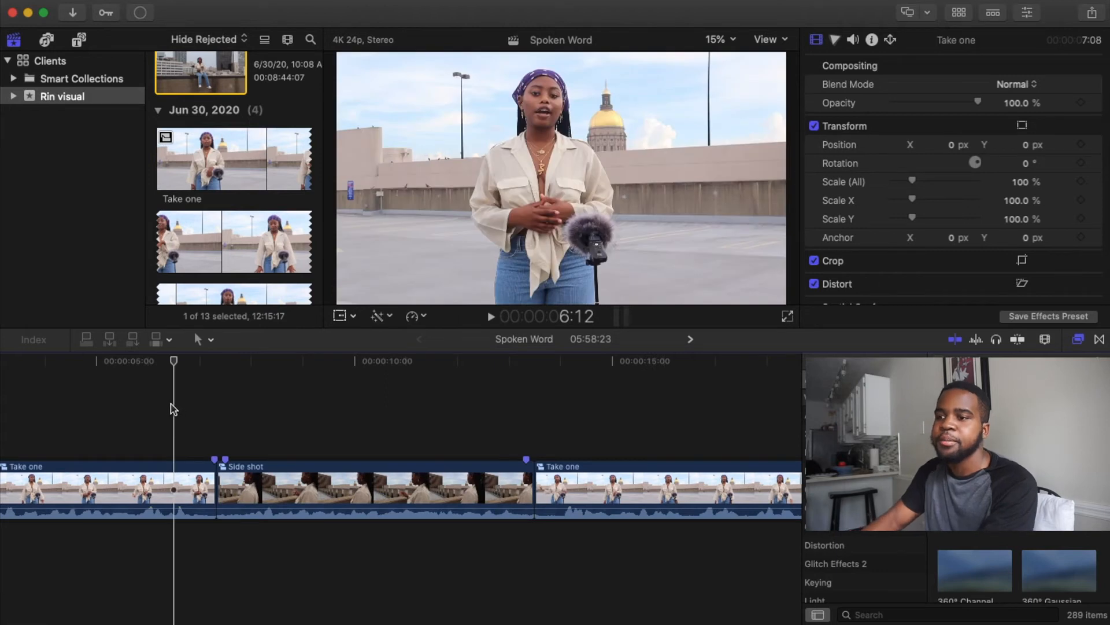
pyautogui.press('space')
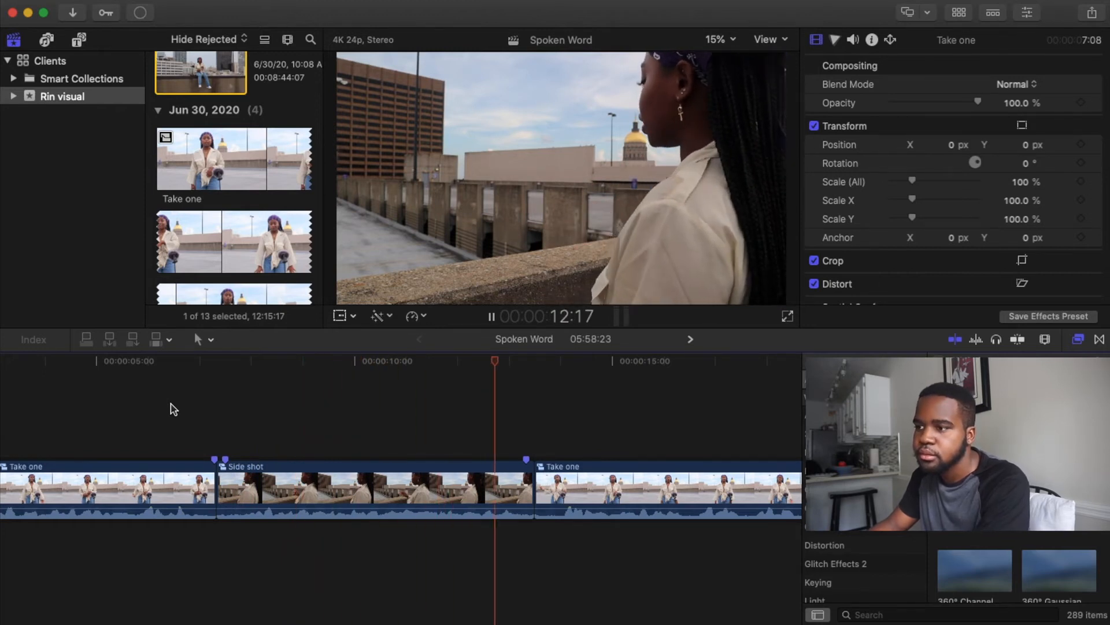
pyautogui.press('space')
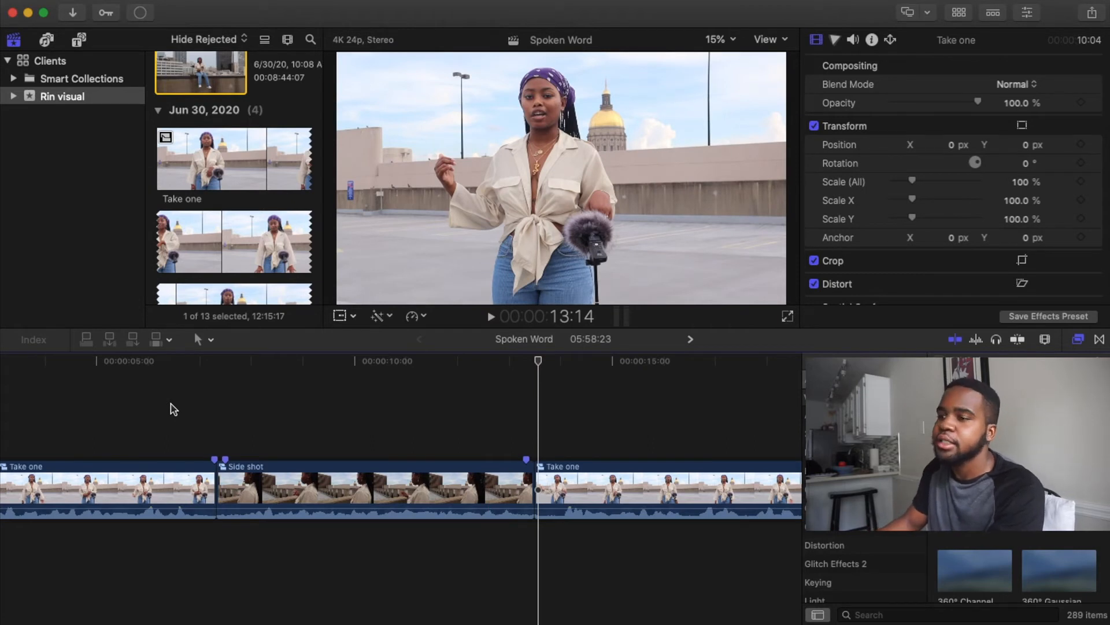
pyautogui.press('l')
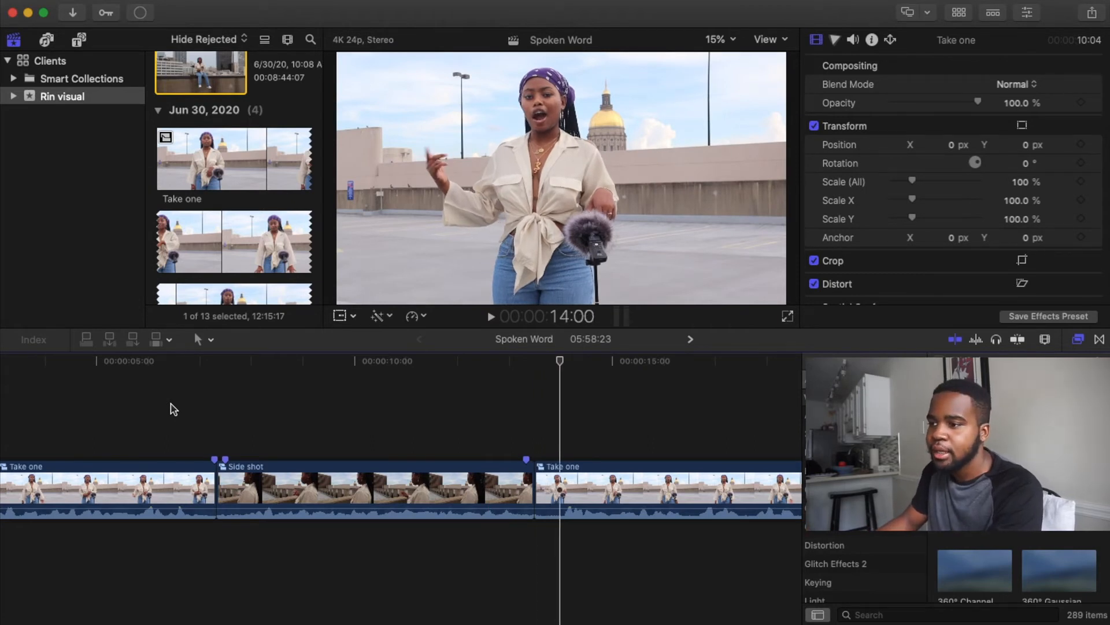
pyautogui.hotkey('alt', '[')
pyautogui.click(454, 411)
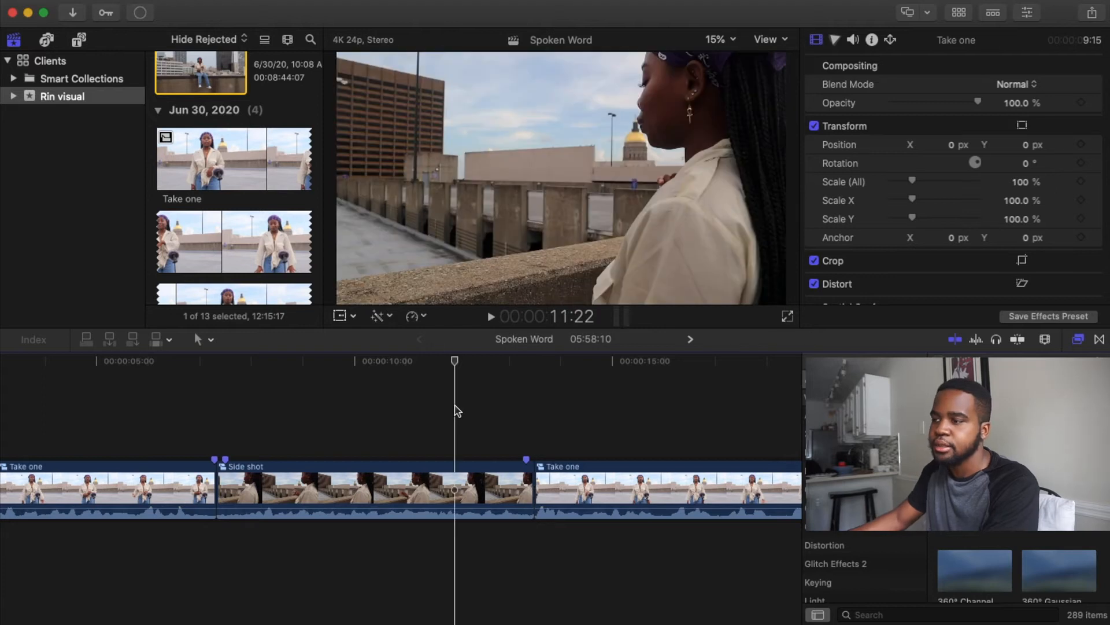
pyautogui.press('space')
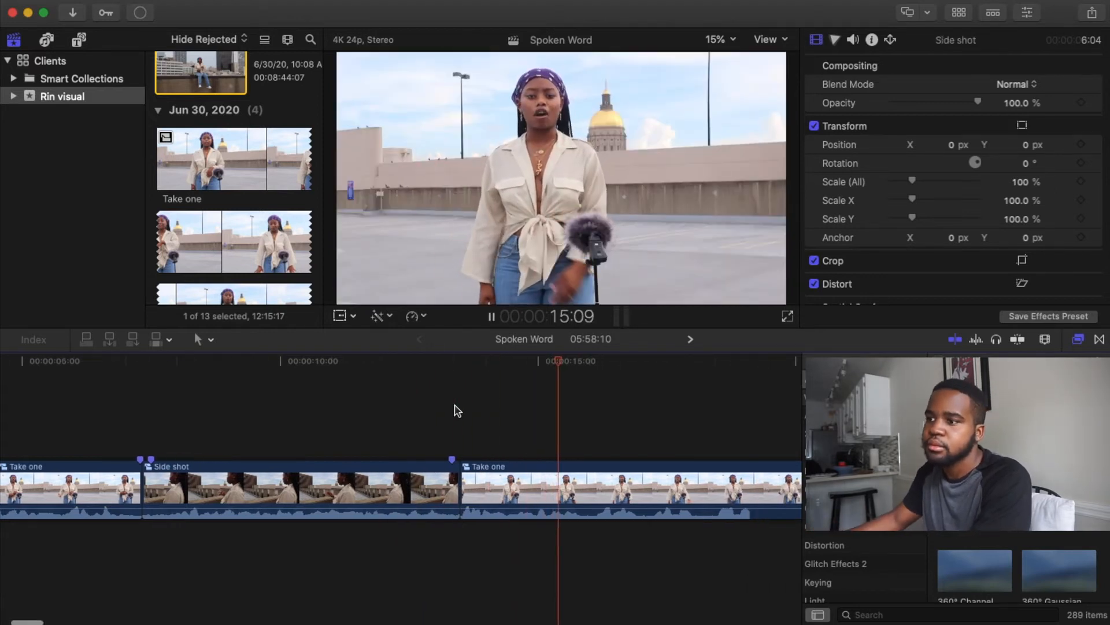
# - Listen on from 15:09 in the Take one segment and split it around the following phrases, at 17:02 and 18:07
pyautogui.press('space')
pyautogui.click(454, 411)
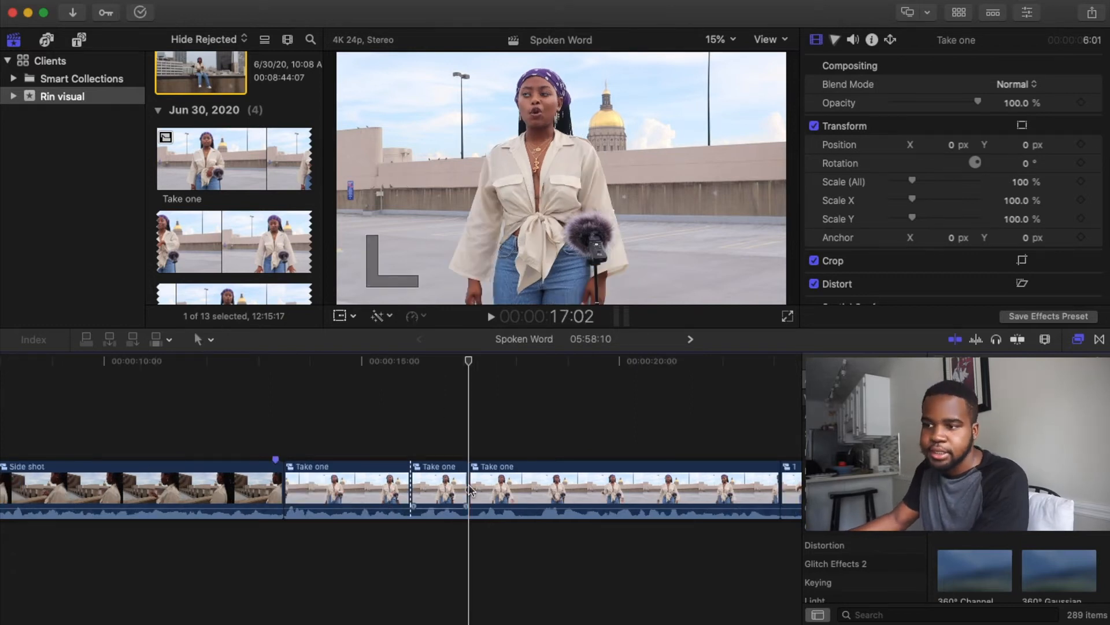
pyautogui.hscroll(3, 469, 490)
pyautogui.press('space')
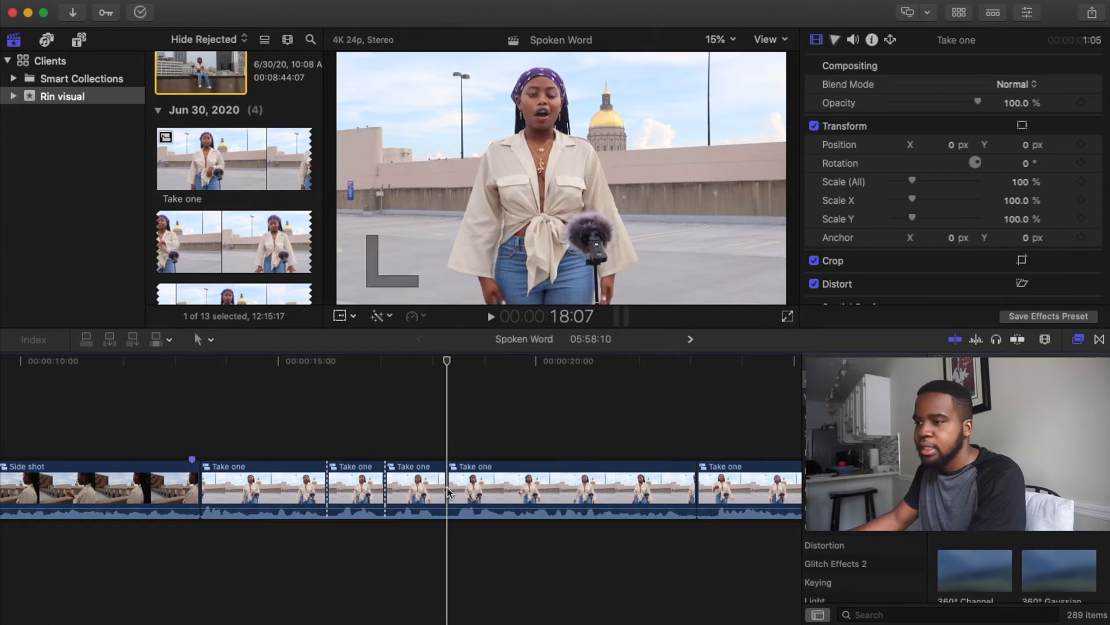
# - Find the matching phrase in the Side shot clip around 1:14 and isolate it with a split before and after it
pyautogui.press('super+minus')
pyautogui.press('super+minus')
pyautogui.press('super+minus')
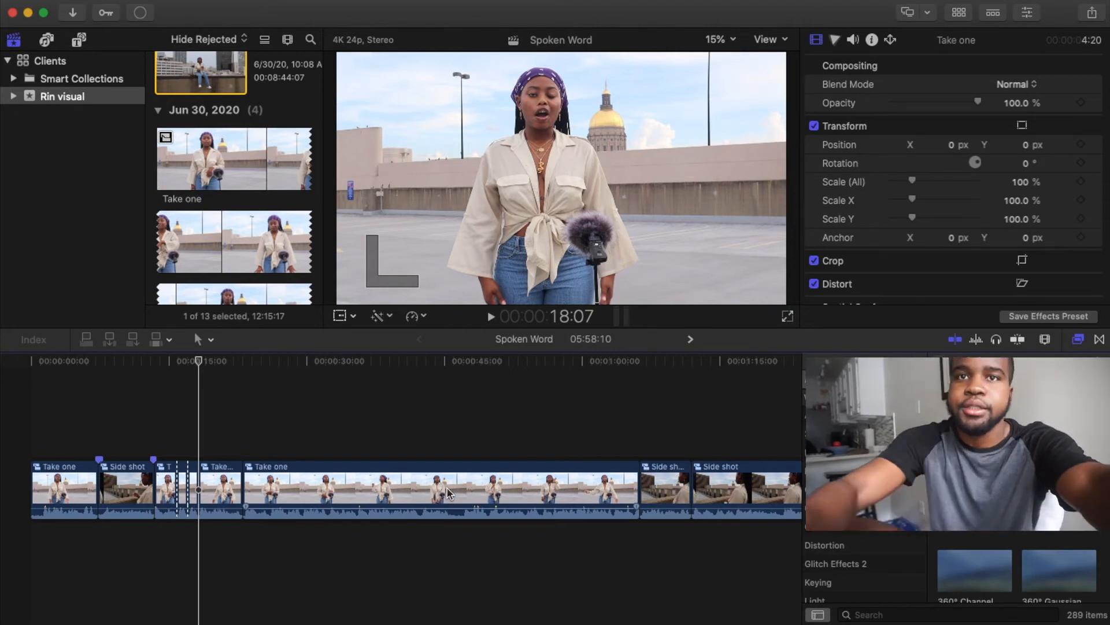
pyautogui.hscroll(5, 619, 442)
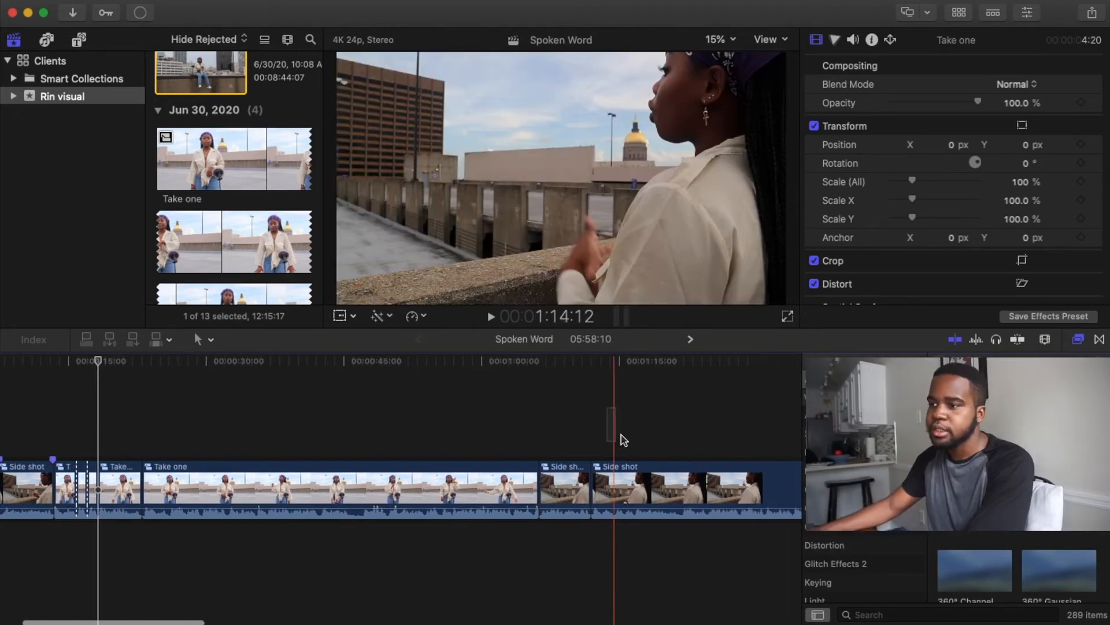
pyautogui.click(556, 433)
pyautogui.press('space')
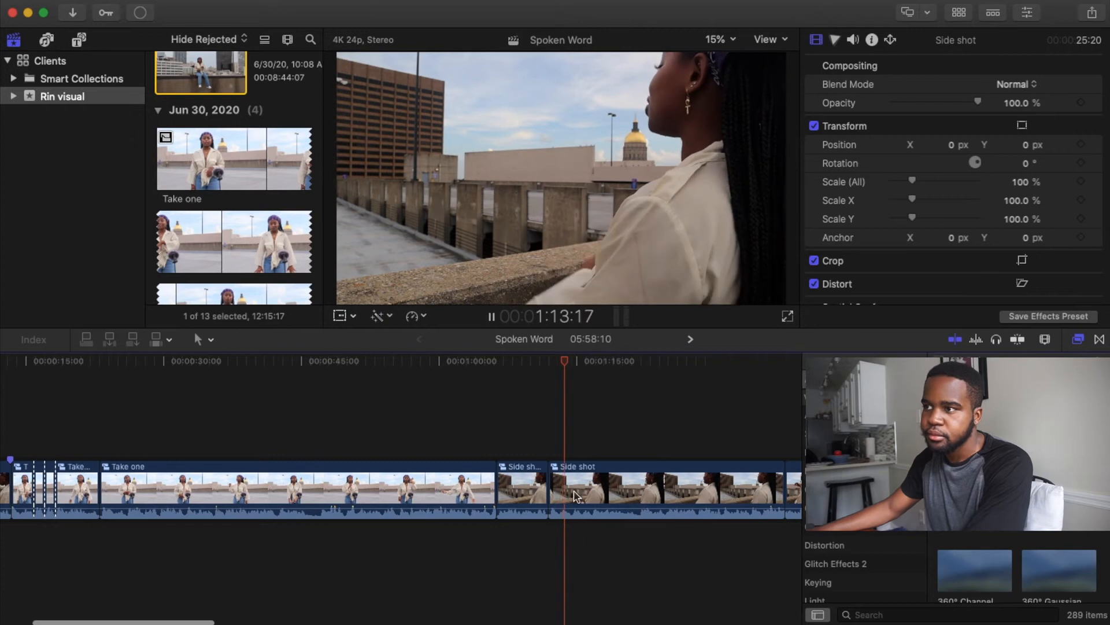
pyautogui.press('space')
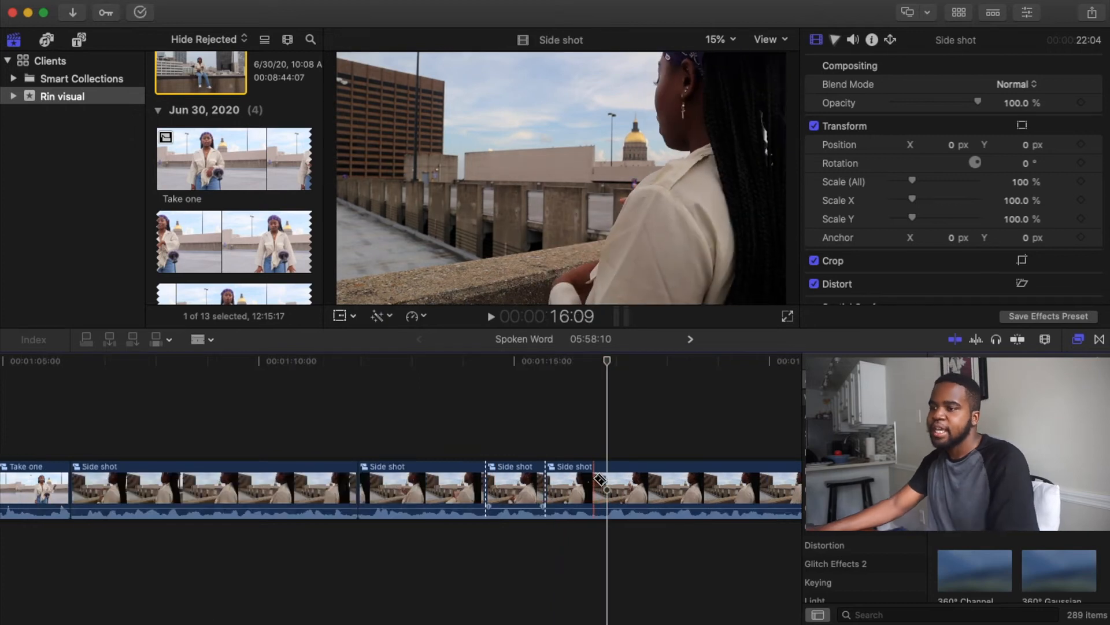
# - Find the same phrase in the Wide clip and split the clip at 2:31:15 to isolate a segment 1:01 long
pyautogui.press('super+minus')
pyautogui.press('super+minus')
pyautogui.press('super+minus')
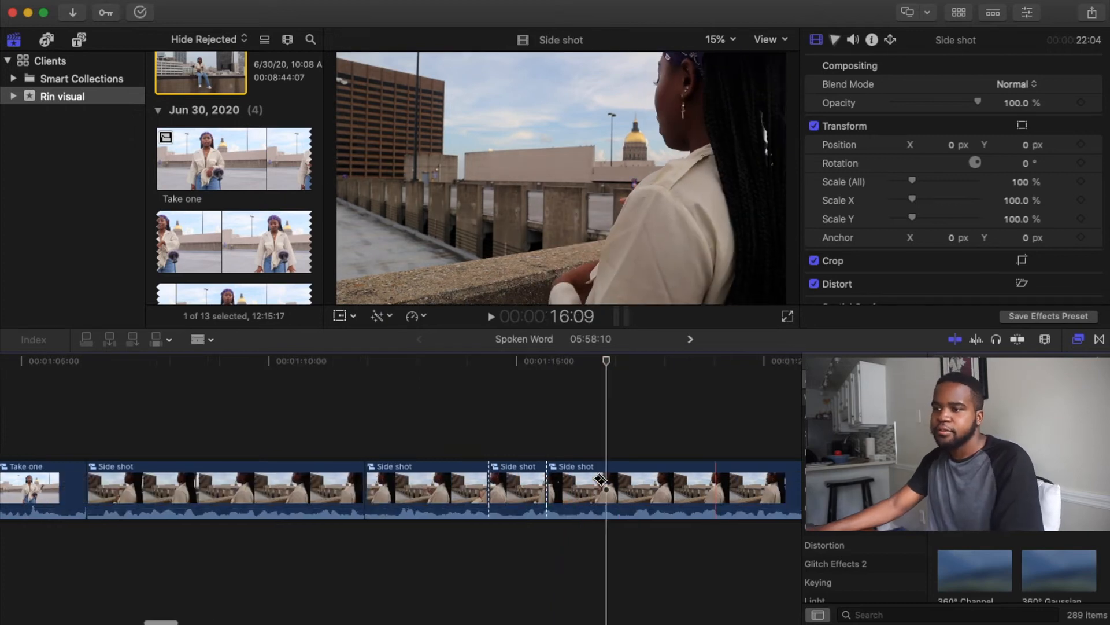
pyautogui.press('a')
pyautogui.press('space')
pyautogui.press('super+equal')
pyautogui.press('super+equal')
pyautogui.press('super+equal')
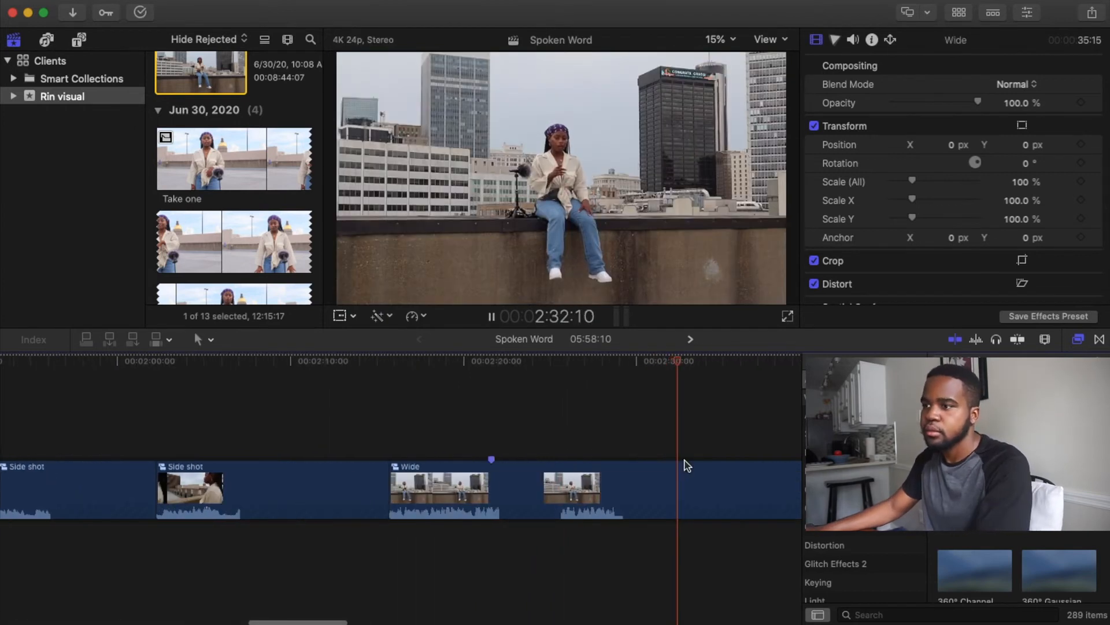
pyautogui.press('space')
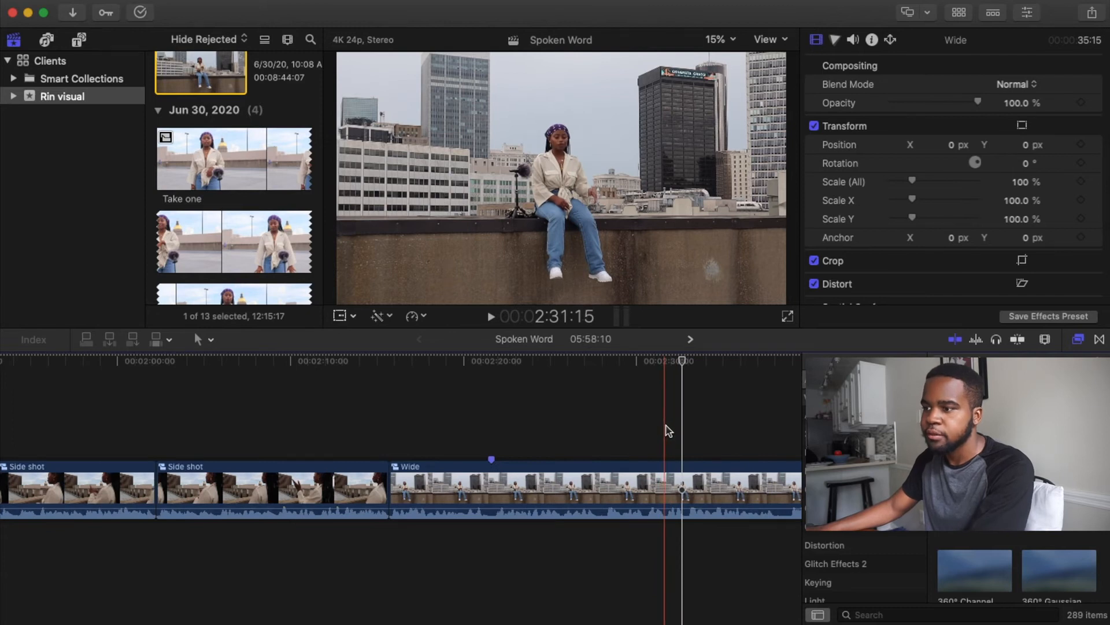
pyautogui.press('b')
pyautogui.click(665, 483)
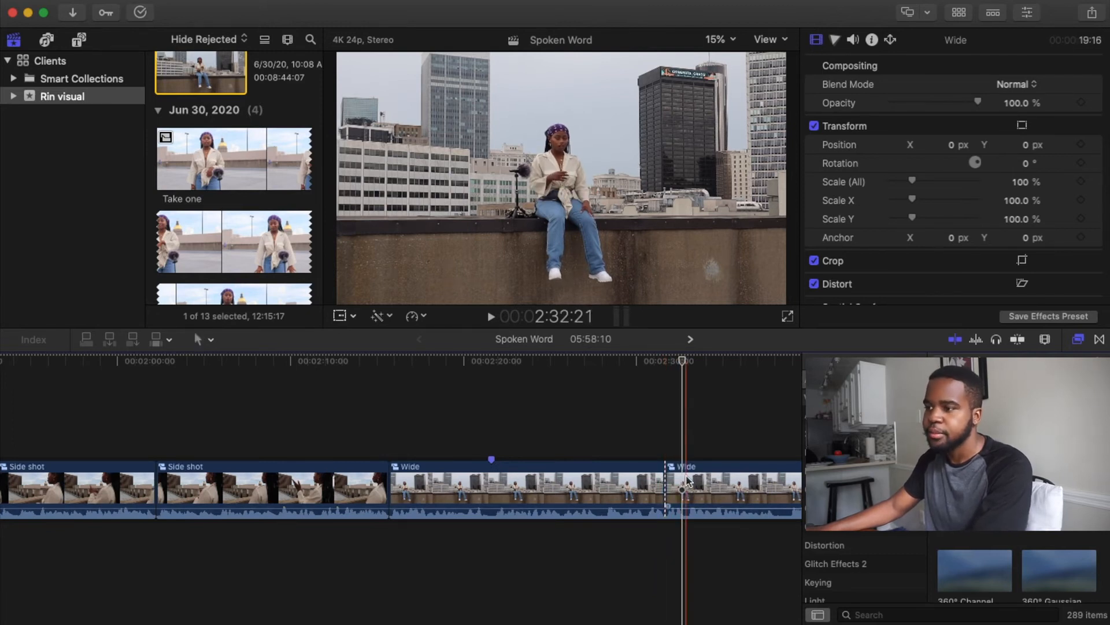
# - Find the same lines in the first Moving clip and play them from 4:17:12 to compare the performance
pyautogui.press('super+minus')
pyautogui.press('super+minus')
pyautogui.hscroll(15, 704, 479)
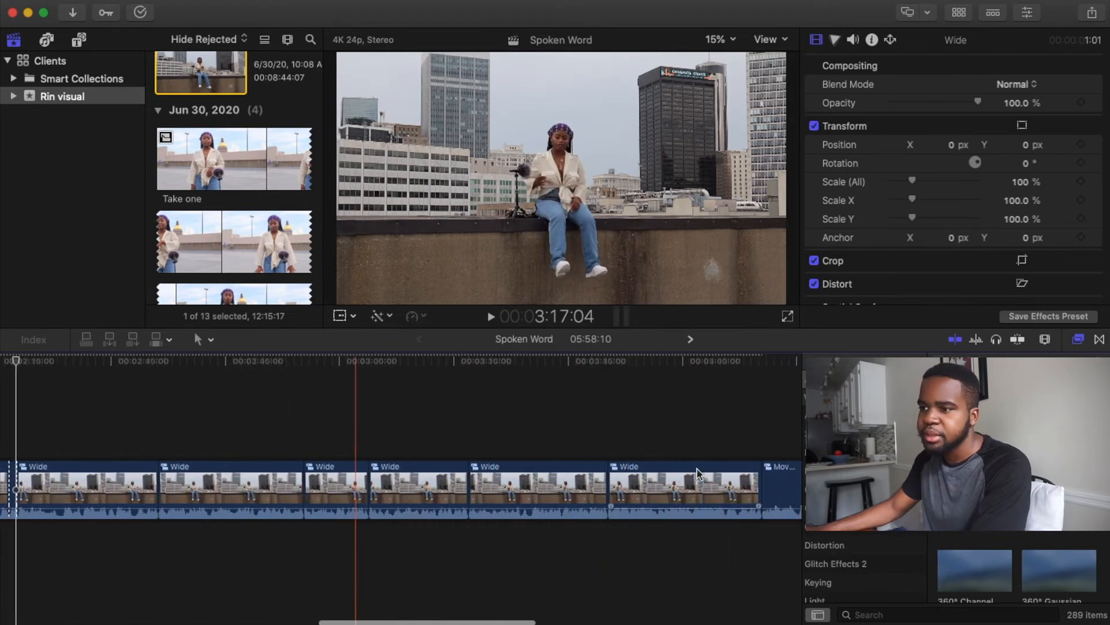
pyautogui.hscroll(3, 609, 475)
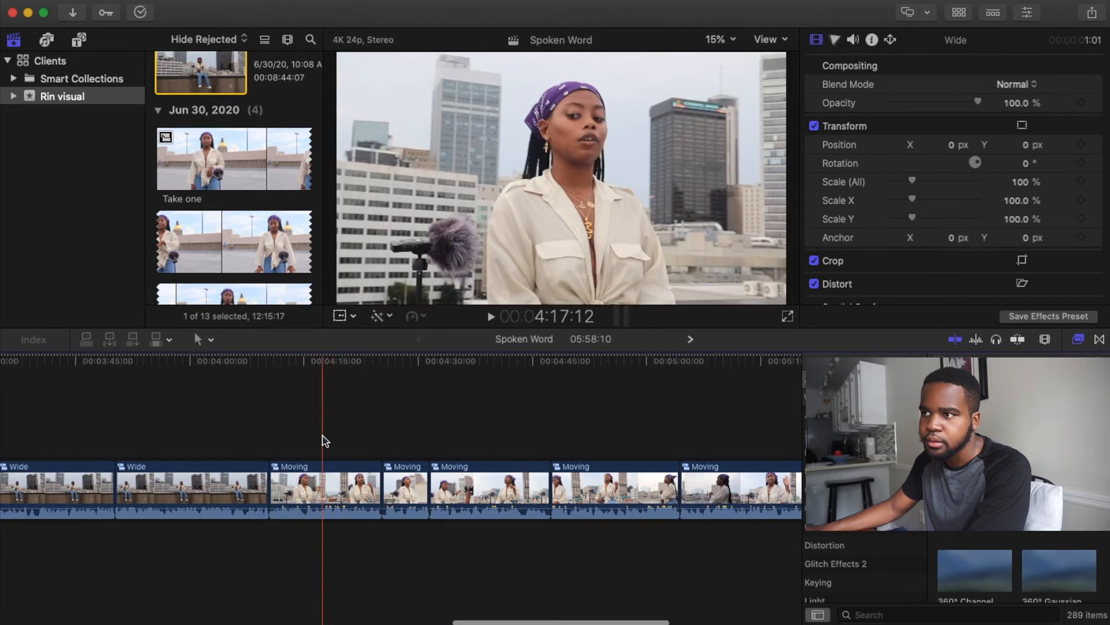
pyautogui.press('space')
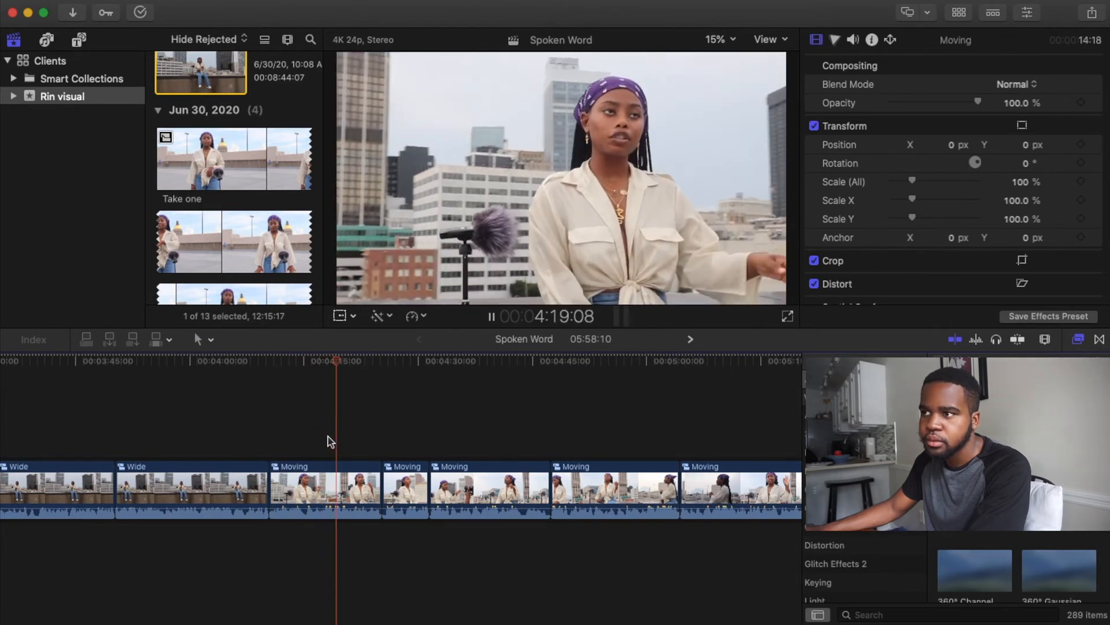
pyautogui.press('space')
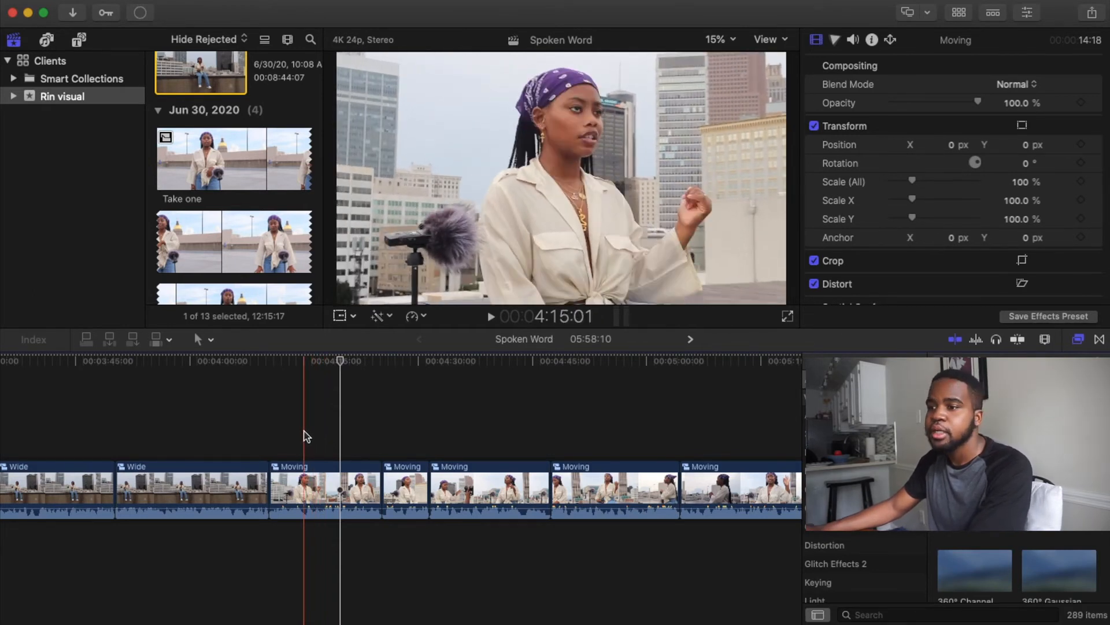
# - Place a 6:07 segment of the Moving clip at 18:07 in Take one, and delete the short Take one segments before and after it
pyautogui.hscroll(-3, 305, 437)
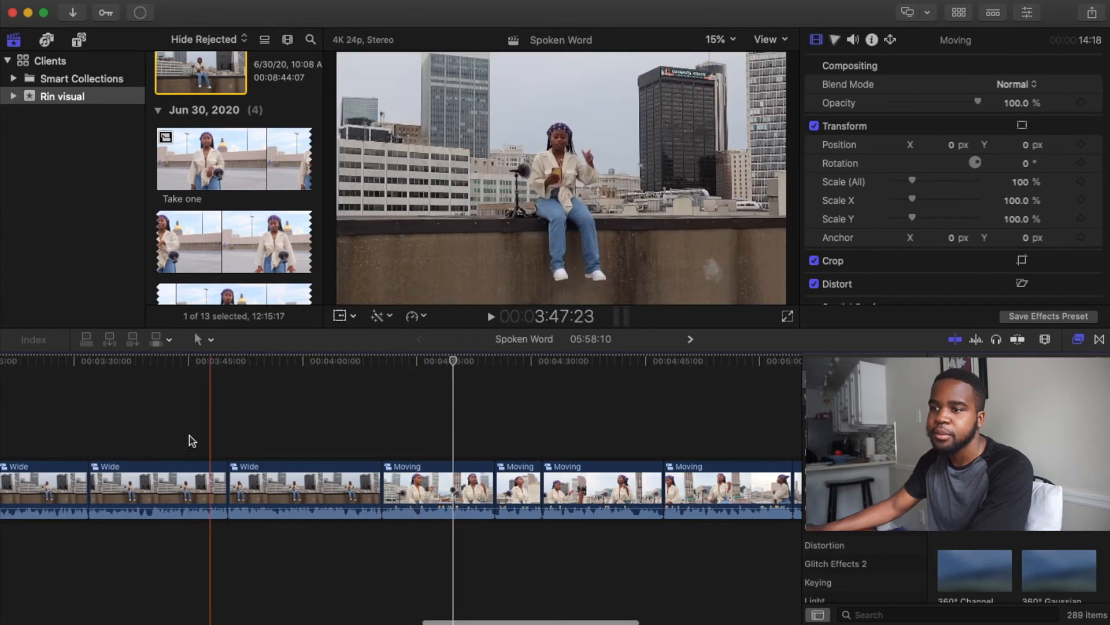
pyautogui.hscroll(-6, 355, 454)
pyautogui.hscroll(-15, 355, 454)
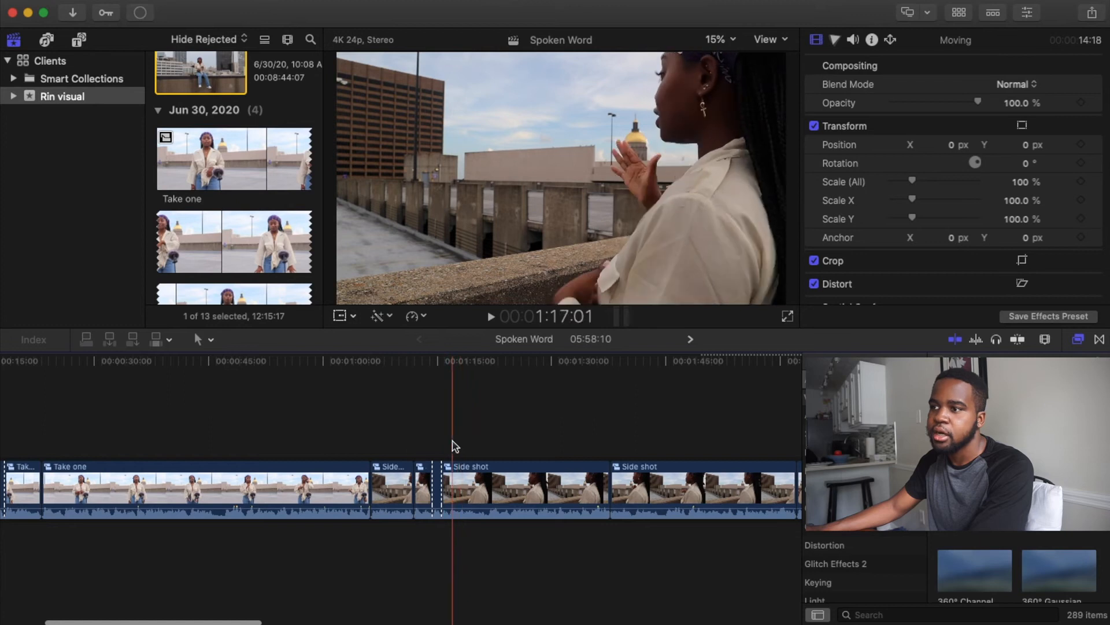
pyautogui.hscroll(10, 453, 445)
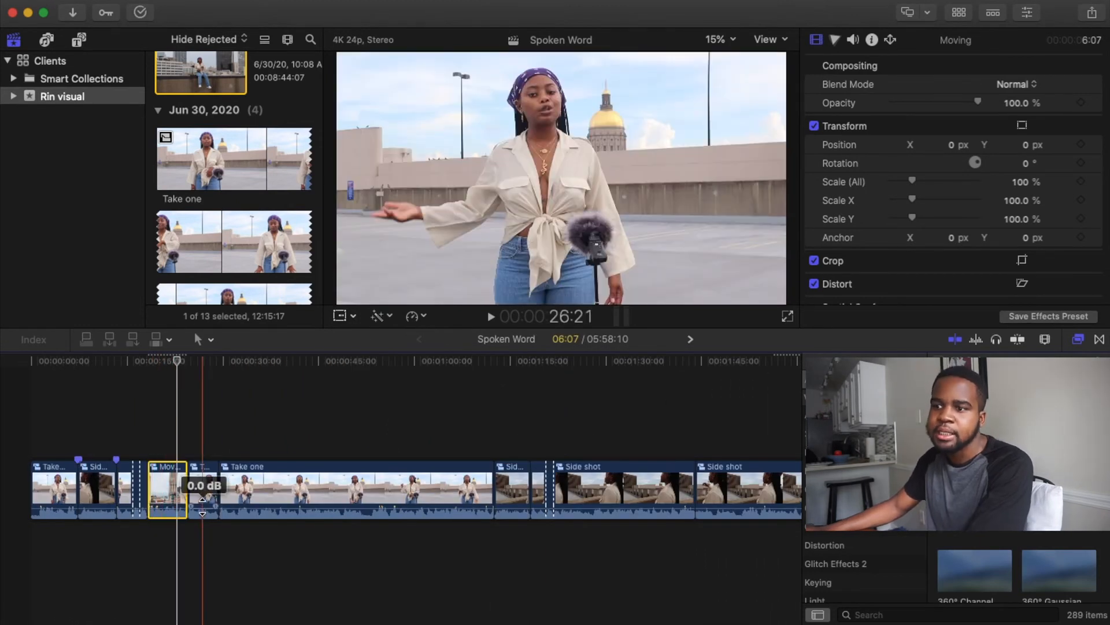
pyautogui.click(202, 483)
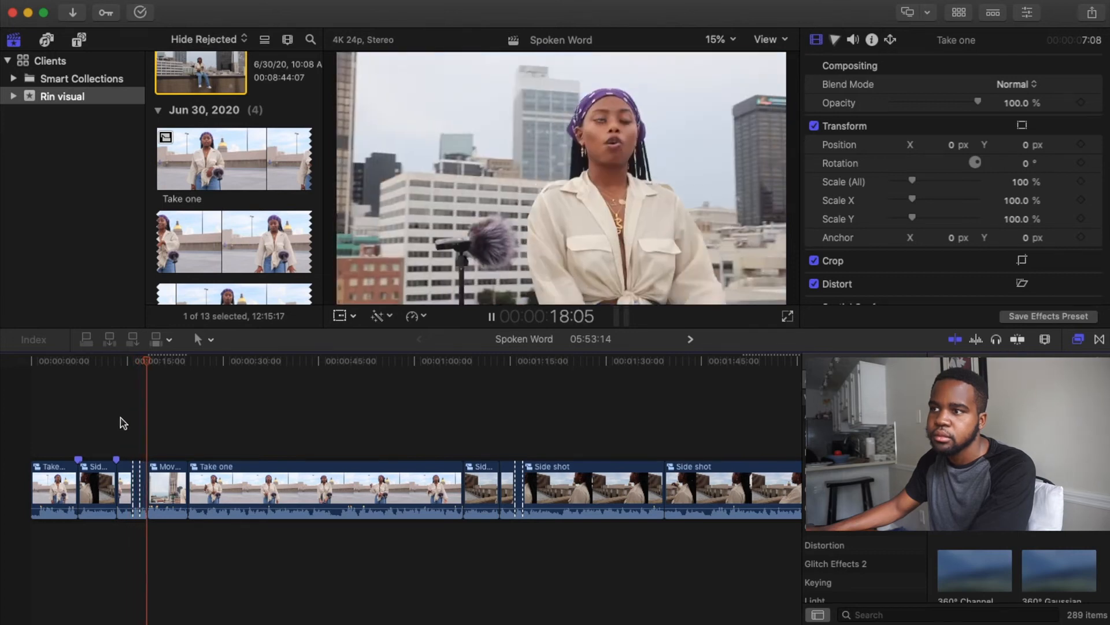
pyautogui.click(144, 480)
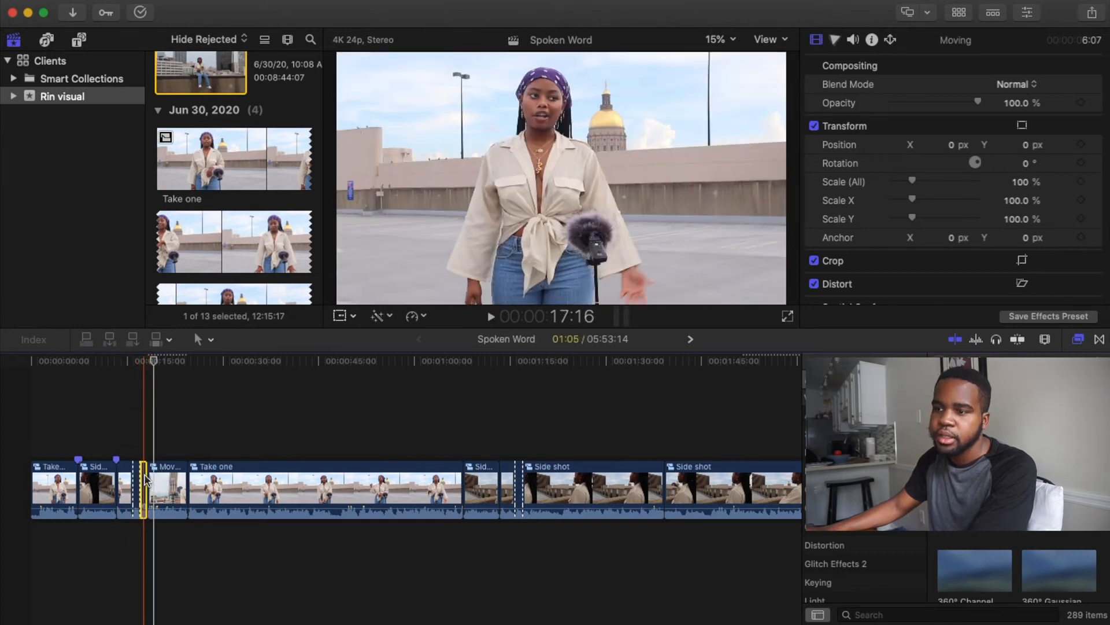
pyautogui.press('Delete')
# - Play the Wide clip around 2:30 to find the preceding phrase, and split the clip at 2:30:20
pyautogui.hscroll(10, 273, 474)
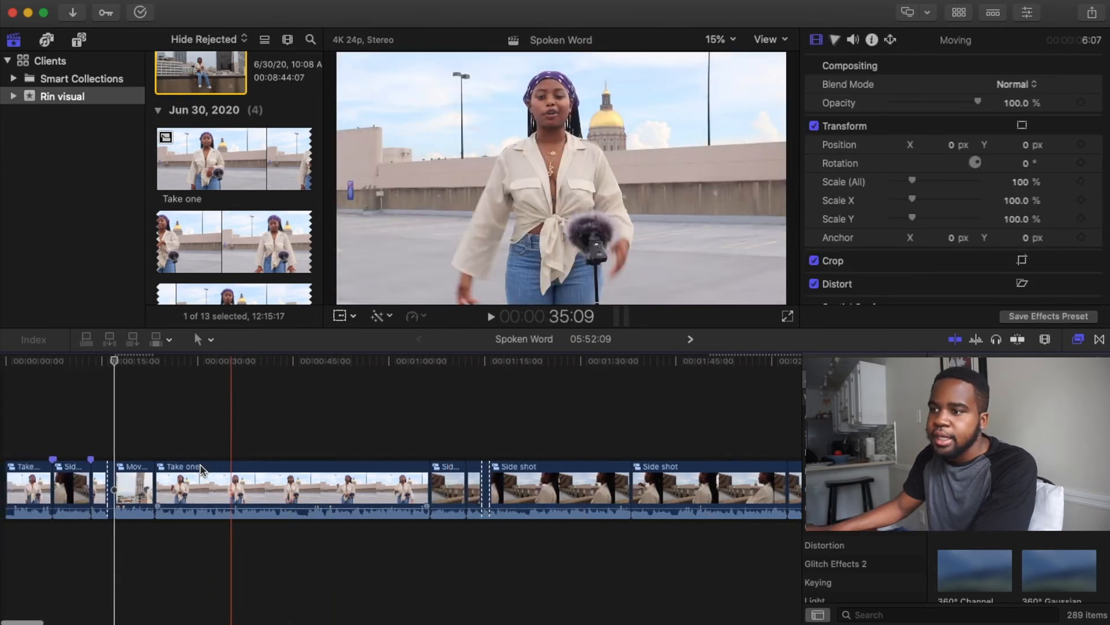
pyautogui.hscroll(5, 273, 473)
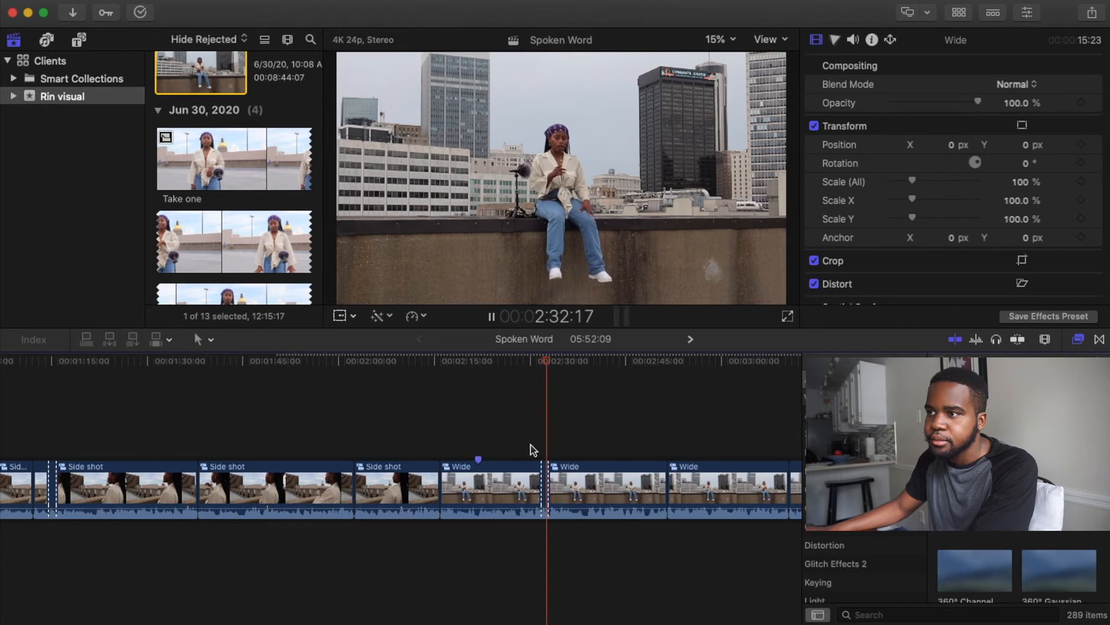
pyautogui.click(529, 449)
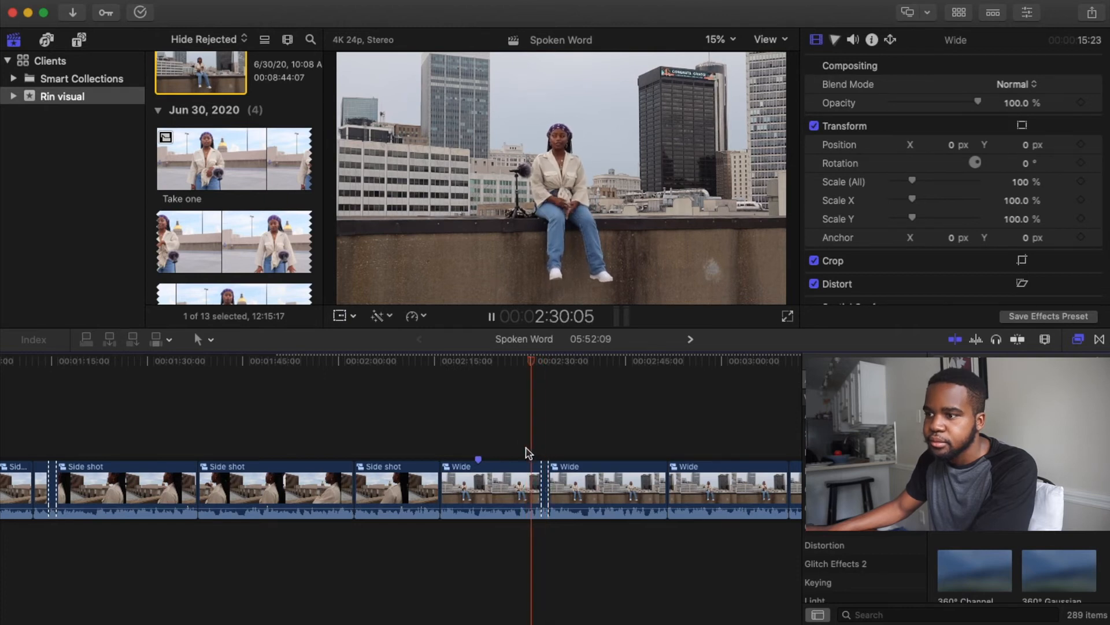
pyautogui.press('space')
pyautogui.press('super+equal')
pyautogui.press('super+equal')
pyautogui.press('super+equal')
pyautogui.press('super+equal')
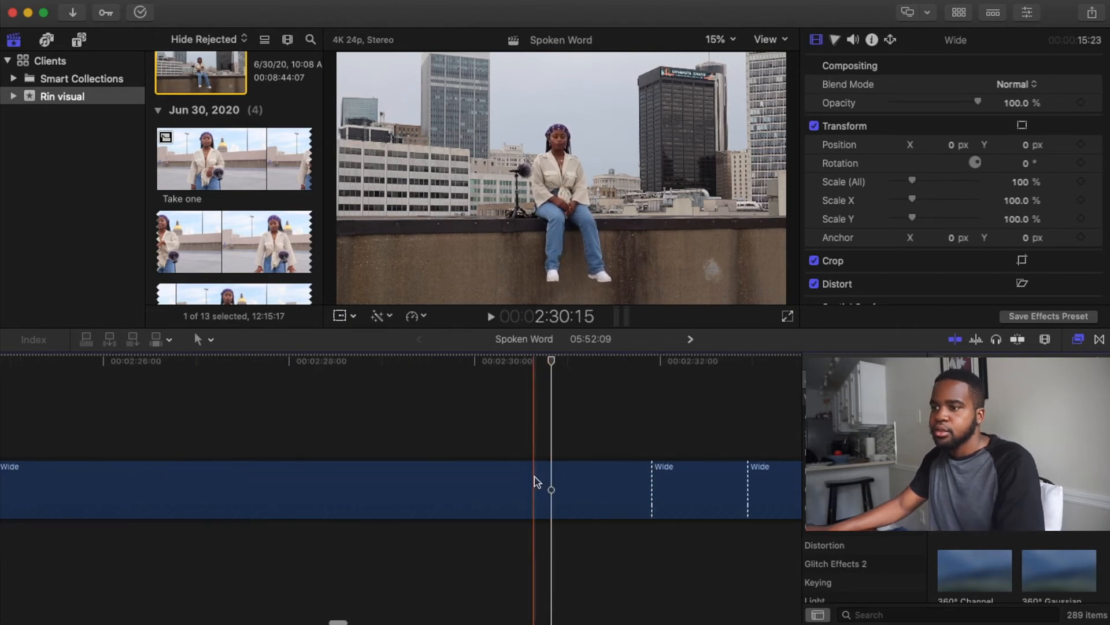
pyautogui.click(556, 477)
pyautogui.press('b')
pyautogui.click(554, 478)
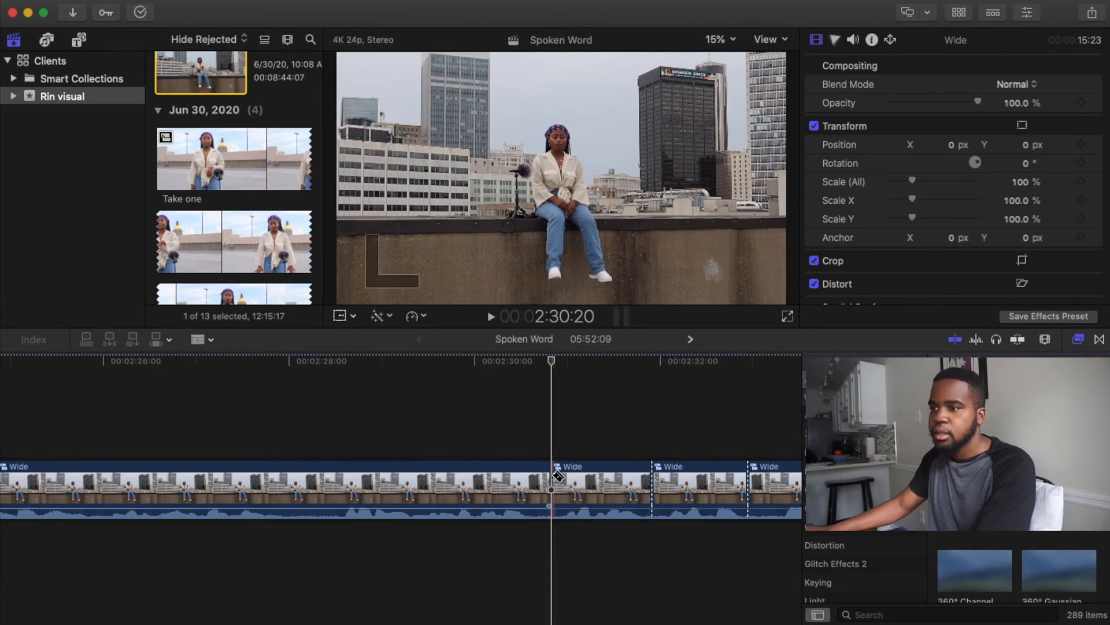
# - Move the 1:02 Wide segment directly before the inserted Moving segment, and delete the short Take one segment it replaces
pyautogui.press('a')
pyautogui.moveTo(576, 486); pyautogui.dragTo(737, 415)
pyautogui.hscroll(8, 661, 418)
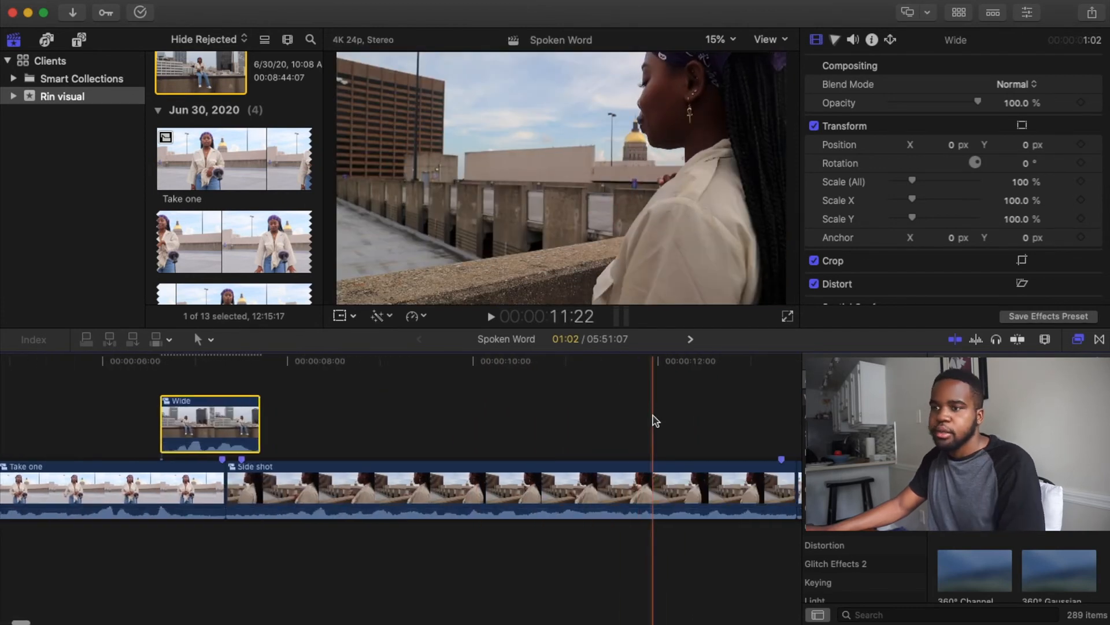
pyautogui.press('super+minus')
pyautogui.press('super+minus')
pyautogui.press('super+minus')
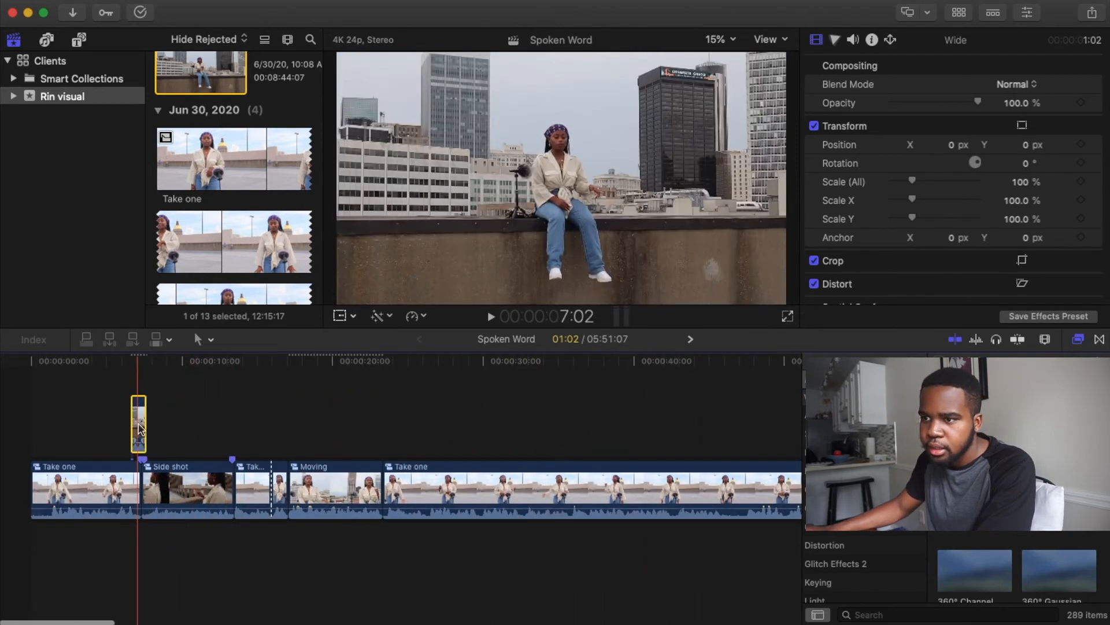
pyautogui.moveTo(140, 431); pyautogui.dragTo(280, 483)
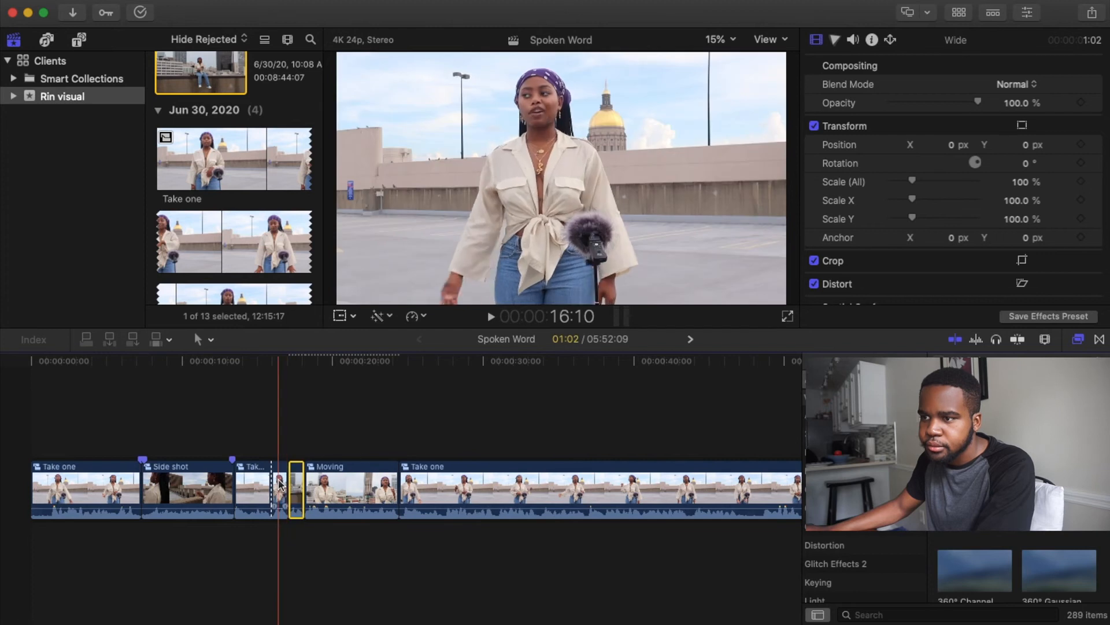
pyautogui.press('Delete')
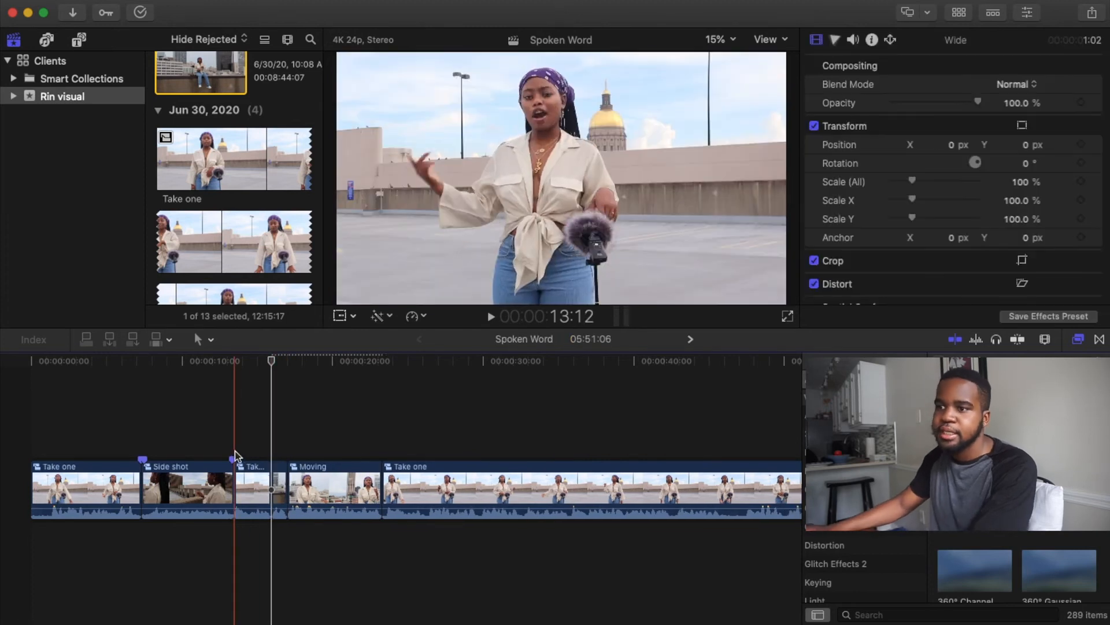
# - Replay the cuts from Take one through the Wide segment into Moving, starting at 13:12 and again at 15:08
pyautogui.press('space')
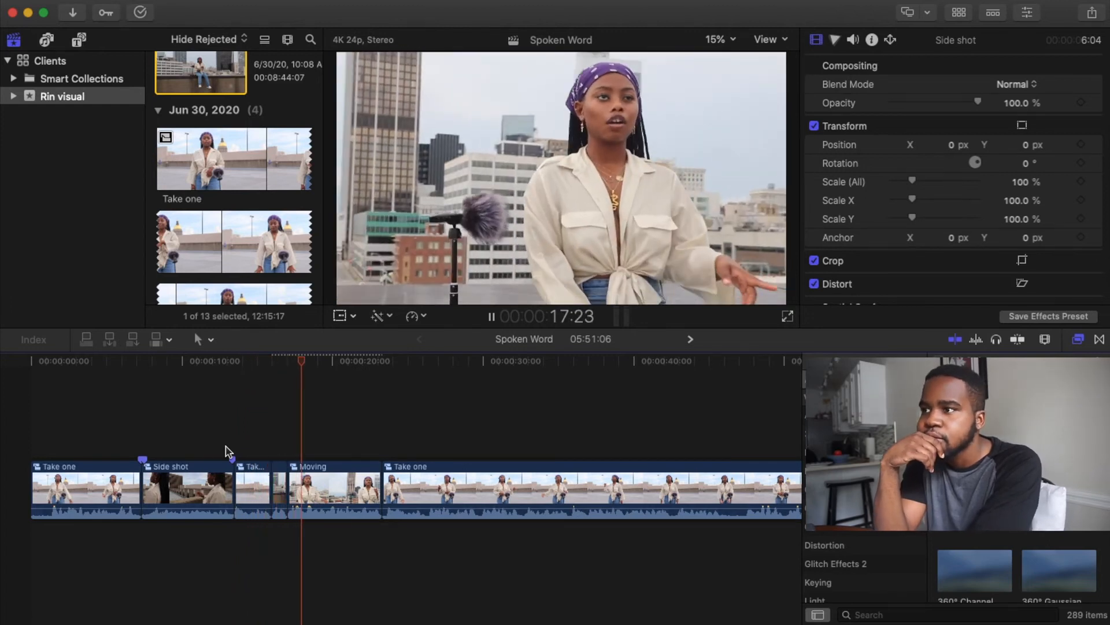
pyautogui.press('space')
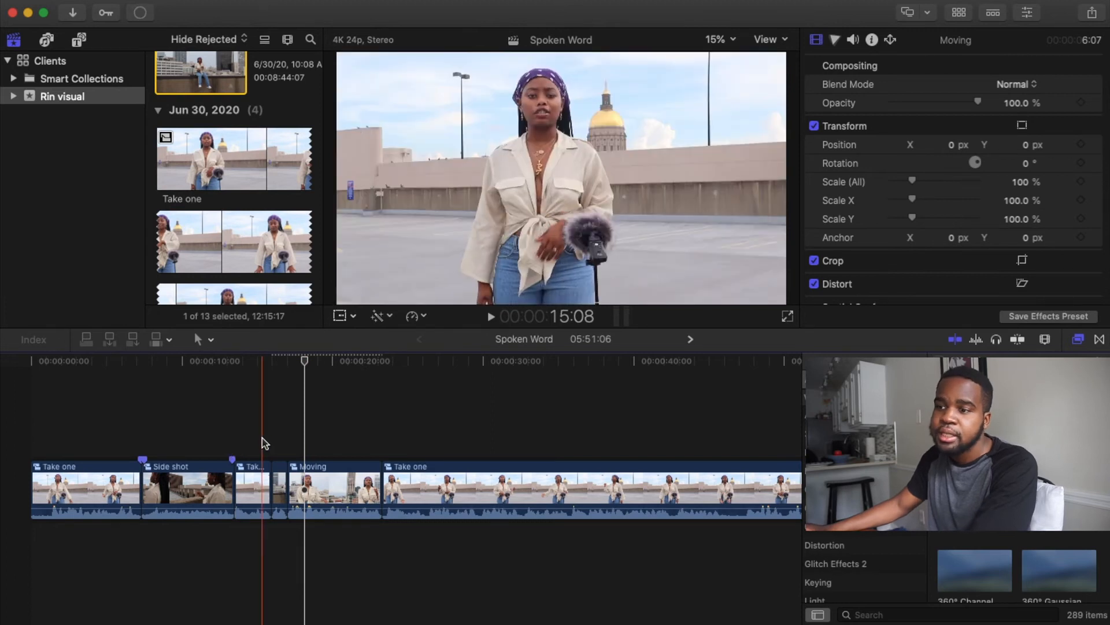
pyautogui.press('space')
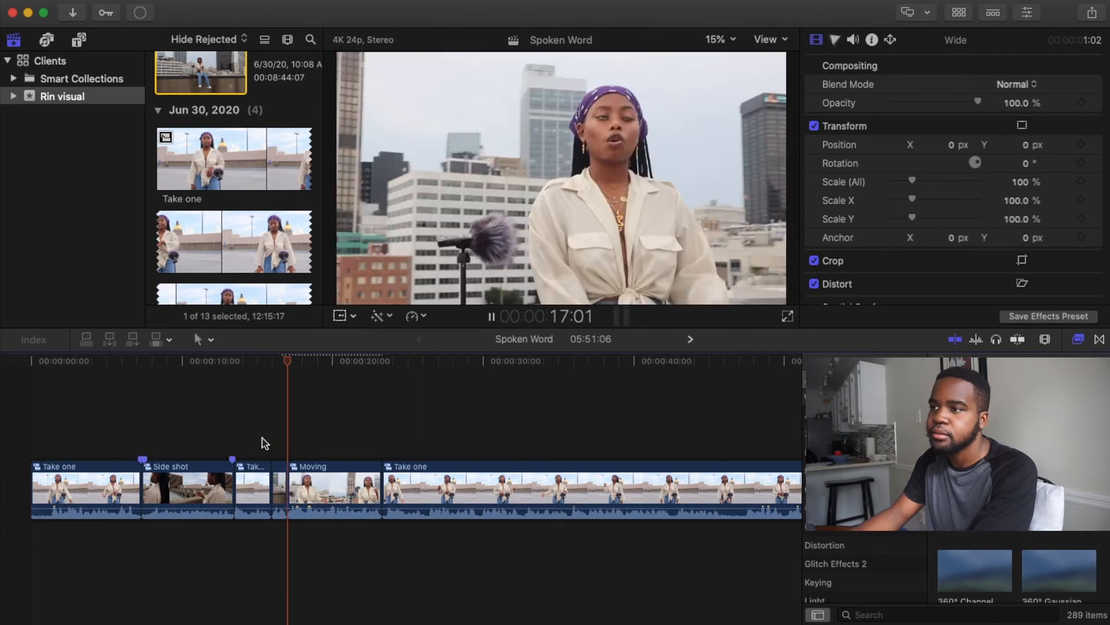
# - Play the fully intercut sequence through the section at about 36 seconds where Side shot and Take one are stacked over Wide
pyautogui.press('space')
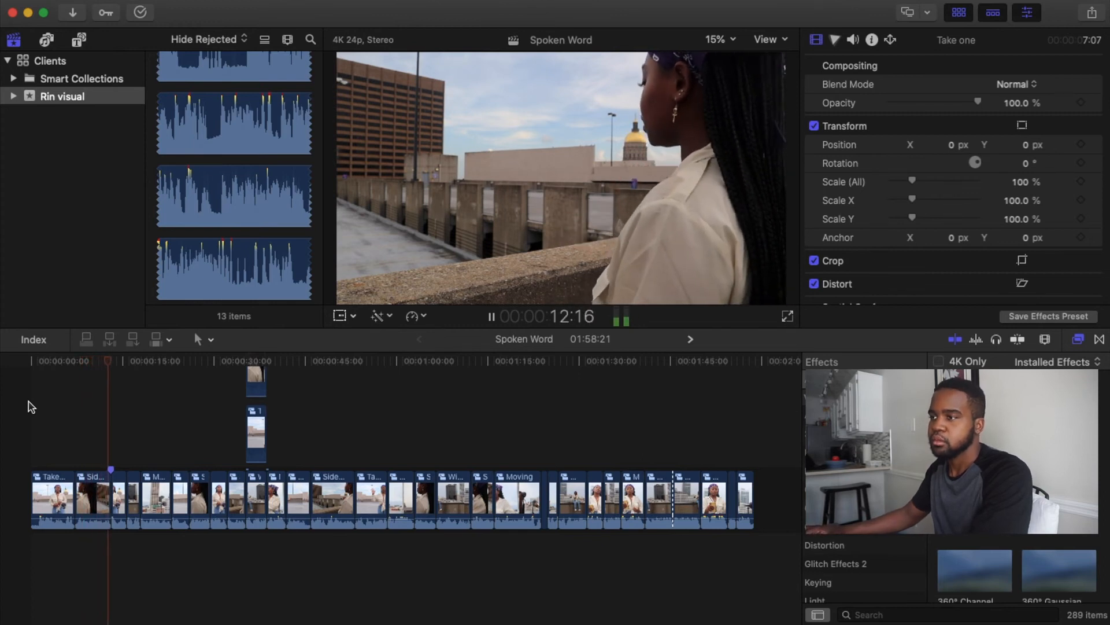
pyautogui.scroll(2, 158, 400)
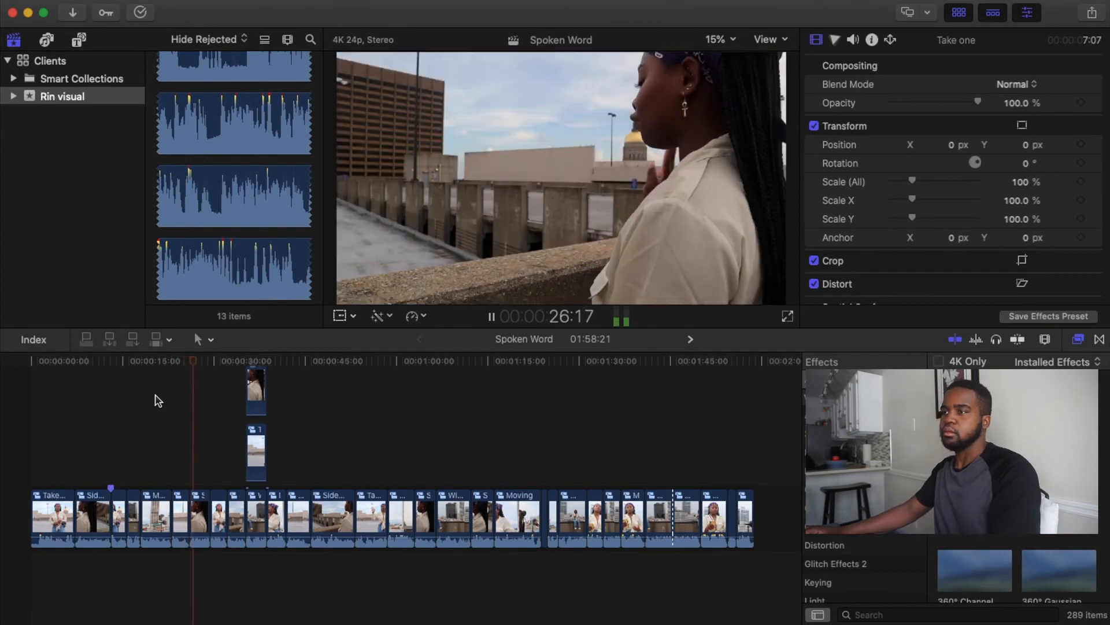
pyautogui.press('super+equal')
pyautogui.press('super+equal')
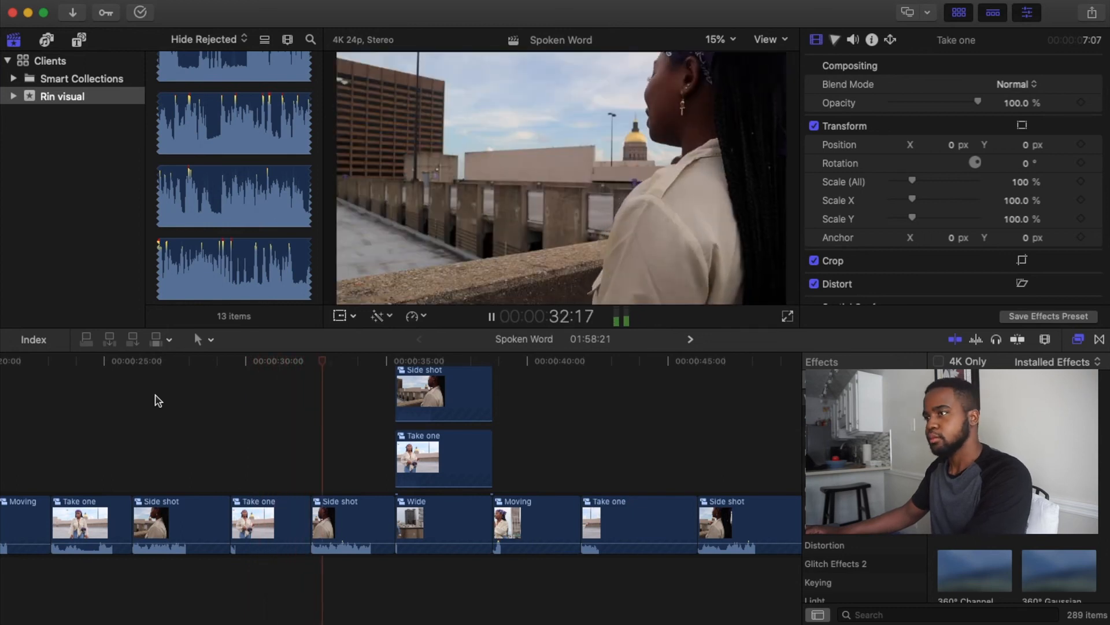
pyautogui.scroll(2, 220, 408)
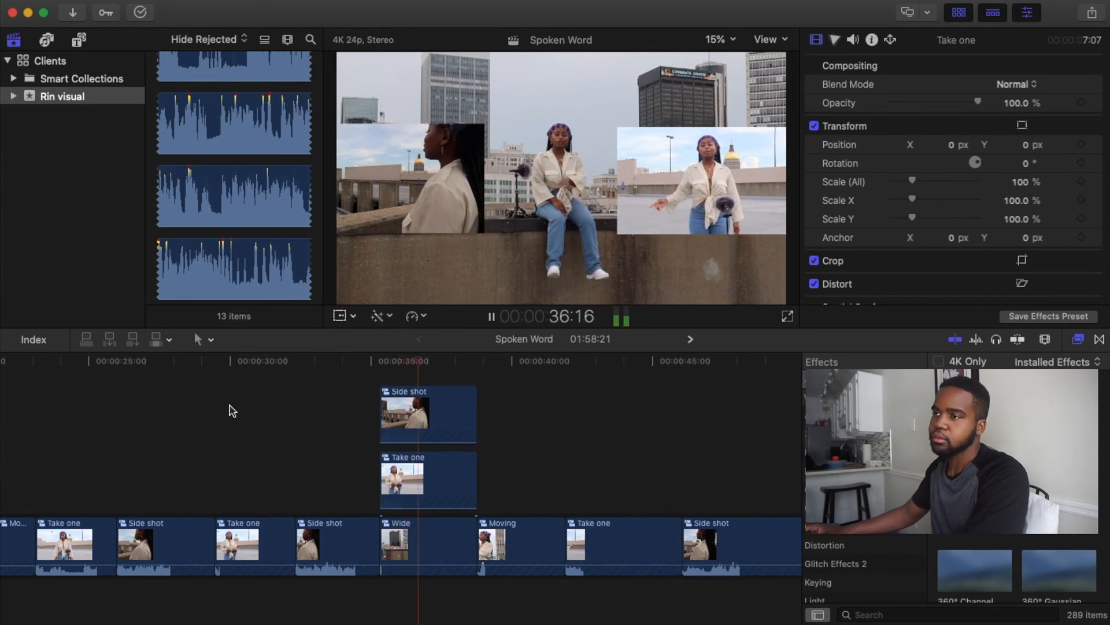
# - Stop playback and inspect the transform settings of the stacked Take one and Side shot clips, showing Side shot's on-screen transform controls
pyautogui.press('space')
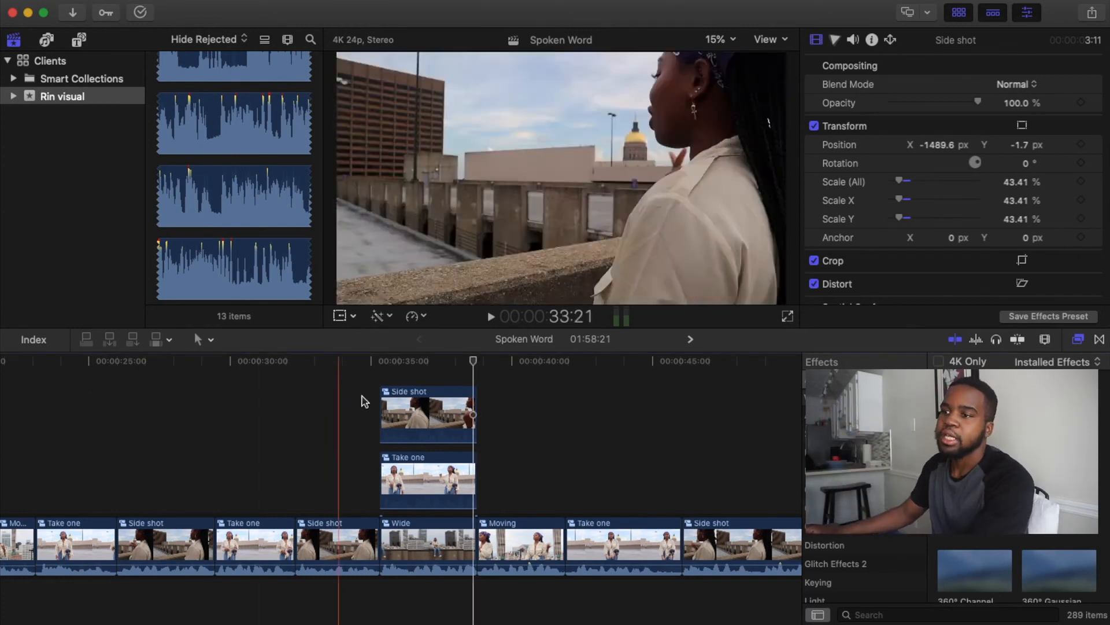
pyautogui.click(418, 478)
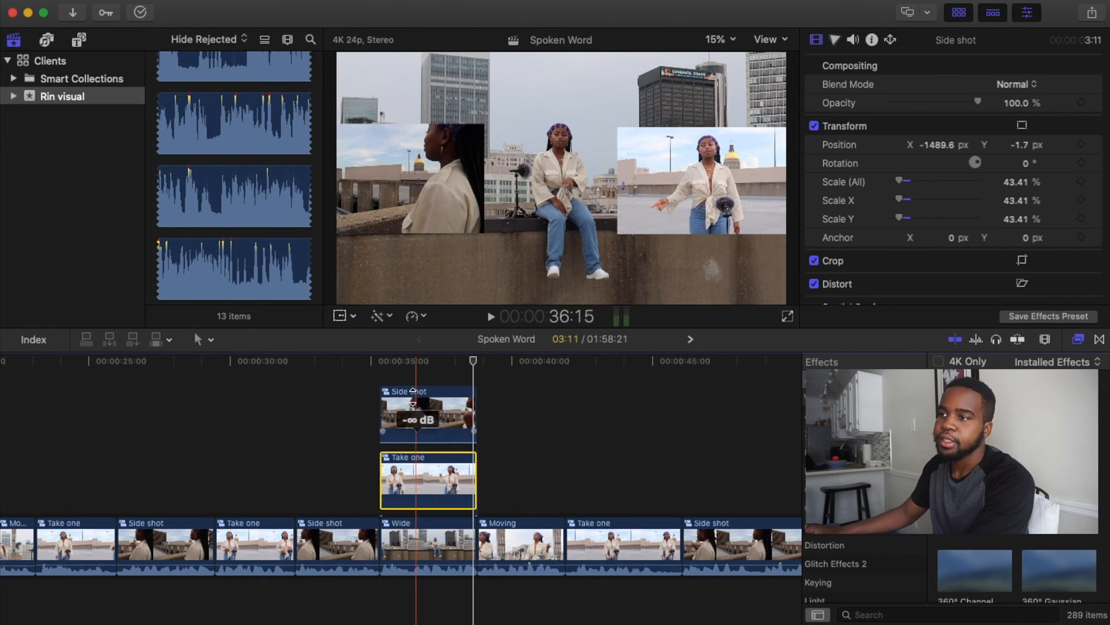
pyautogui.click(414, 412)
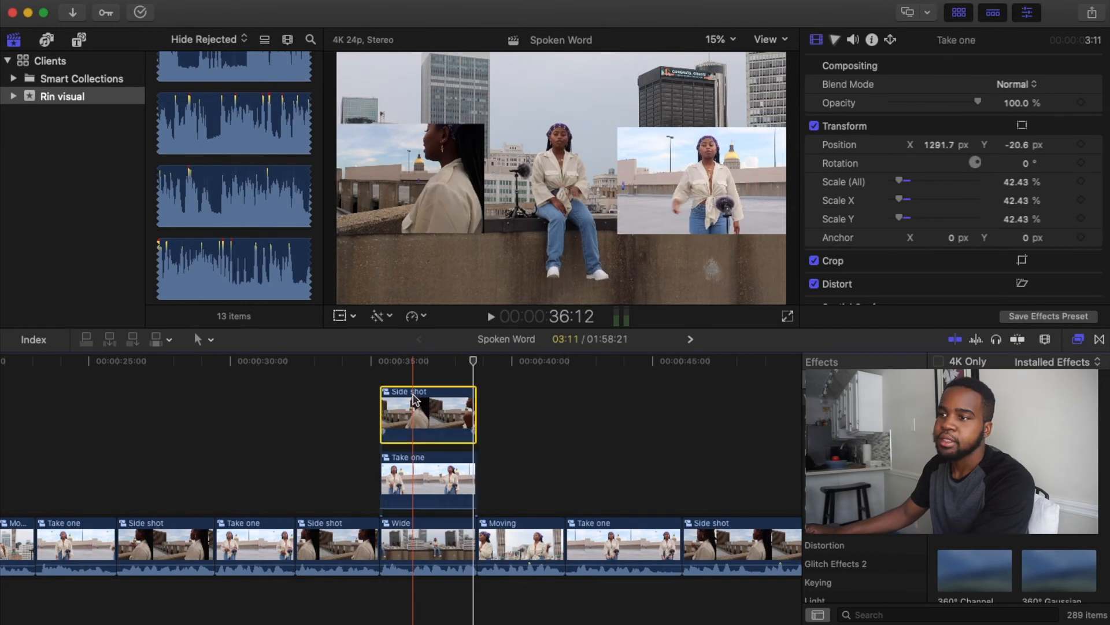
pyautogui.click(339, 315)
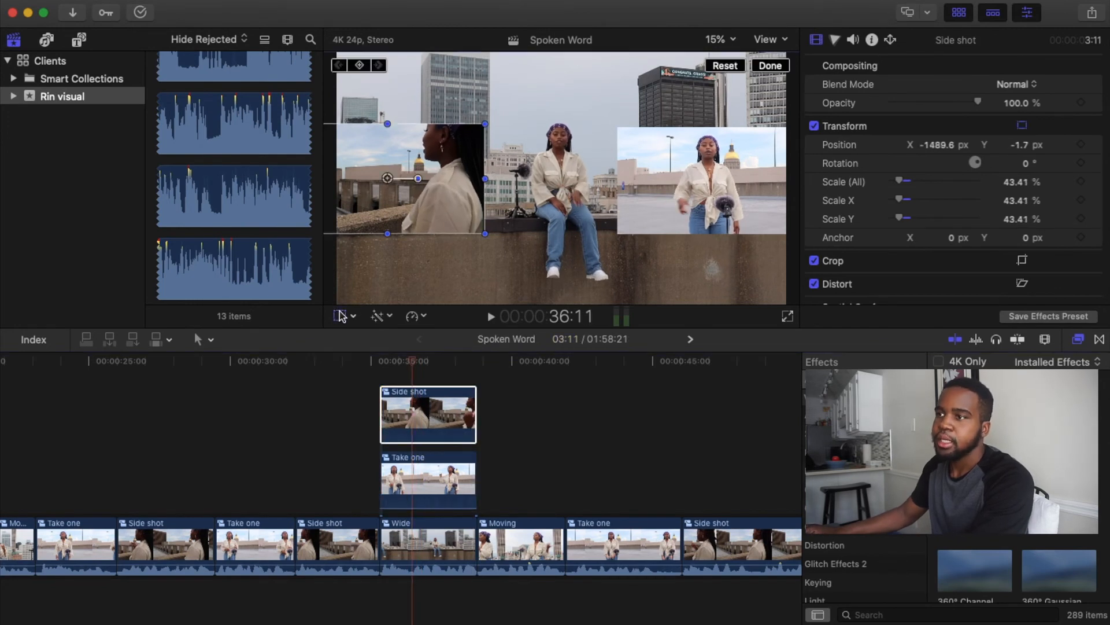
pyautogui.click(762, 68)
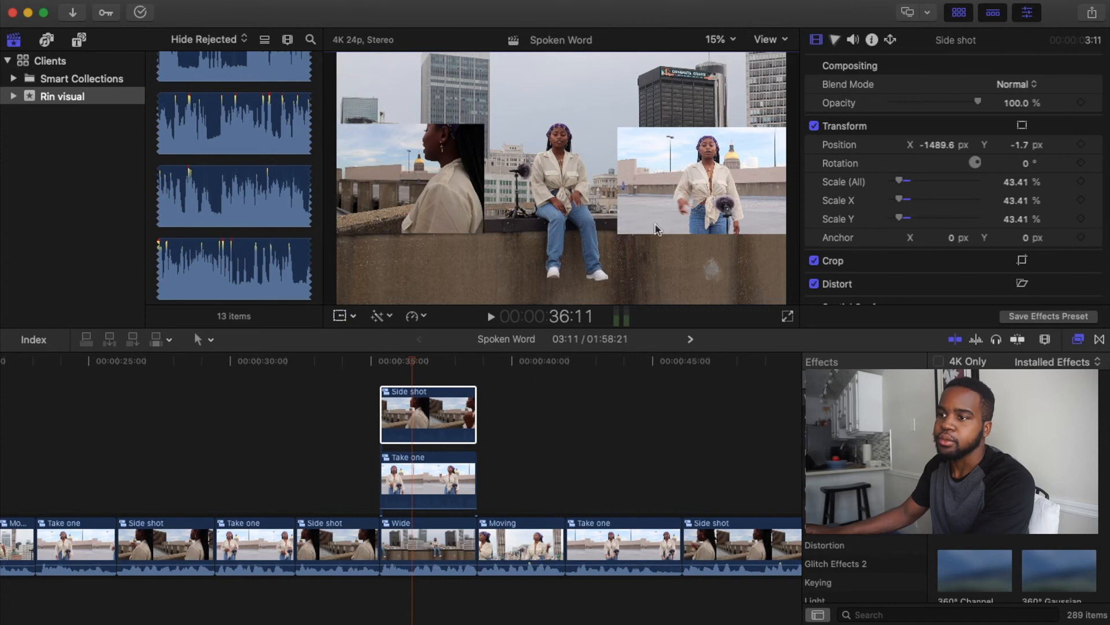
# - Disable the stacked Side shot and Take one clips to see the Wide clip alone, and re-enable both
pyautogui.click(416, 545)
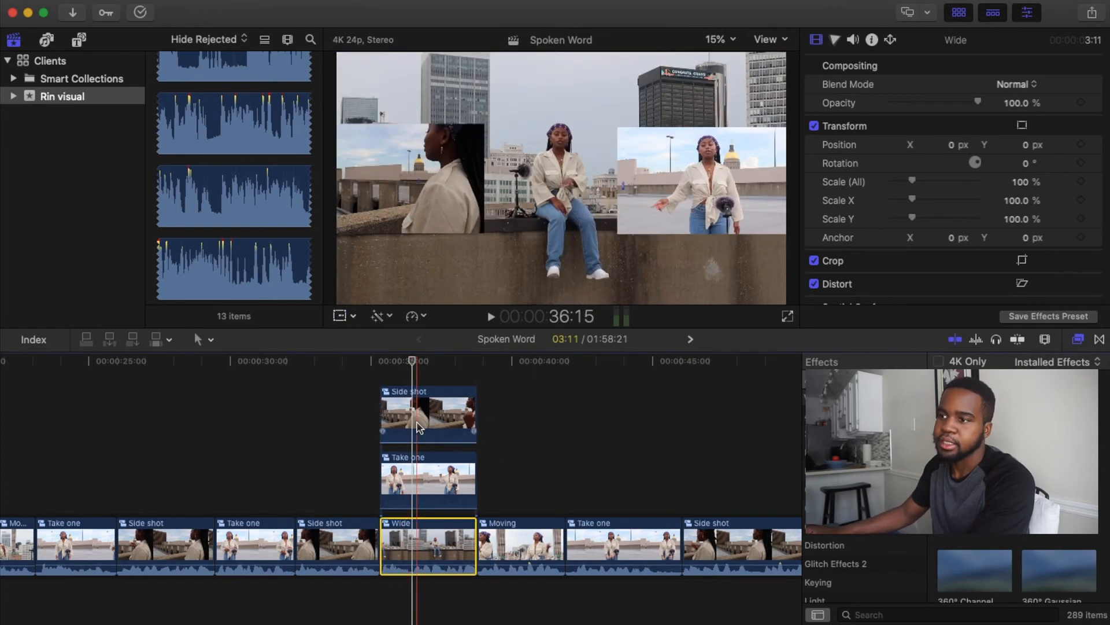
pyautogui.click(431, 415)
pyautogui.press('v')
pyautogui.click(436, 497)
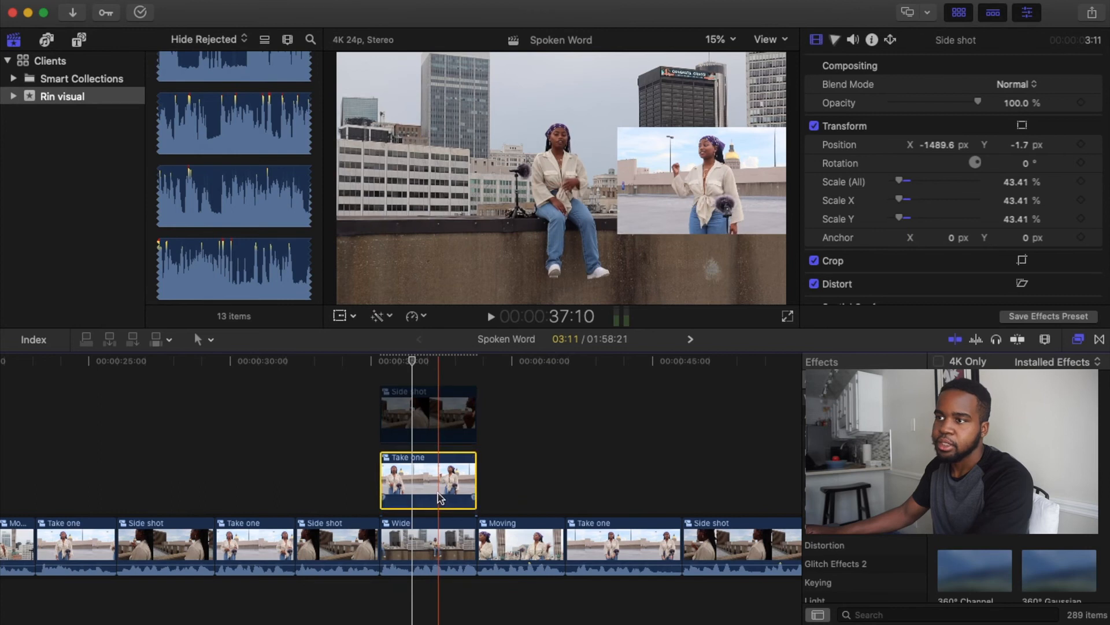
pyautogui.press('v')
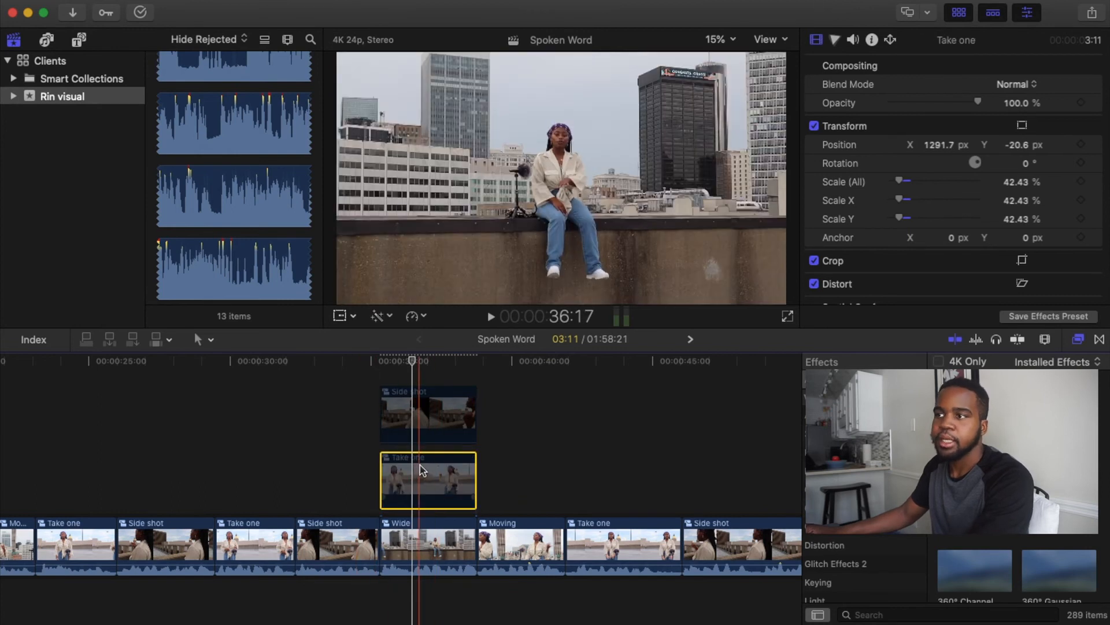
pyautogui.press('v')
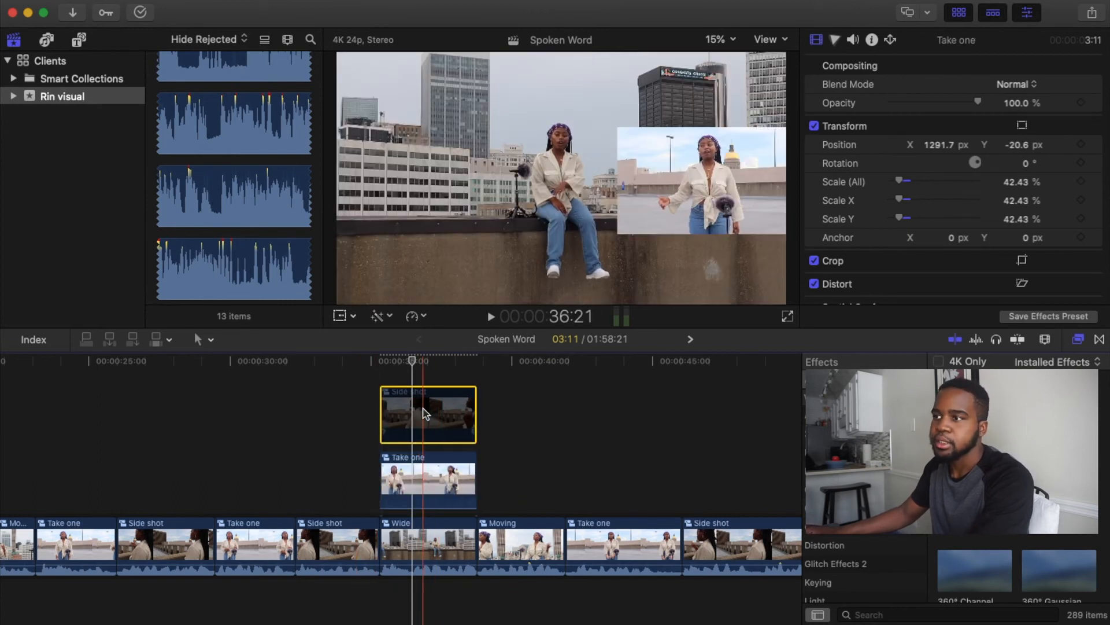
pyautogui.press('v')
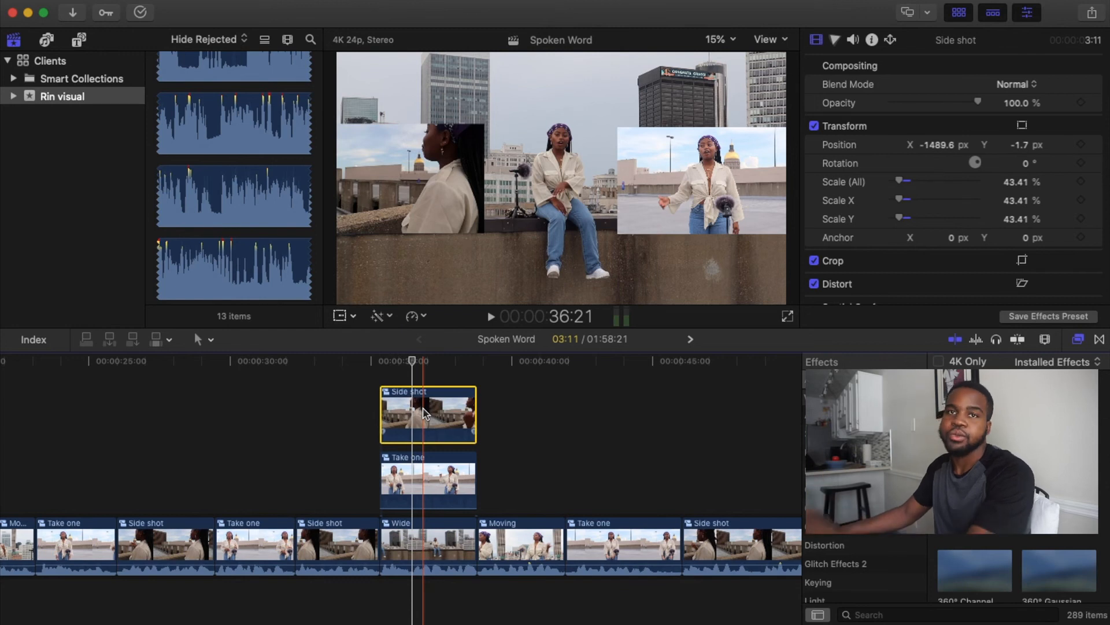
# - Play from the stacked three-angle section to about 45 seconds, and fit the whole Spoken Word edit in the timeline
pyautogui.press('space')
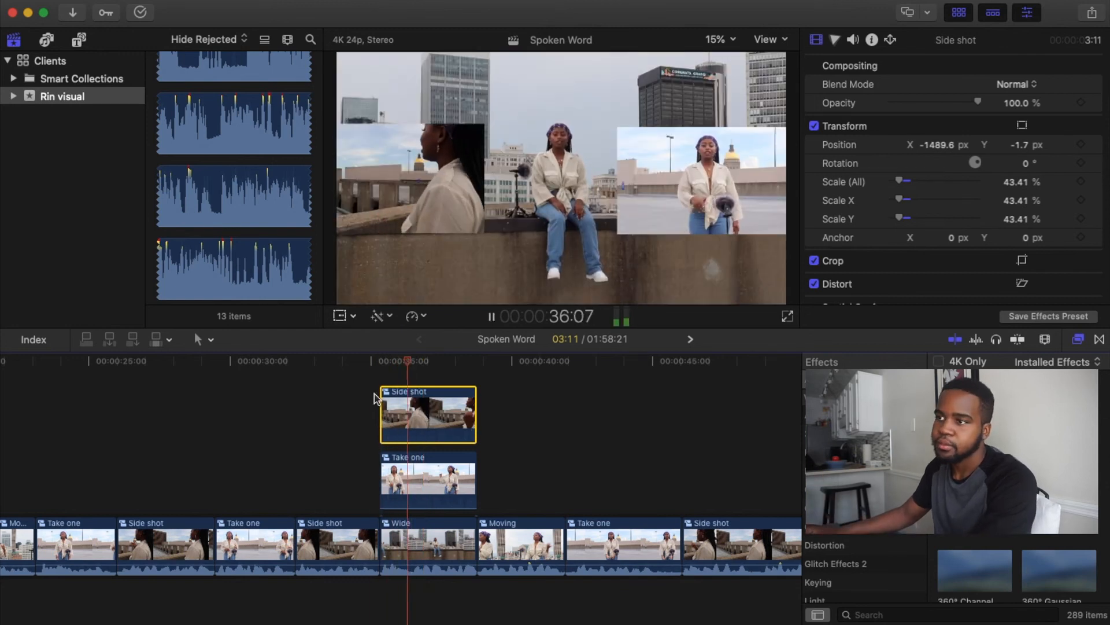
pyautogui.hscroll(5, 376, 399)
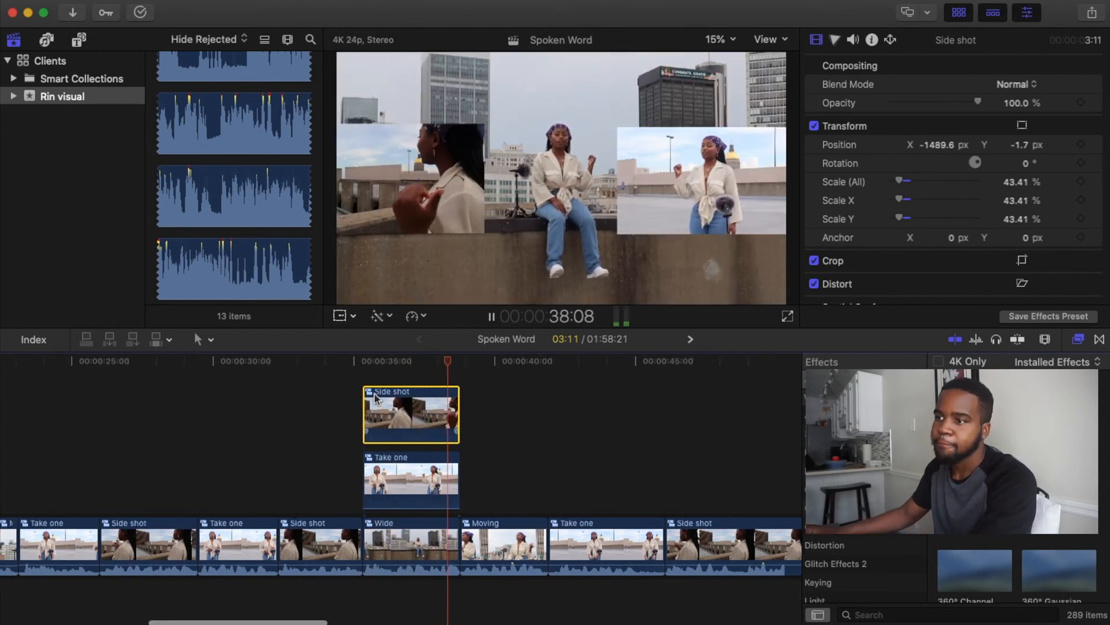
pyautogui.press('super+minus')
pyautogui.press('super+minus')
pyautogui.press('super+minus')
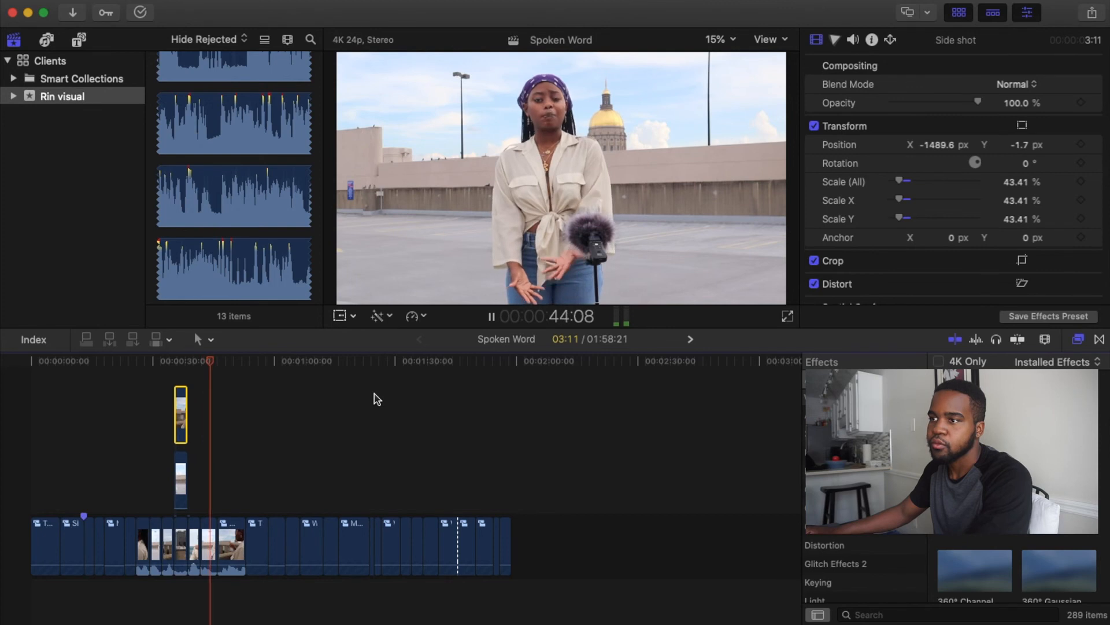
pyautogui.press('space')
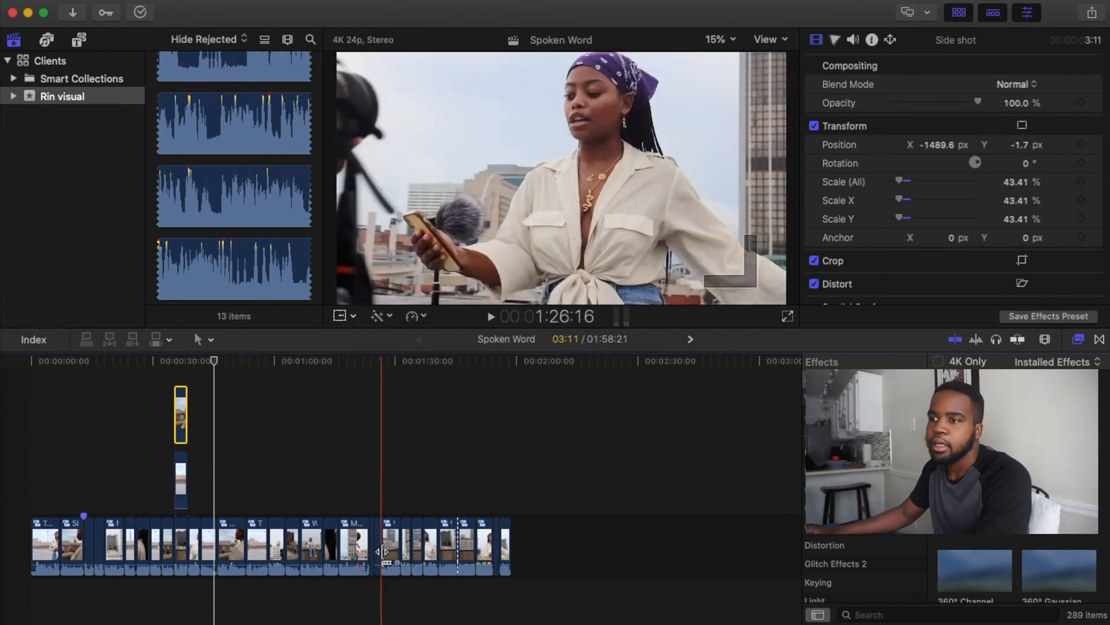
# - Show all installed titles and start a search among them
pyautogui.click(76, 41)
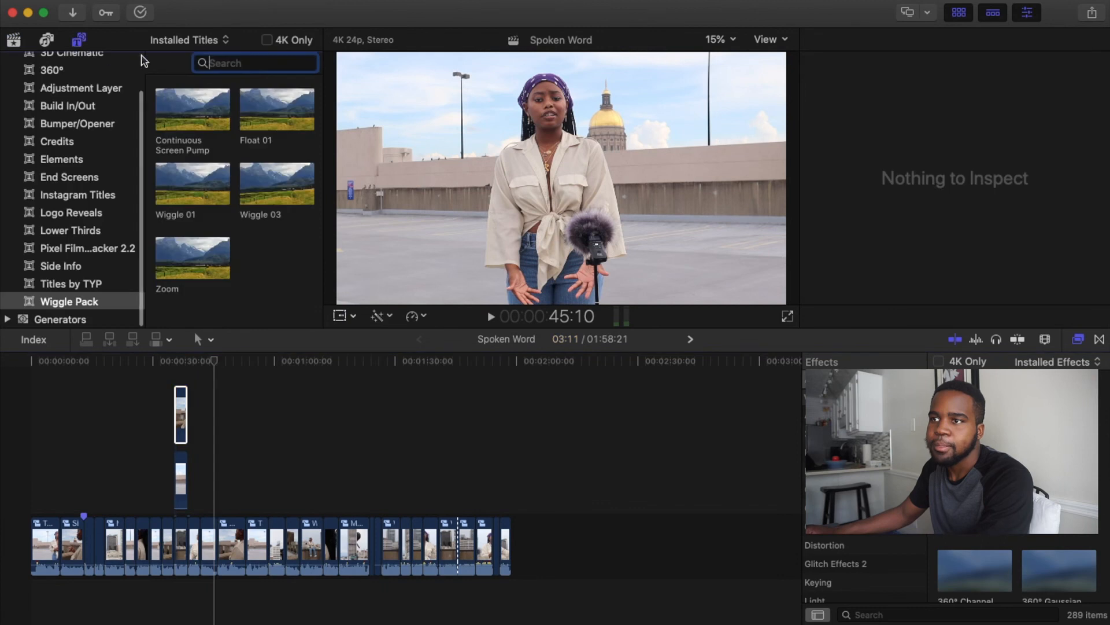
pyautogui.scroll(5, 107, 188)
pyautogui.click(47, 60)
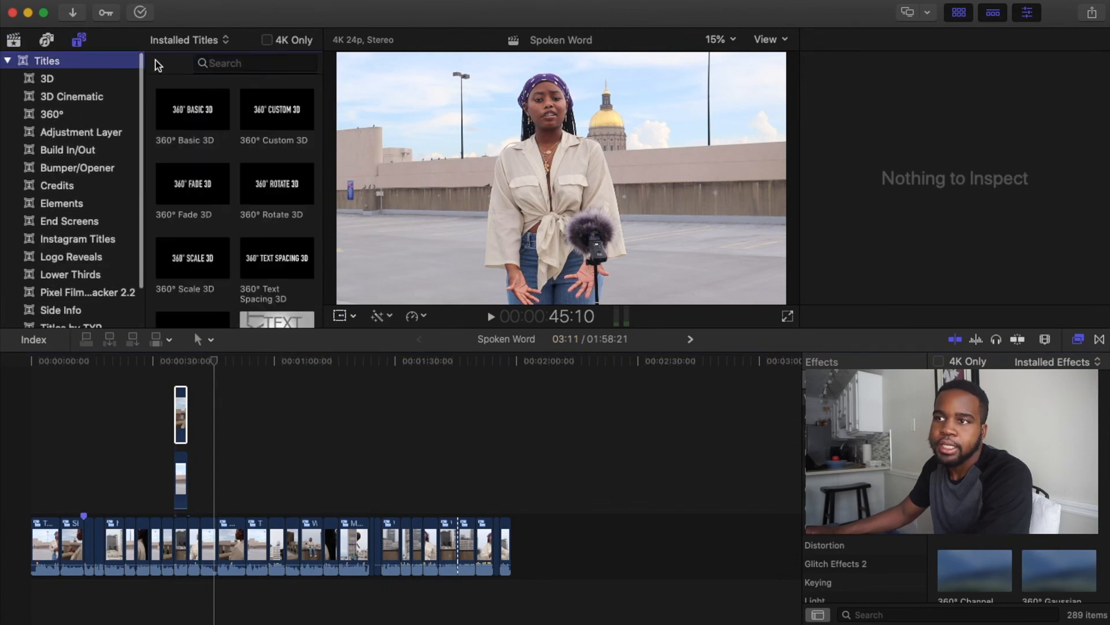
pyautogui.click(246, 62)
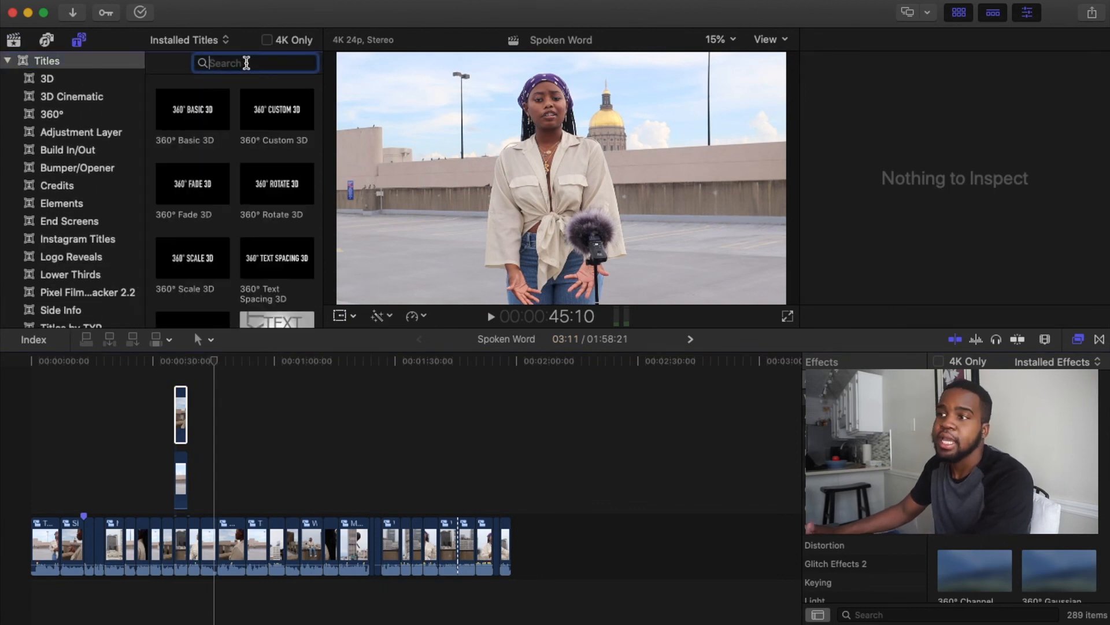